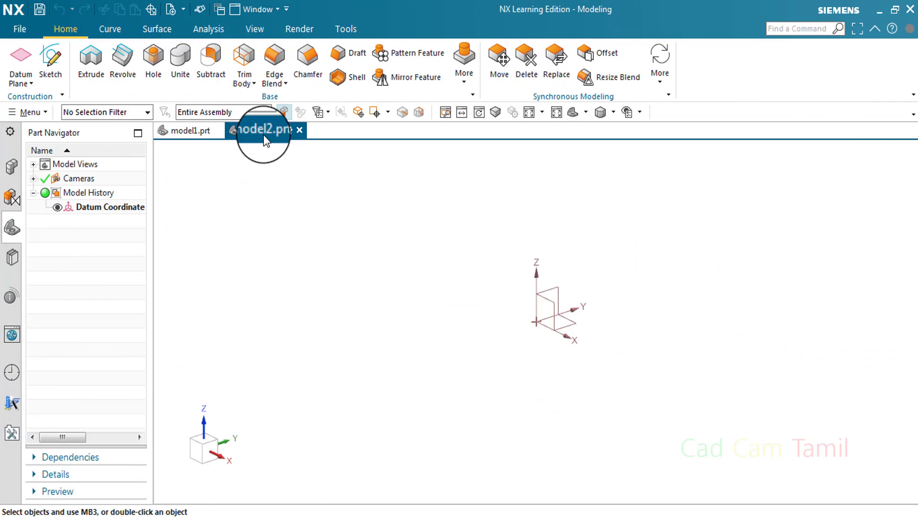
Step: In model1.prt, edit the circle sketch, review the Include > More commands, and finish it
{"action": "left_click", "coordinate": [193, 130]}
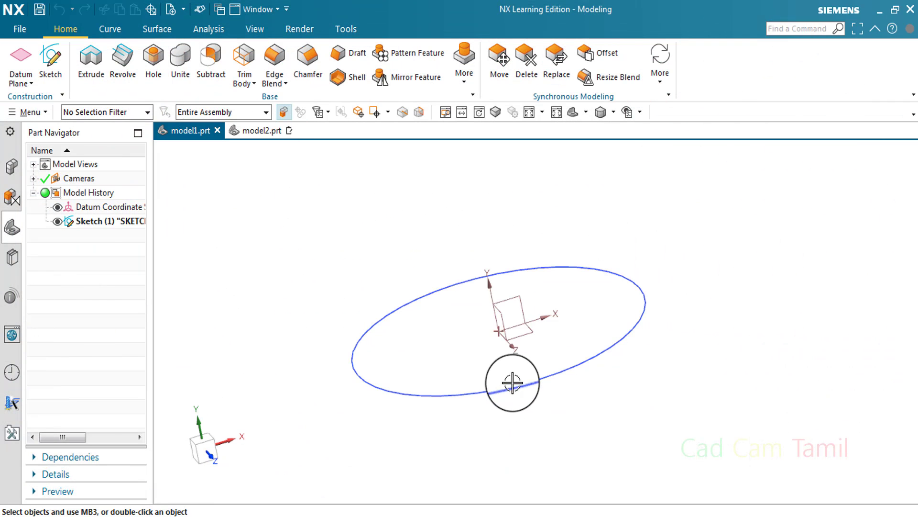
{"action": "double_click", "coordinate": [564, 373]}
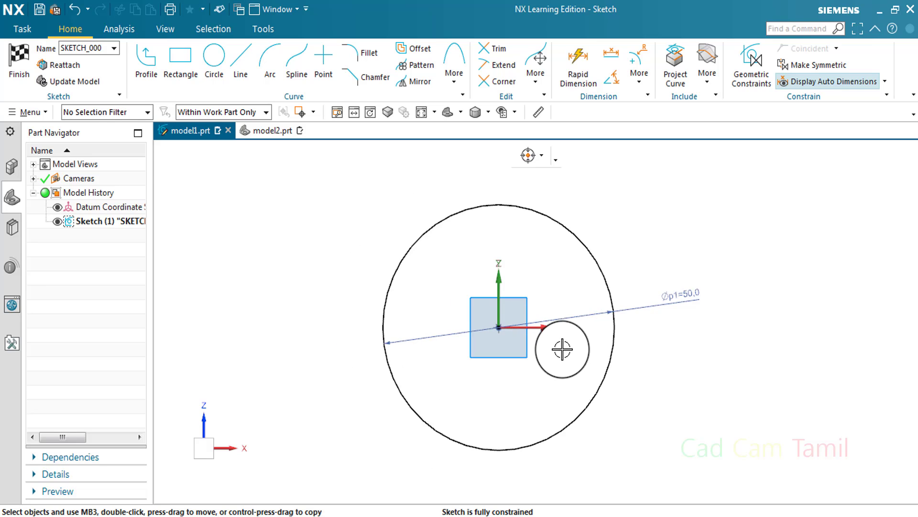
{"action": "scroll", "coordinate": [497, 402], "scroll_direction": "down", "scroll_amount": 3}
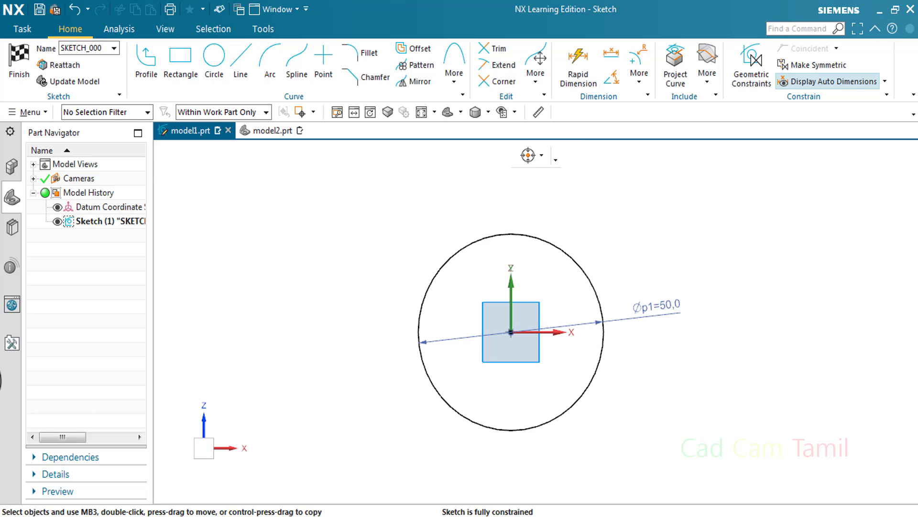
{"action": "left_click", "coordinate": [711, 83]}
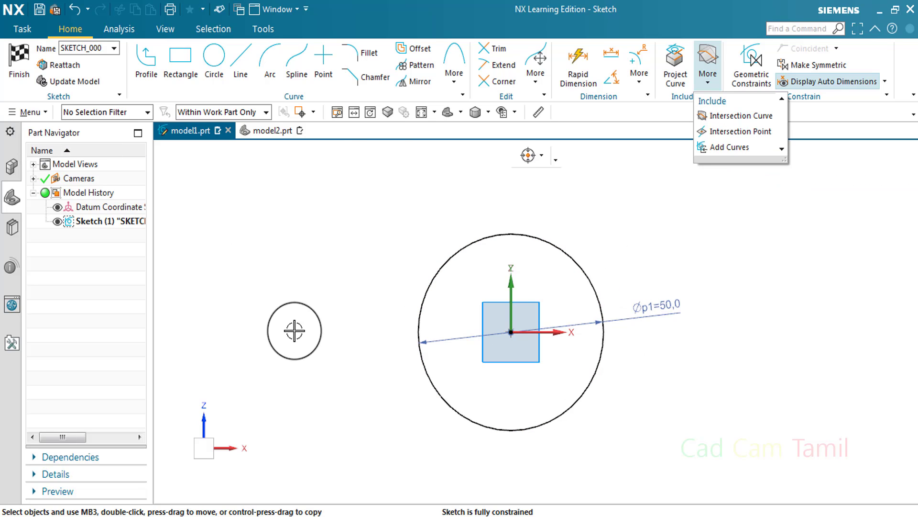
{"action": "left_click", "coordinate": [22, 66]}
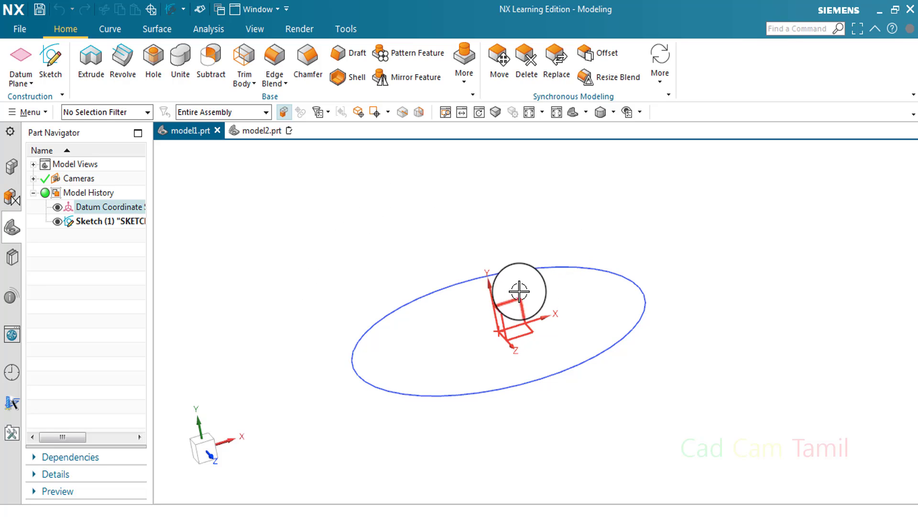
Step: Create a second sketch on the datum CSYS XY plane and show the Include geometry commands
{"action": "left_click", "coordinate": [51, 55]}
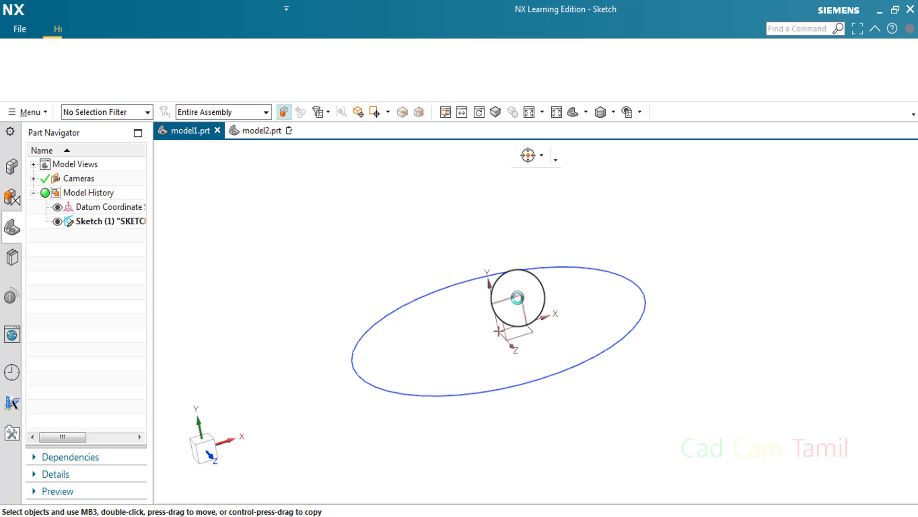
{"action": "left_click", "coordinate": [523, 298]}
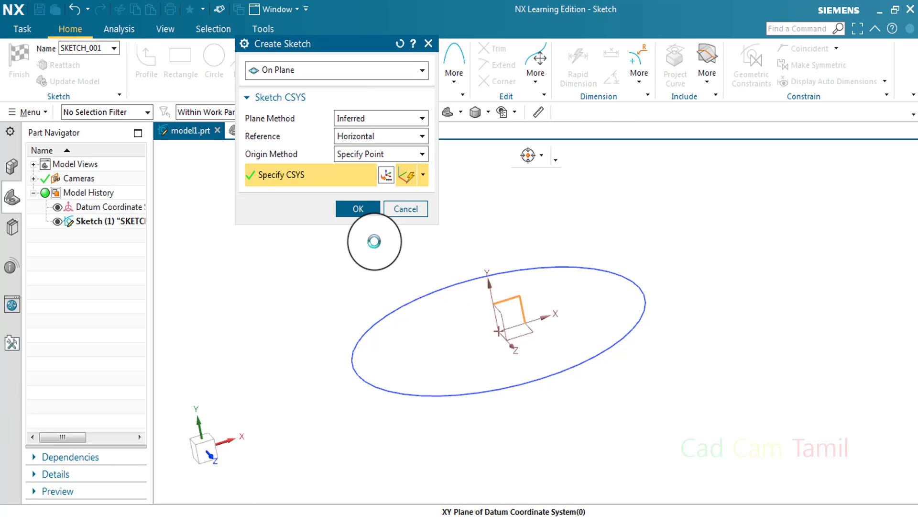
{"action": "left_click", "coordinate": [367, 222]}
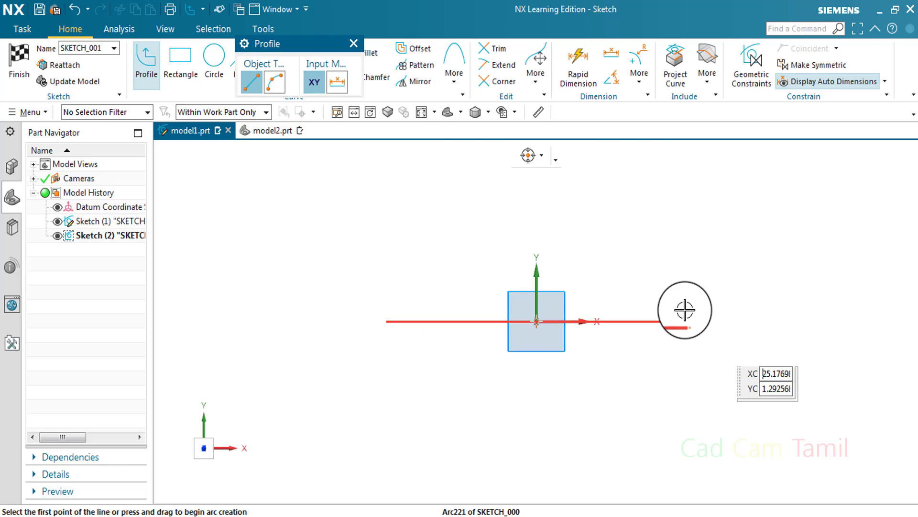
{"action": "left_click", "coordinate": [353, 43]}
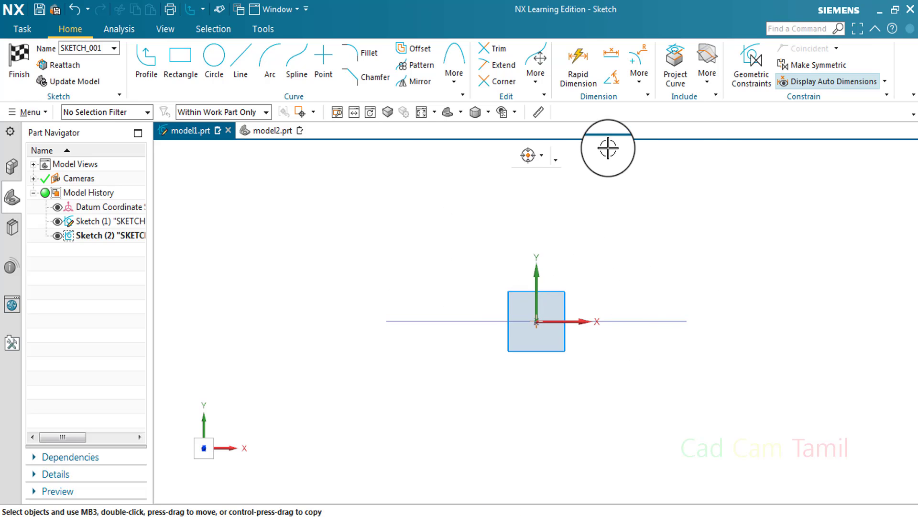
{"action": "left_click", "coordinate": [709, 83]}
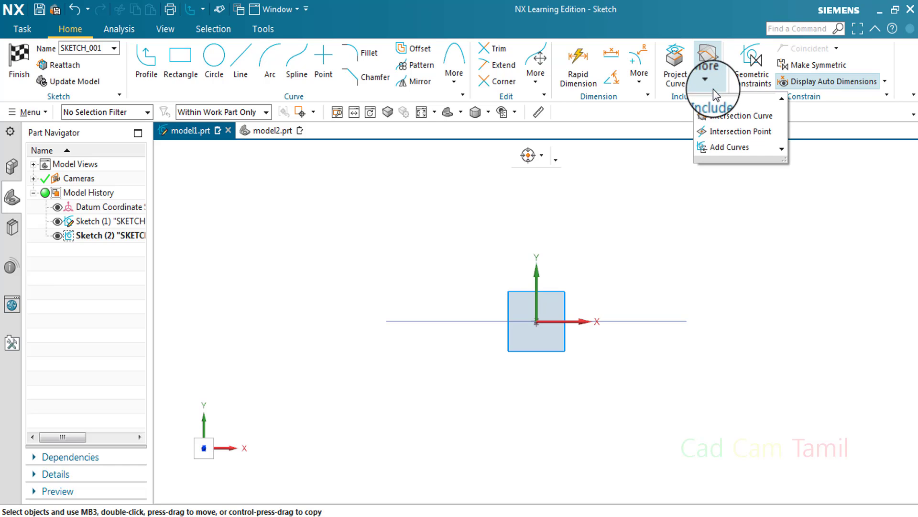
Step: Start an Intersection Point and check its curve rules, keeping Single Curve
{"action": "left_click", "coordinate": [728, 133]}
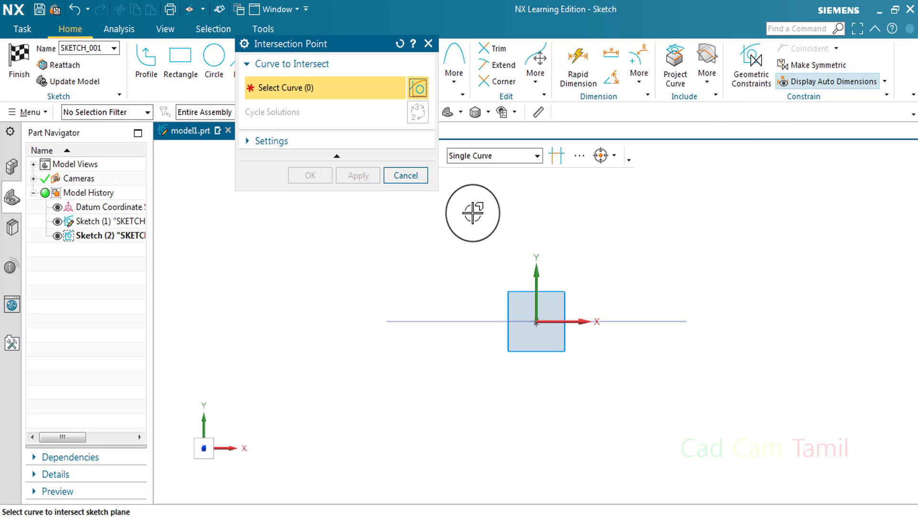
{"action": "left_click_drag", "start_coordinate": [324, 46], "coordinate": [303, 194]}
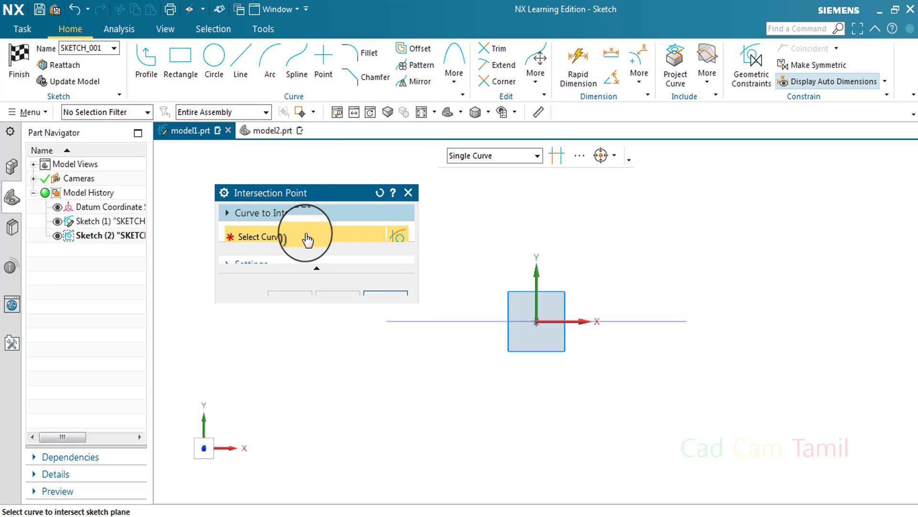
{"action": "left_click", "coordinate": [287, 213]}
{"action": "left_click", "coordinate": [293, 213]}
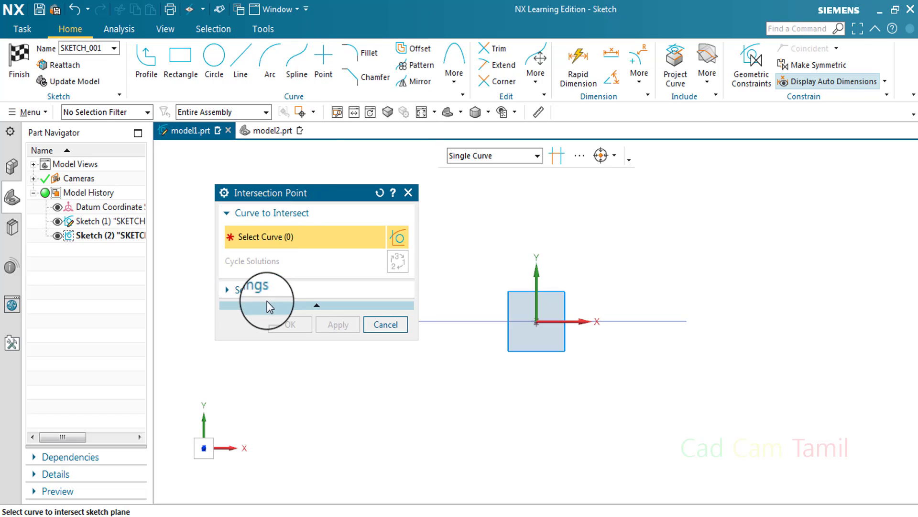
{"action": "left_click", "coordinate": [269, 291]}
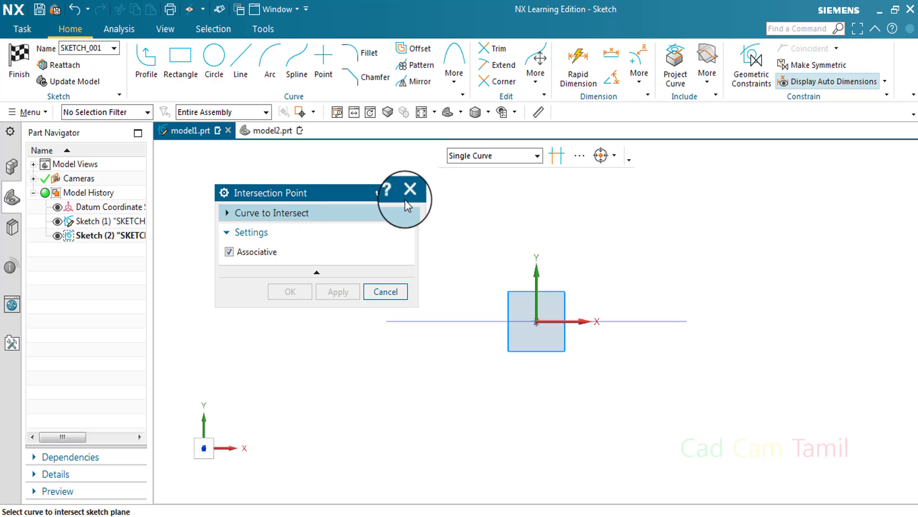
{"action": "left_click", "coordinate": [519, 161]}
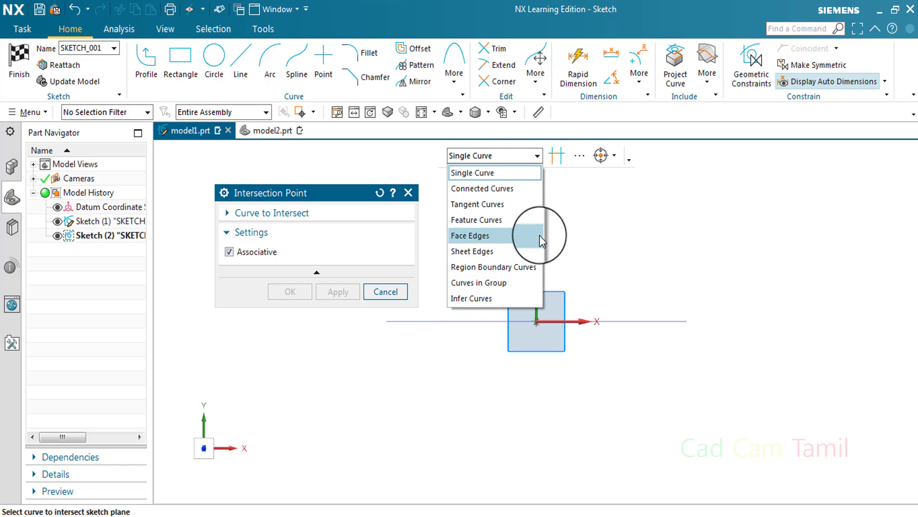
{"action": "left_click", "coordinate": [556, 165]}
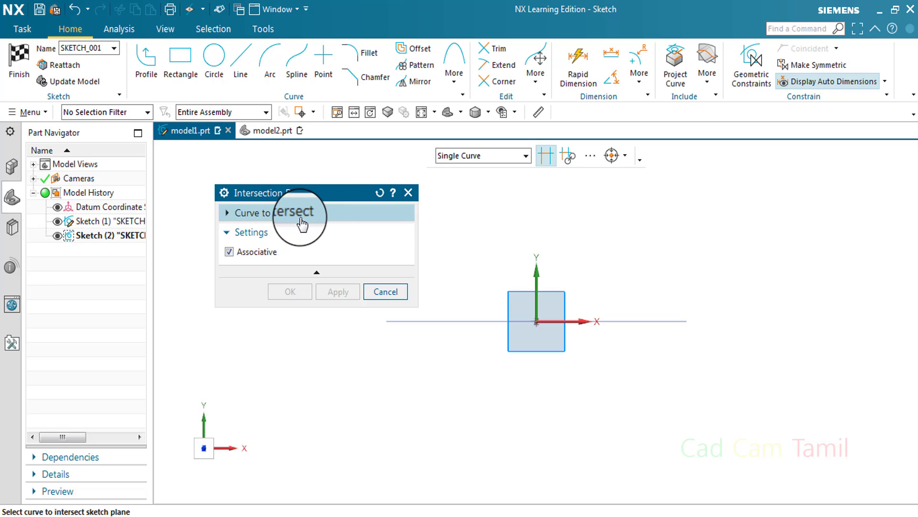
Step: Keep the intersection point Associative and orbit the view to reveal the circle
{"action": "left_click", "coordinate": [279, 233]}
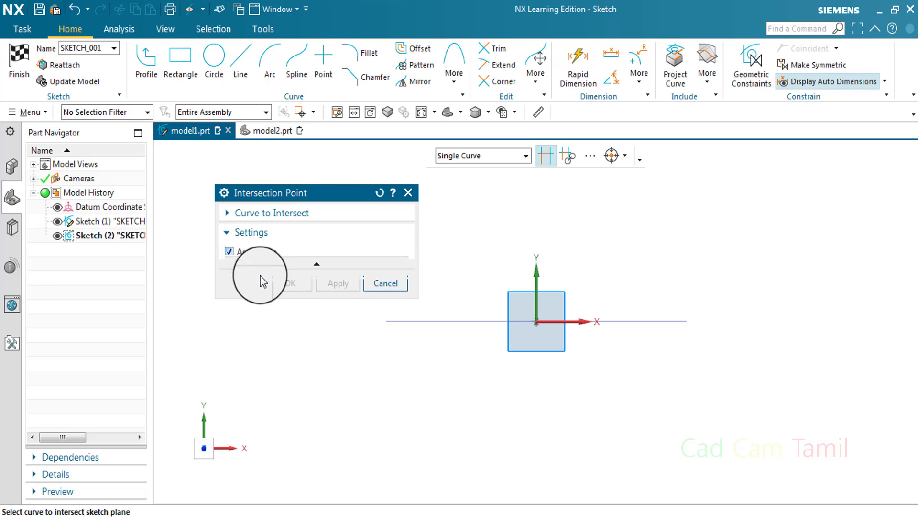
{"action": "left_click", "coordinate": [229, 252]}
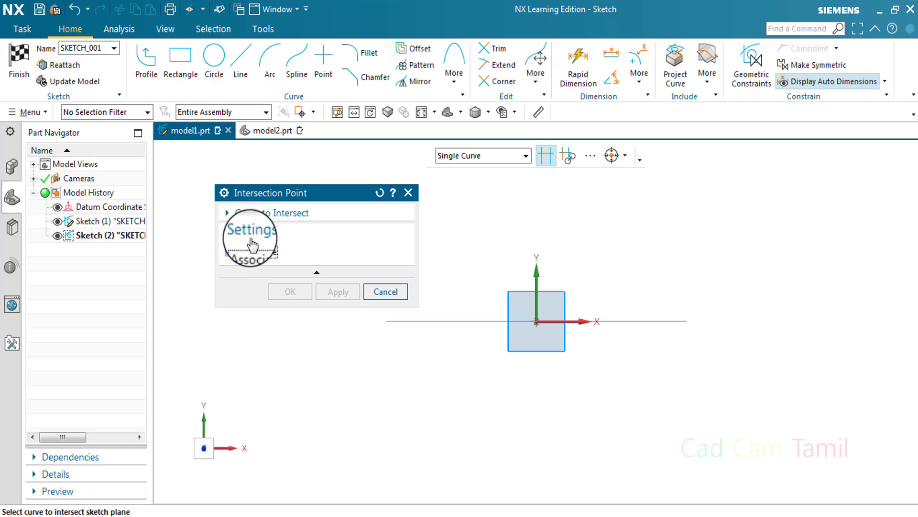
{"action": "left_click", "coordinate": [265, 233]}
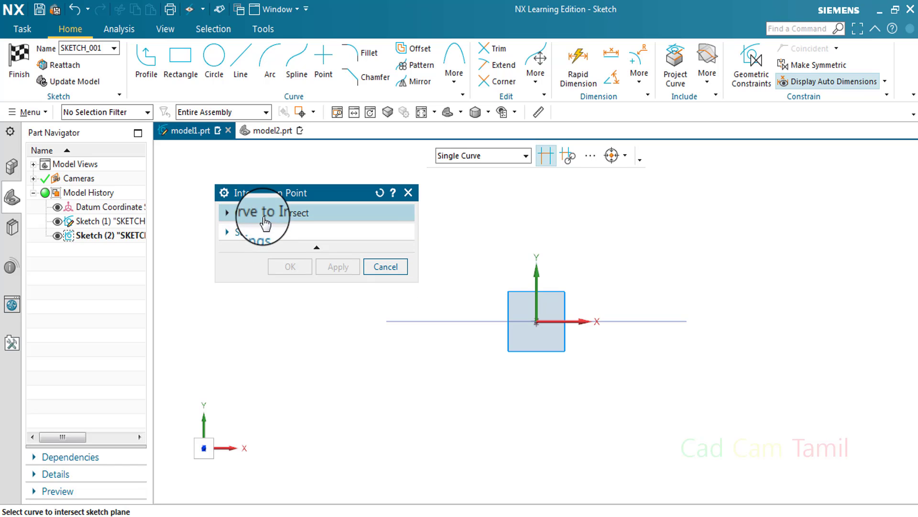
{"action": "left_click", "coordinate": [256, 212]}
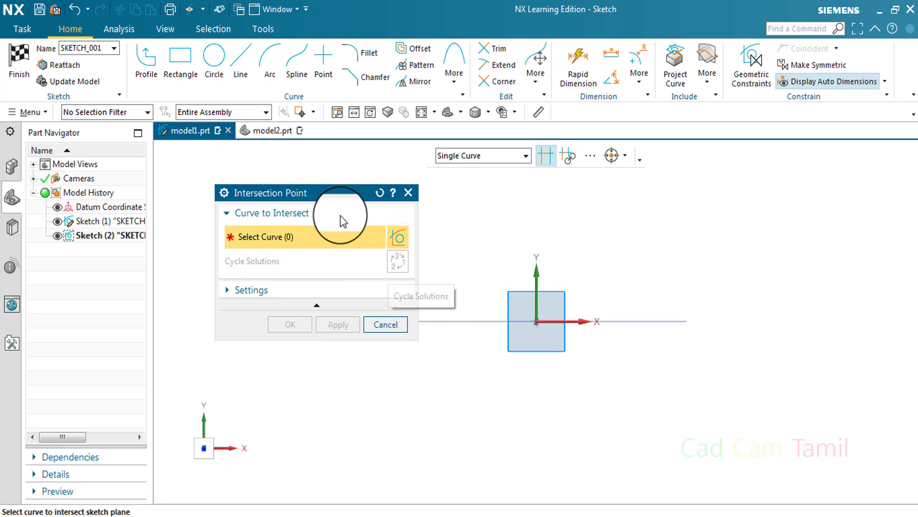
{"action": "left_click_drag", "start_coordinate": [319, 192], "coordinate": [229, 192]}
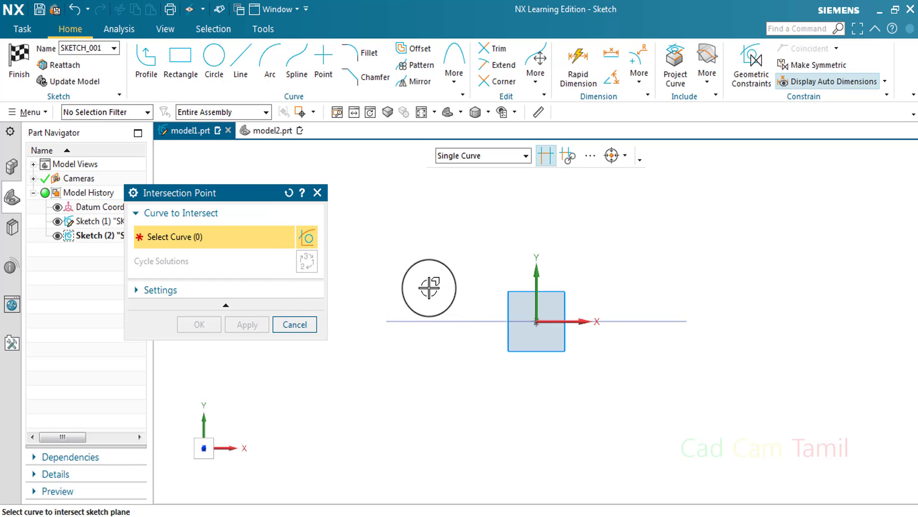
{"action": "middle_click_drag", "start_coordinate": [463, 365], "coordinate": [559, 302]}
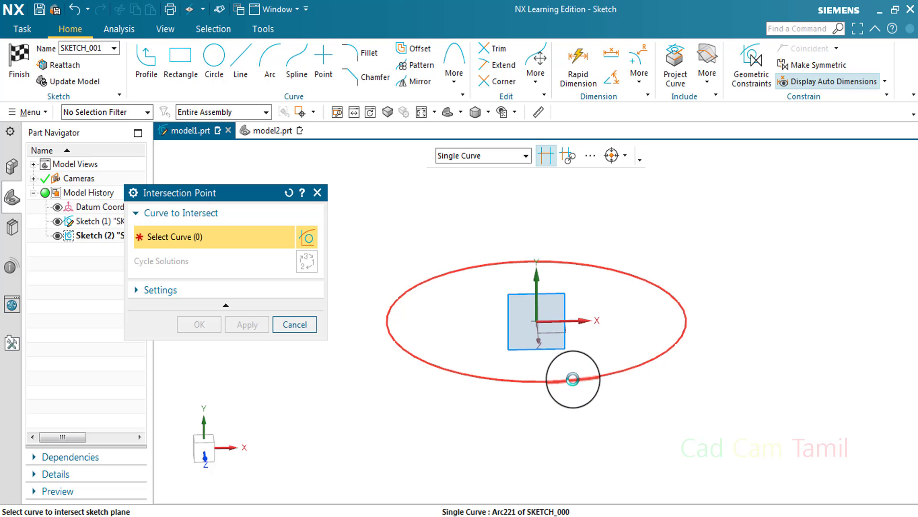
Step: Create intersection points on the circle and on the ellipse, then close the dialog
{"action": "left_click", "coordinate": [573, 379]}
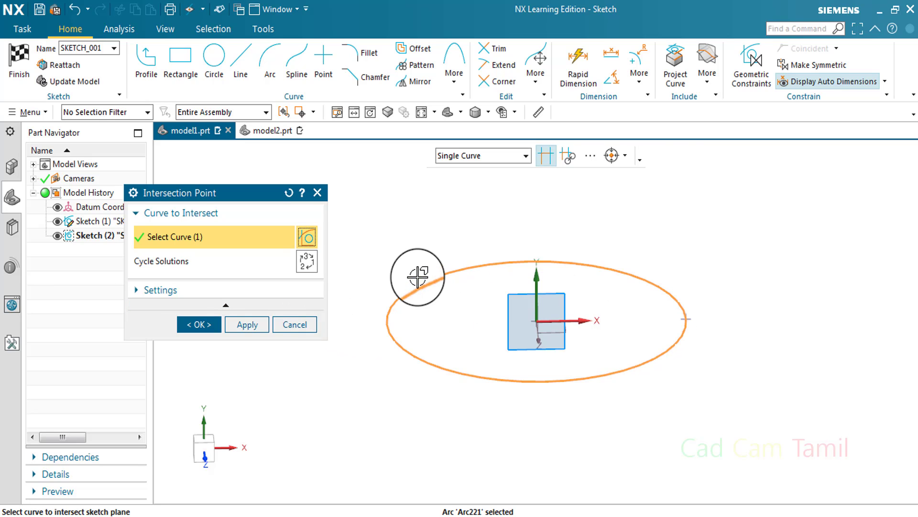
{"action": "left_click", "coordinate": [306, 262]}
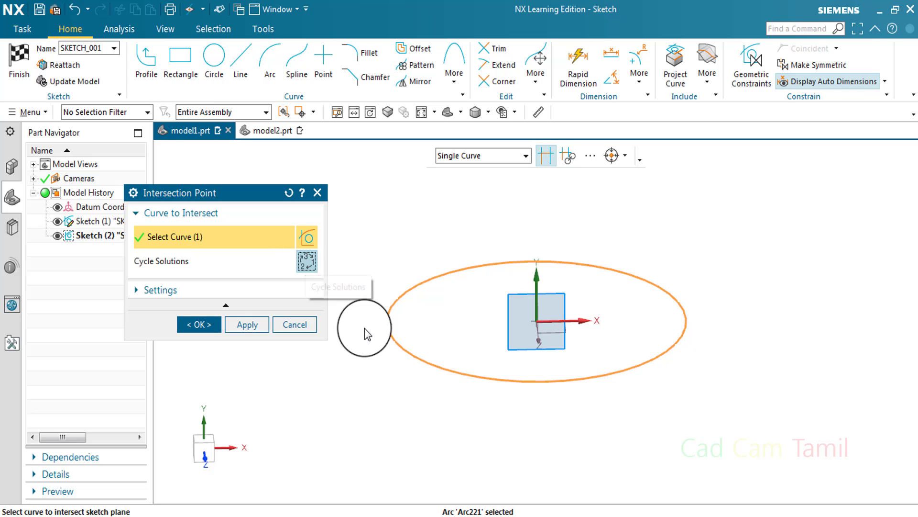
{"action": "left_click", "coordinate": [305, 265]}
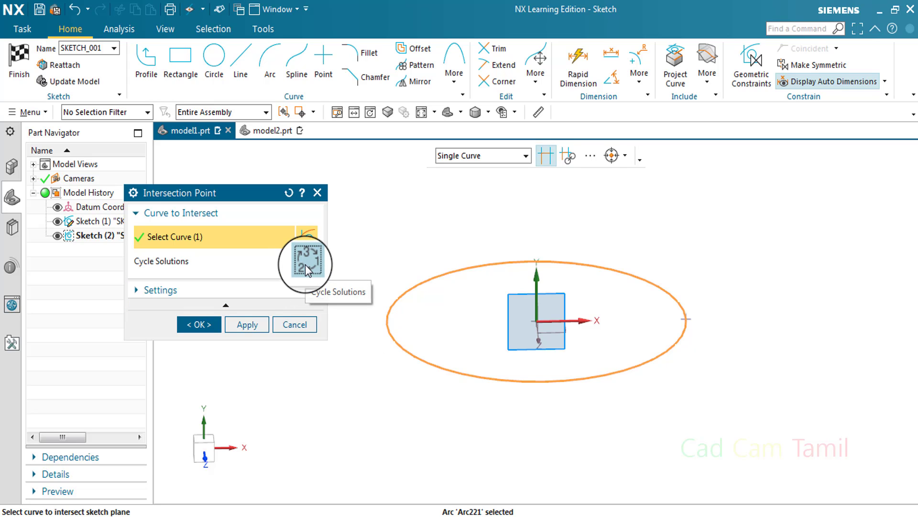
{"action": "left_click", "coordinate": [305, 265]}
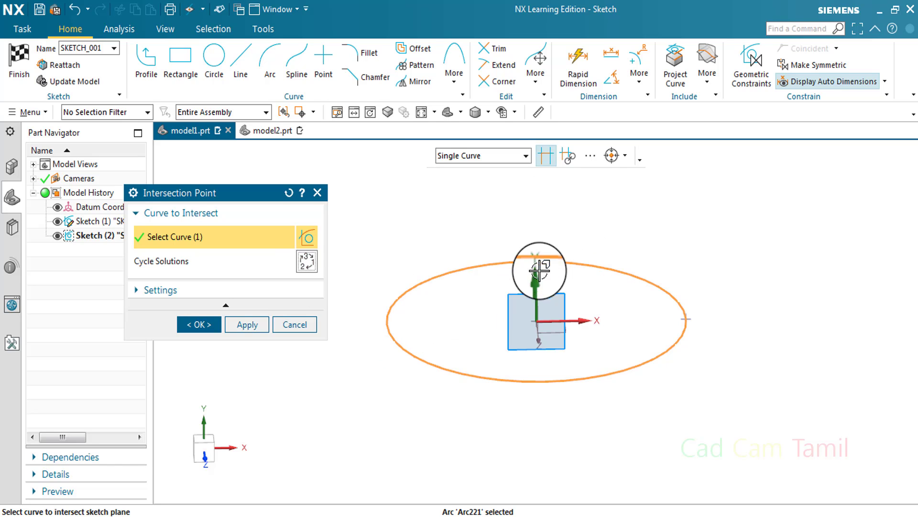
{"action": "left_click", "coordinate": [302, 263]}
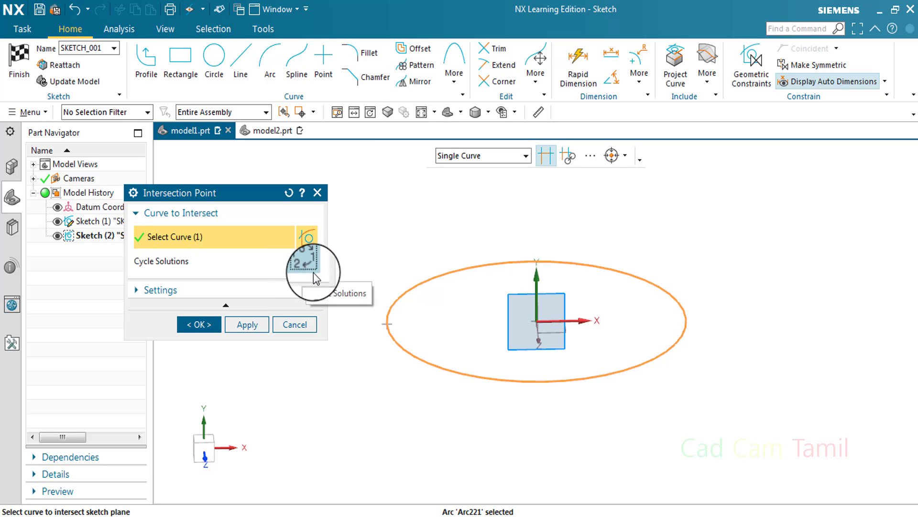
{"action": "left_click", "coordinate": [253, 325]}
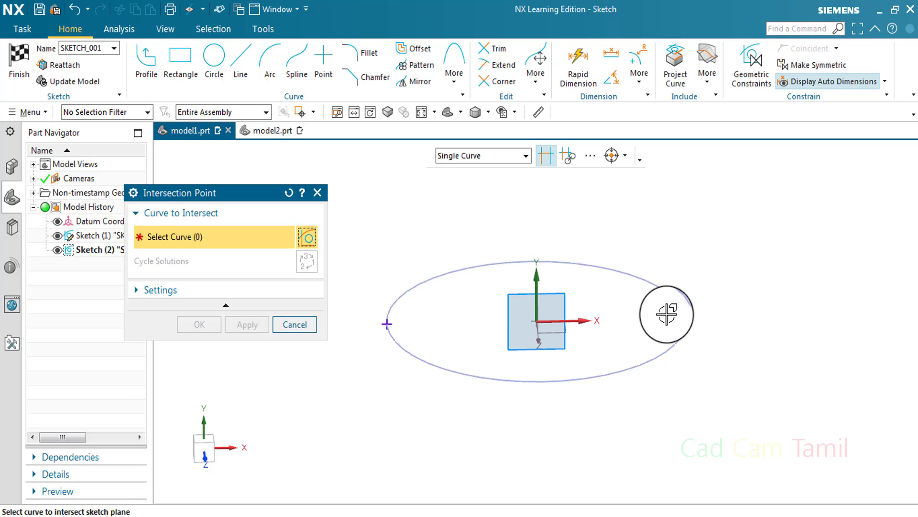
{"action": "left_click", "coordinate": [682, 314]}
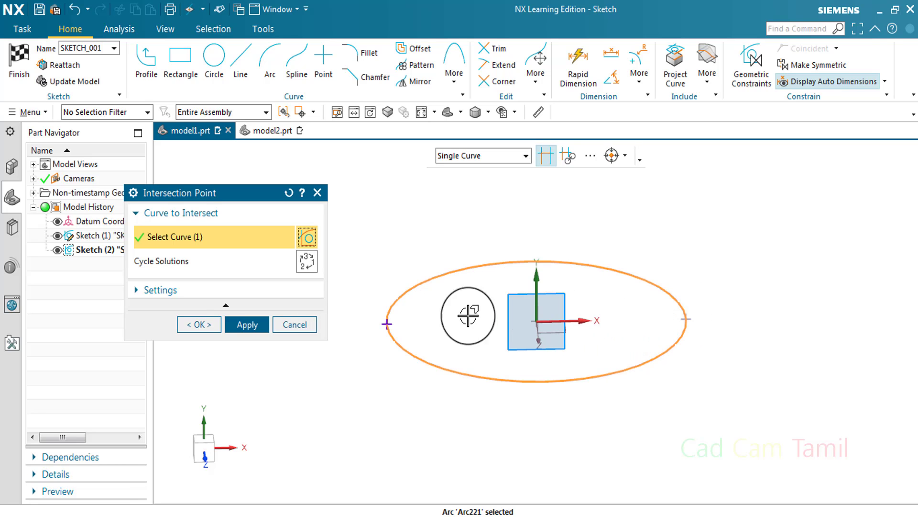
{"action": "left_click", "coordinate": [248, 330]}
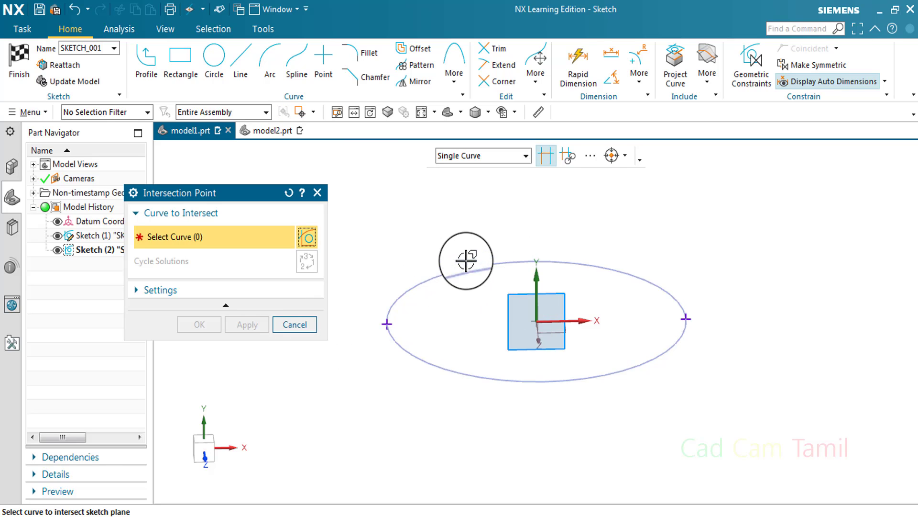
{"action": "left_click", "coordinate": [314, 330]}
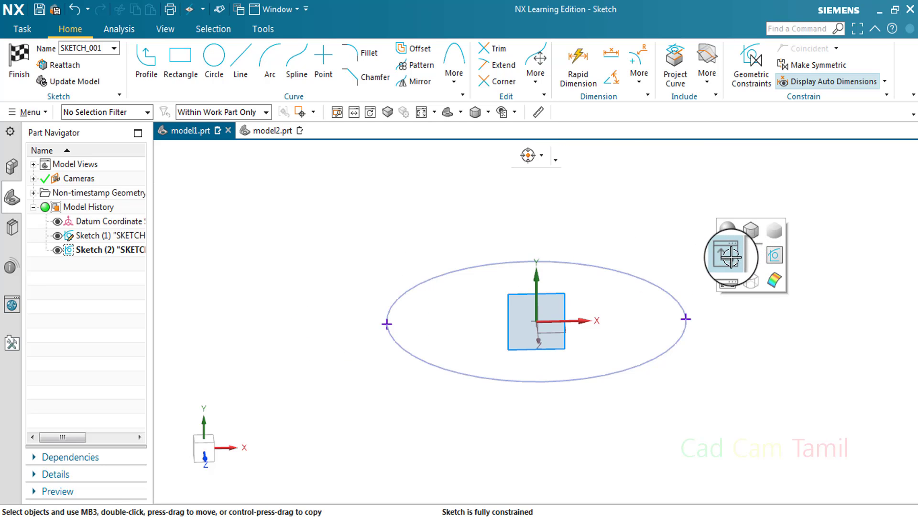
Step: Draw a radius 30 arc from the left to the right intersection point
{"action": "key", "text": "ctrl+alt+f"}
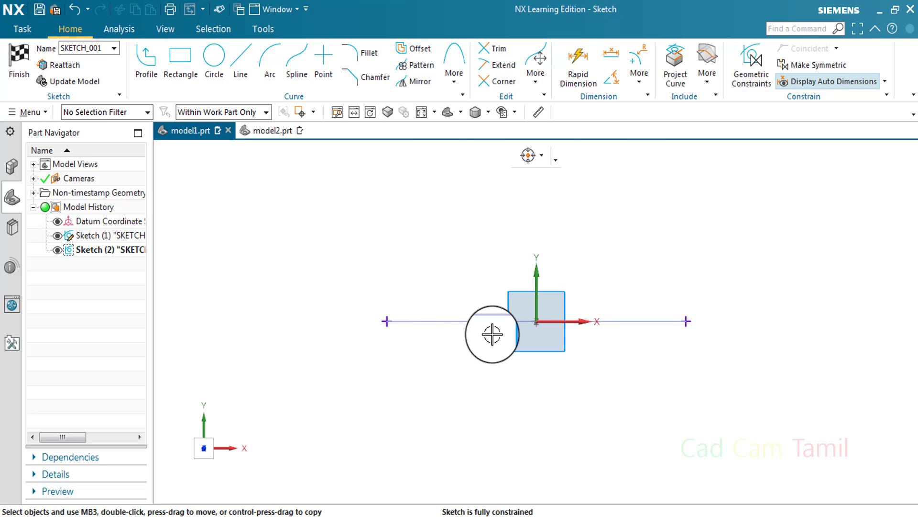
{"action": "left_click", "coordinate": [279, 65]}
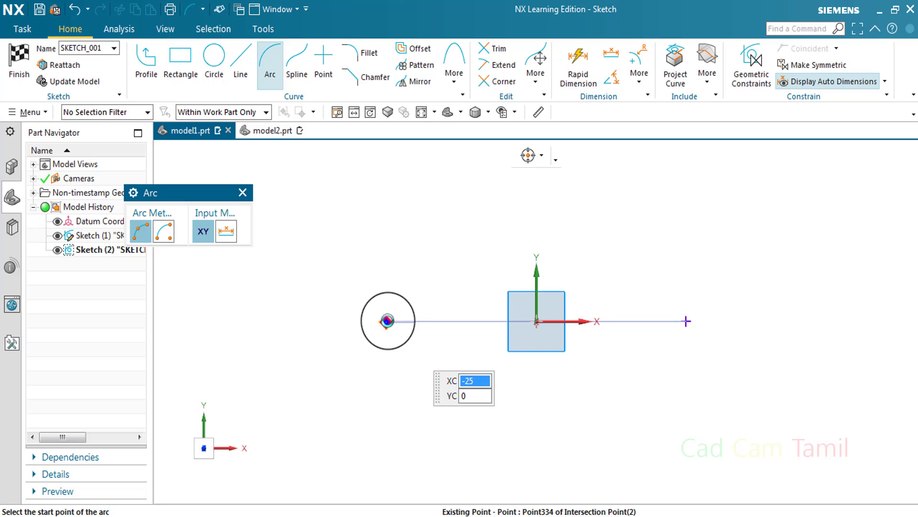
{"action": "left_click", "coordinate": [387, 320]}
{"action": "left_click", "coordinate": [754, 167]}
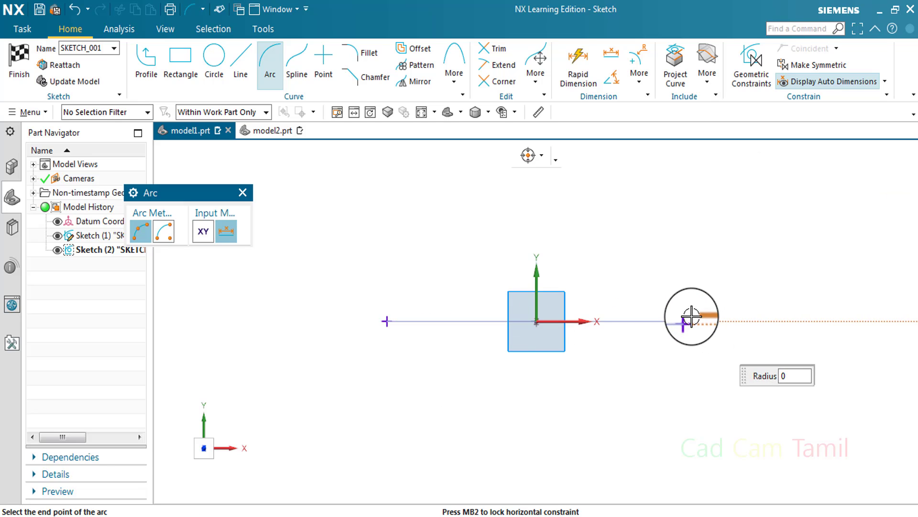
{"action": "left_click", "coordinate": [686, 321]}
{"action": "left_click", "coordinate": [685, 321]}
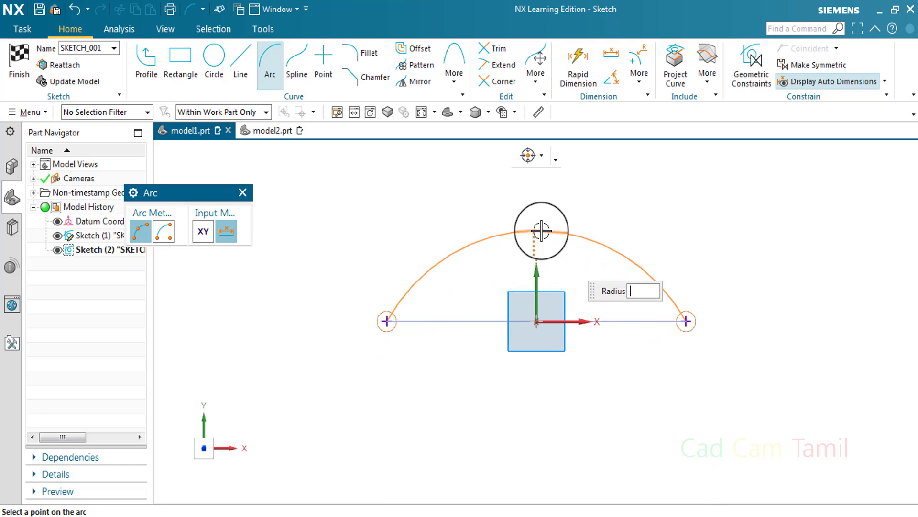
{"action": "type", "text": "30"}
{"action": "key", "text": "Return"}
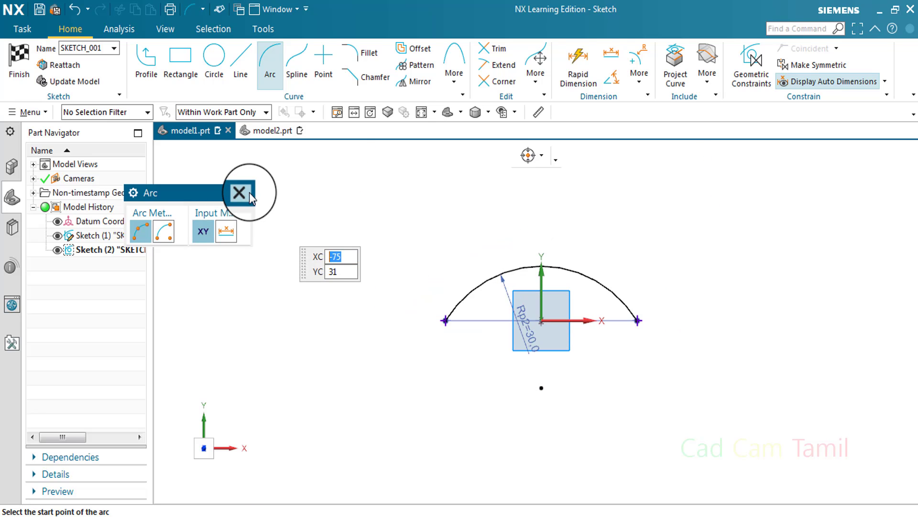
Step: Finish the sketch and orbit the model to view the arc in 3D
{"action": "left_click", "coordinate": [242, 192]}
{"action": "scroll", "coordinate": [550, 292], "scroll_direction": "up", "scroll_amount": 3}
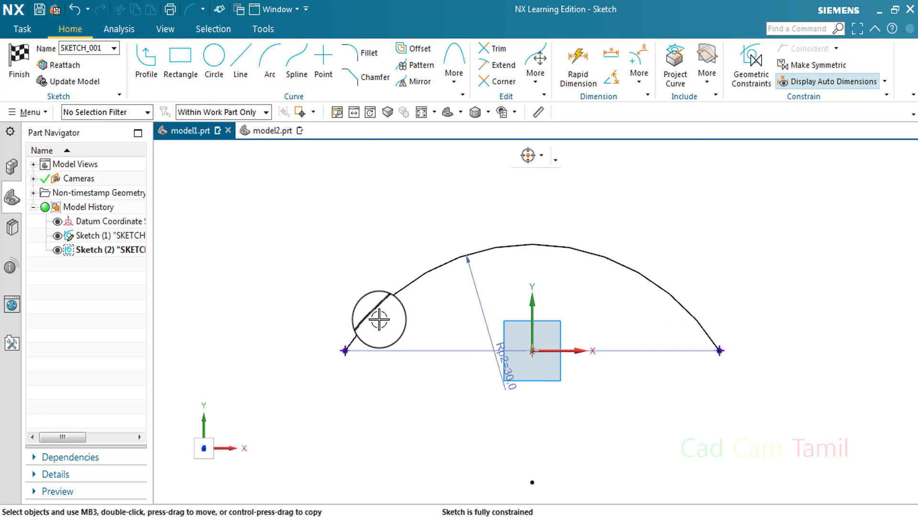
{"action": "left_click", "coordinate": [30, 53]}
{"action": "mouse_move", "coordinate": [376, 278]}
{"action": "middle_mouse_down"}
{"action": "mouse_move", "coordinate": [344, 282]}
{"action": "mouse_move", "coordinate": [353, 396]}
{"action": "middle_mouse_up"}
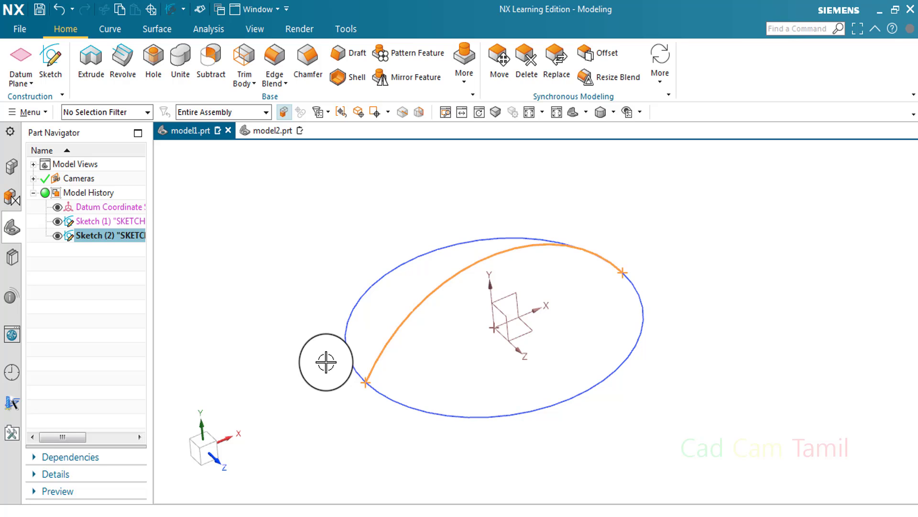
Step: Create a third sketch on the datum YZ plane
{"action": "key", "text": "Escape"}
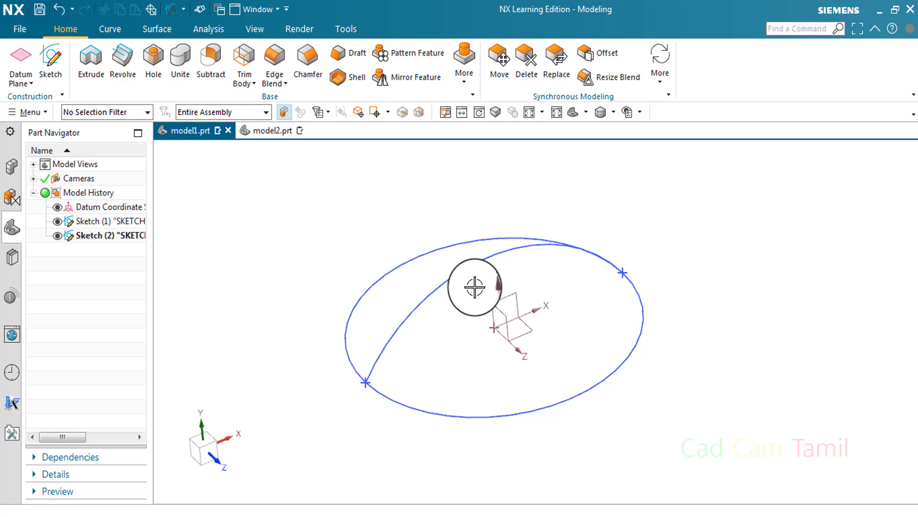
{"action": "left_click", "coordinate": [50, 61]}
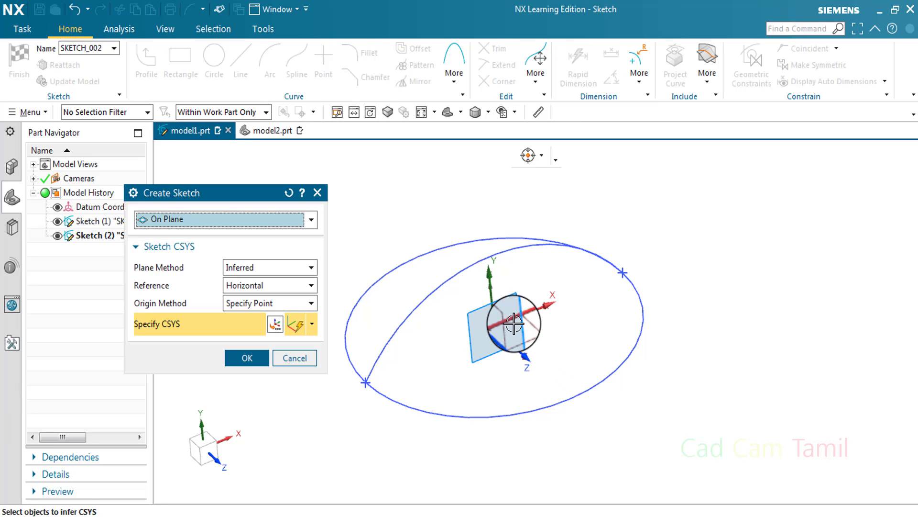
{"action": "left_click", "coordinate": [513, 319]}
{"action": "left_click", "coordinate": [255, 357]}
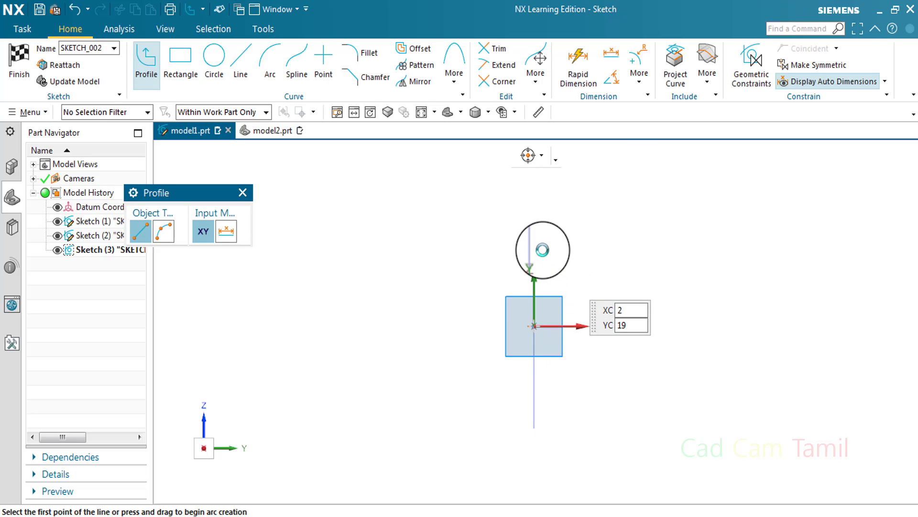
Step: Add two intersection points where the first sketch's circle crosses the YZ sketch plane
{"action": "left_click", "coordinate": [242, 192]}
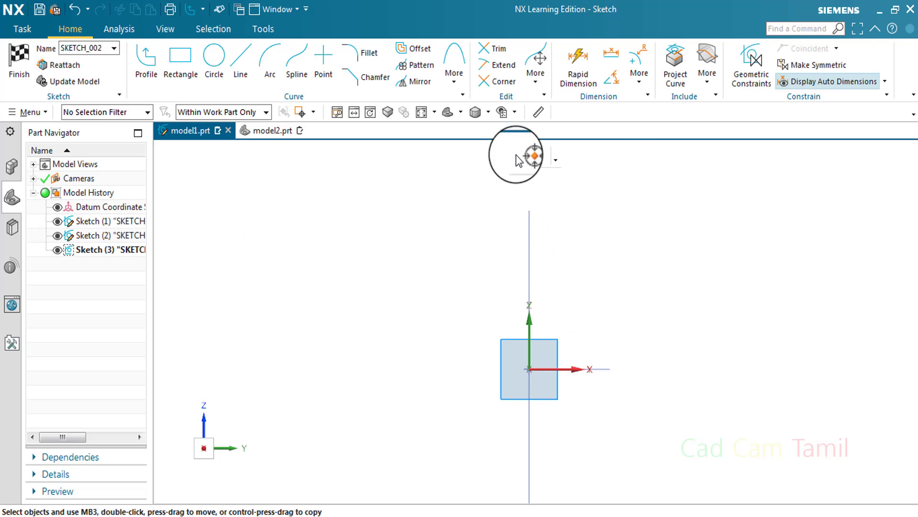
{"action": "left_click", "coordinate": [706, 79]}
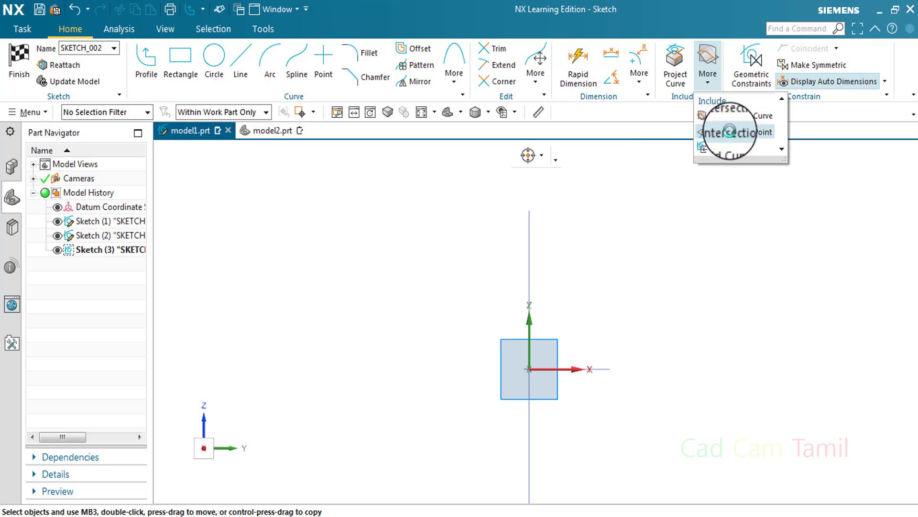
{"action": "left_click", "coordinate": [730, 132]}
{"action": "left_click", "coordinate": [533, 252]}
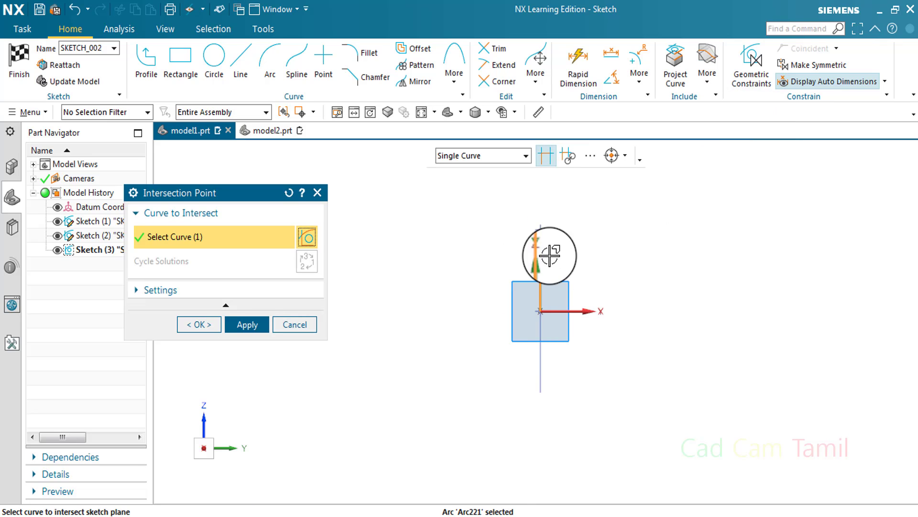
{"action": "left_click", "coordinate": [242, 328]}
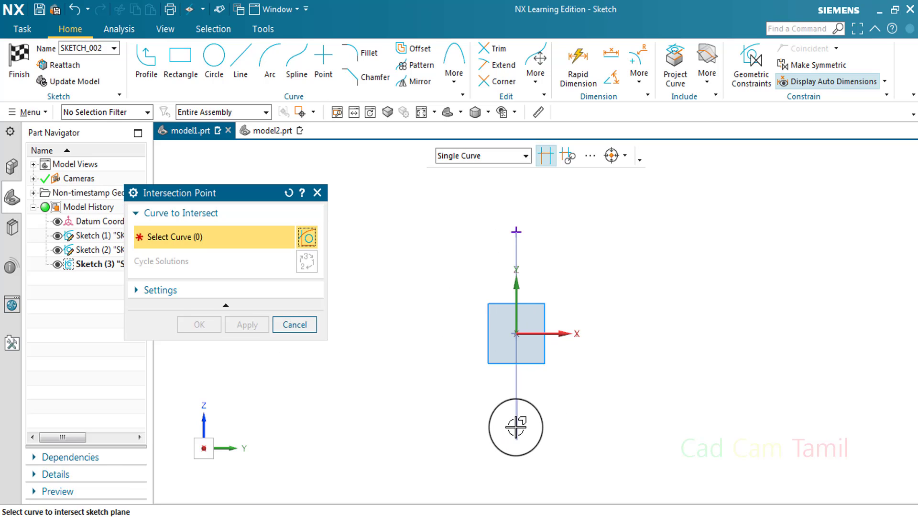
{"action": "left_click", "coordinate": [516, 426]}
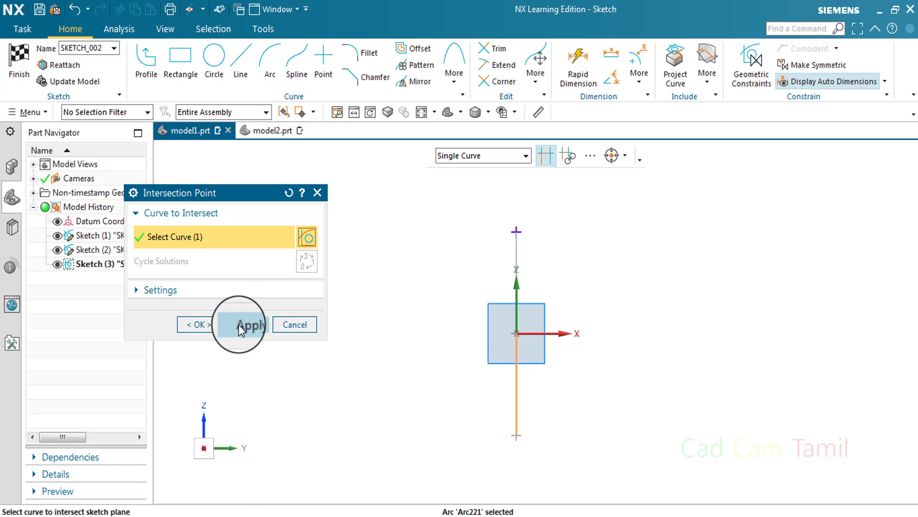
{"action": "left_click", "coordinate": [239, 324]}
{"action": "left_click", "coordinate": [295, 328]}
{"action": "middle_click_drag", "start_coordinate": [375, 359], "coordinate": [400, 353]}
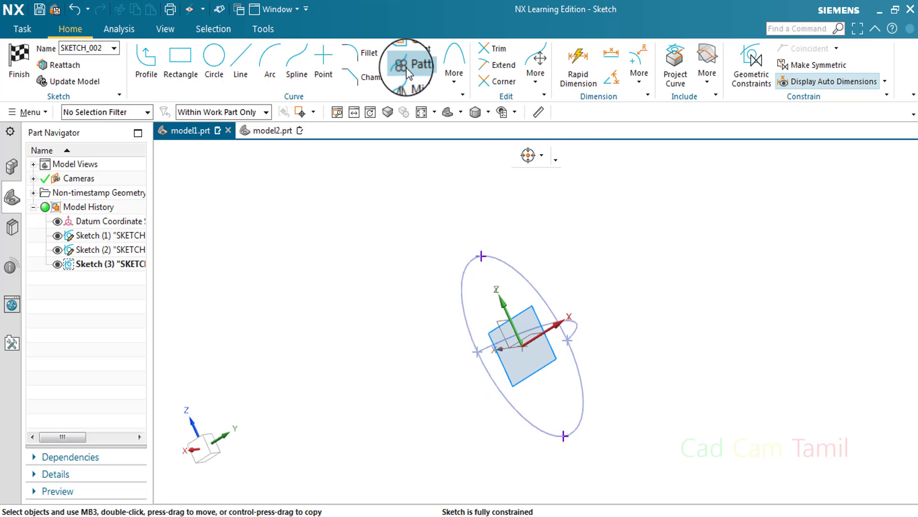
{"action": "mouse_move", "coordinate": [649, 300]}
{"action": "middle_mouse_down"}
{"action": "mouse_move", "coordinate": [689, 291]}
{"action": "mouse_move", "coordinate": [689, 328]}
{"action": "middle_mouse_up"}
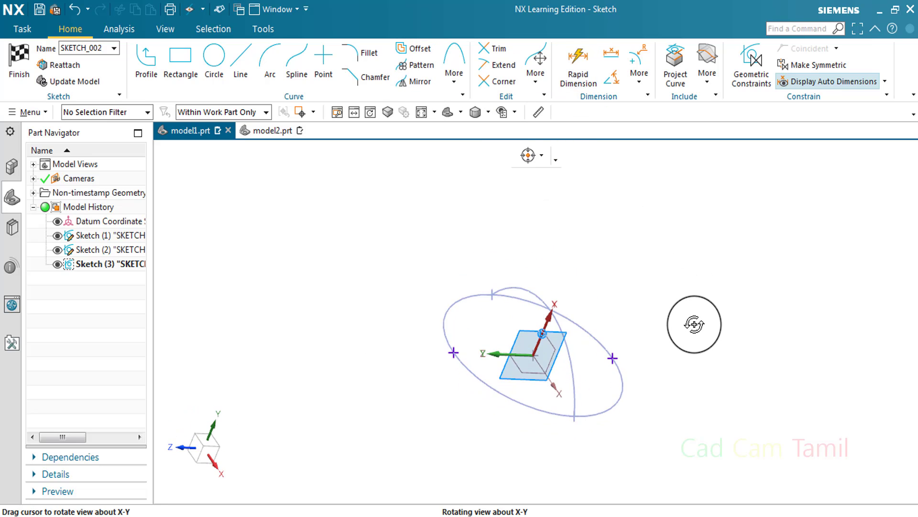
Step: Add an intersection point on the radius-30 arc Arc222, then view the sketch plane head-on
{"action": "right_click", "coordinate": [726, 330]}
{"action": "left_click", "coordinate": [725, 330]}
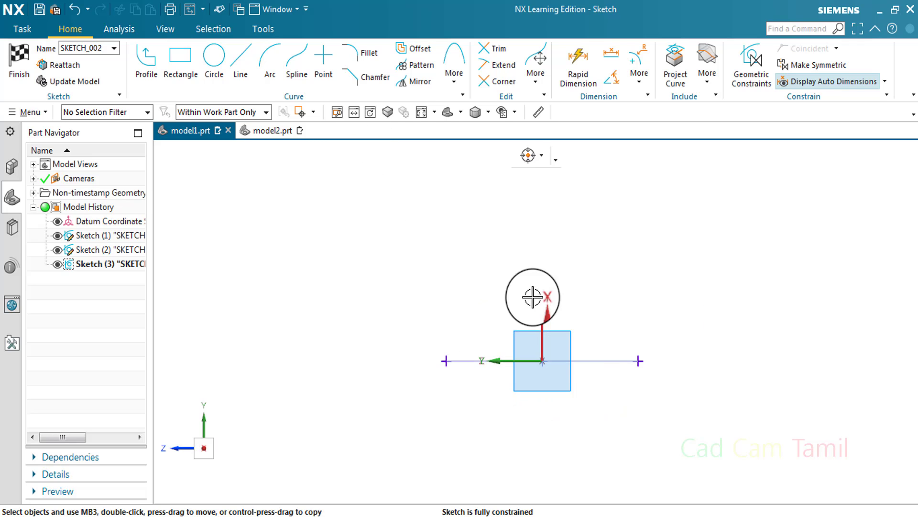
{"action": "mouse_move", "coordinate": [537, 297]}
{"action": "middle_mouse_down"}
{"action": "mouse_move", "coordinate": [619, 353]}
{"action": "mouse_move", "coordinate": [539, 330]}
{"action": "middle_mouse_up"}
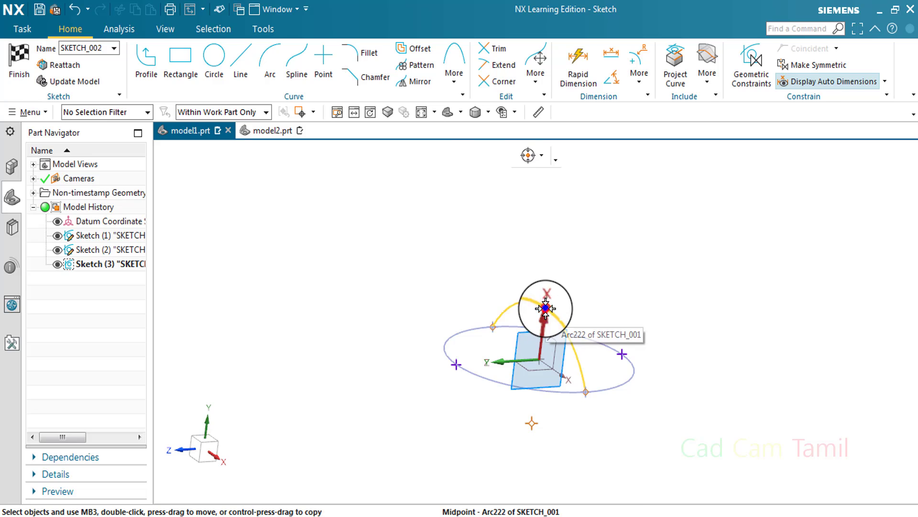
{"action": "scroll", "coordinate": [550, 309], "scroll_direction": "up", "scroll_amount": 5}
{"action": "scroll", "coordinate": [549, 309], "scroll_direction": "down", "scroll_amount": 3}
{"action": "scroll", "coordinate": [550, 301], "scroll_direction": "down", "scroll_amount": 2}
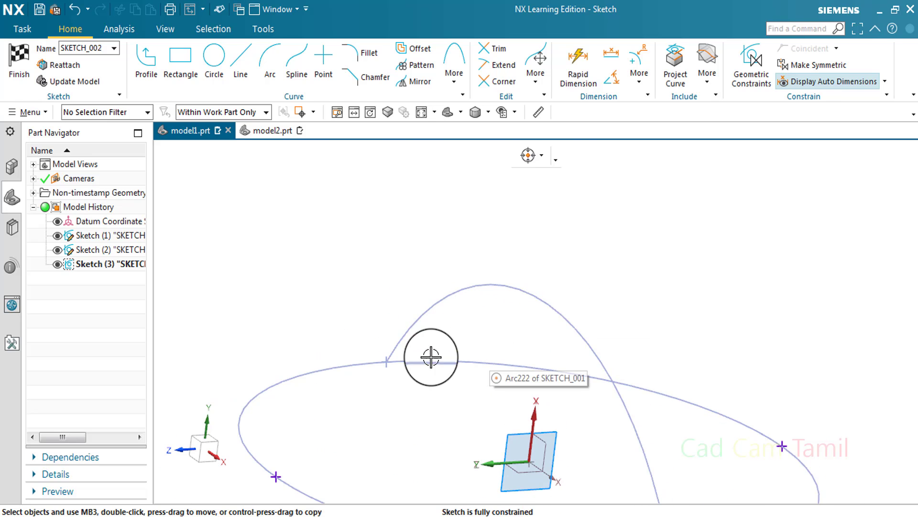
{"action": "left_click", "coordinate": [704, 90]}
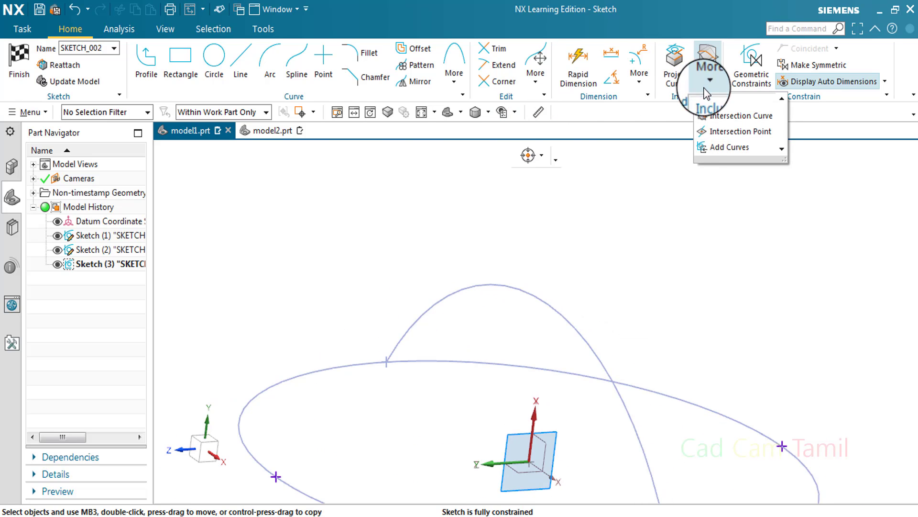
{"action": "left_click", "coordinate": [708, 131]}
{"action": "left_click", "coordinate": [583, 335]}
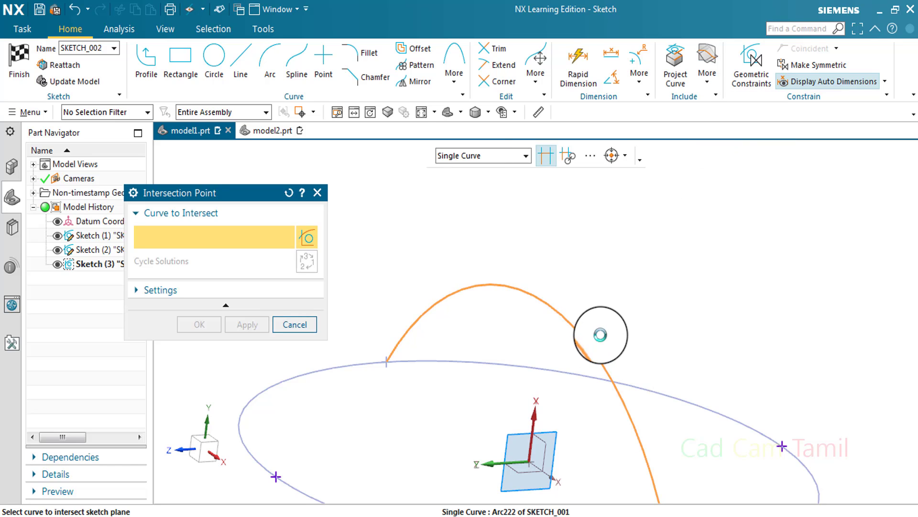
{"action": "scroll", "coordinate": [578, 278], "scroll_direction": "down", "scroll_amount": 2}
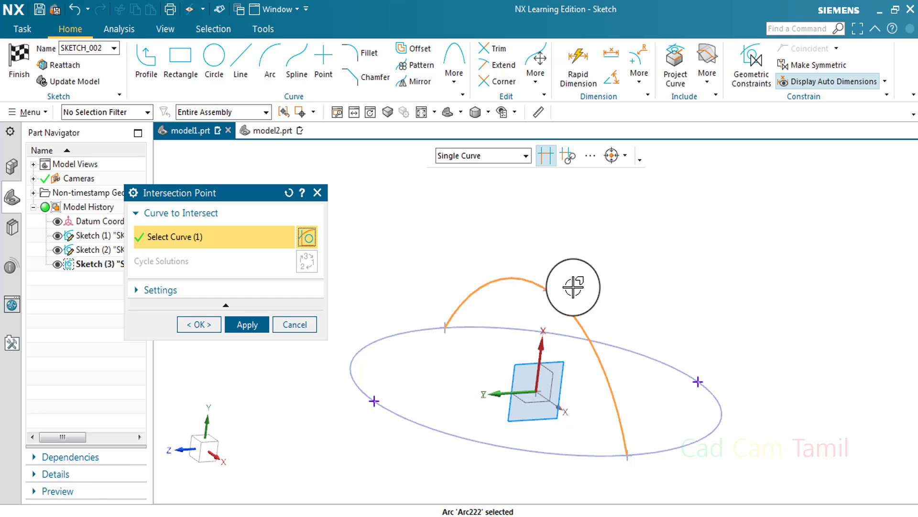
{"action": "left_click", "coordinate": [246, 329]}
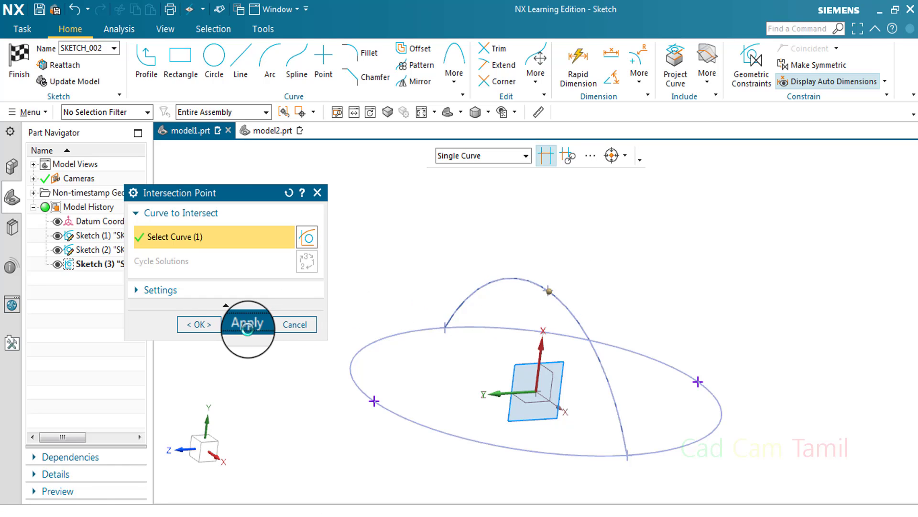
{"action": "left_click", "coordinate": [302, 325]}
{"action": "right_click", "coordinate": [760, 310]}
{"action": "left_click", "coordinate": [739, 294]}
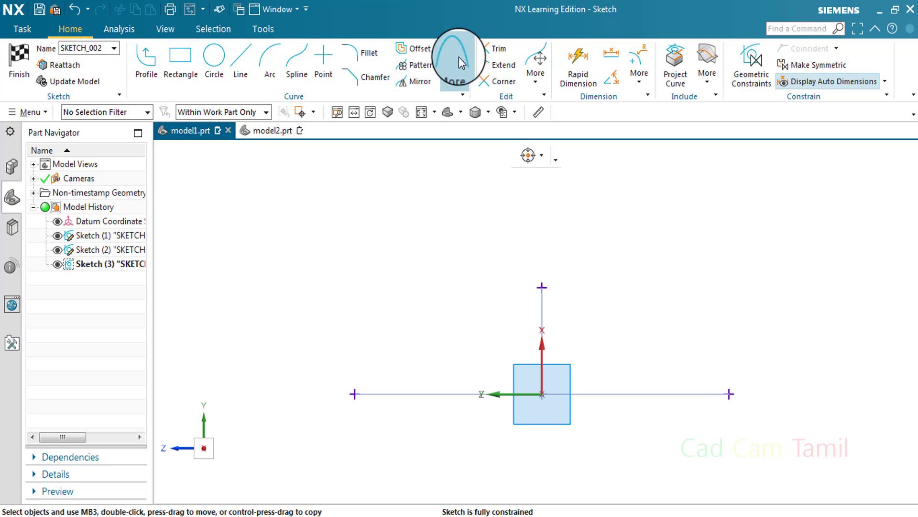
Step: Draw a radius-30 arc between the two intersection points and finish the sketch with Ctrl+Q
{"action": "left_click", "coordinate": [269, 62]}
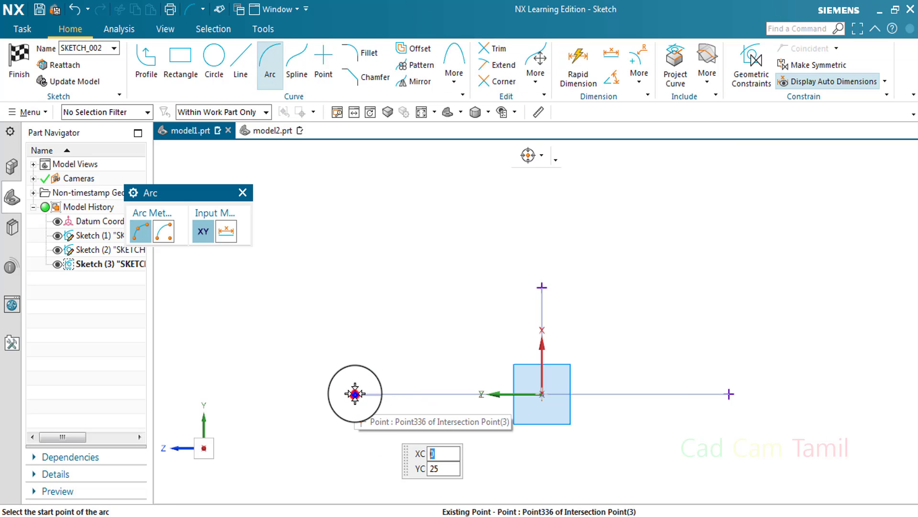
{"action": "left_click", "coordinate": [474, 394]}
{"action": "left_click", "coordinate": [729, 393]}
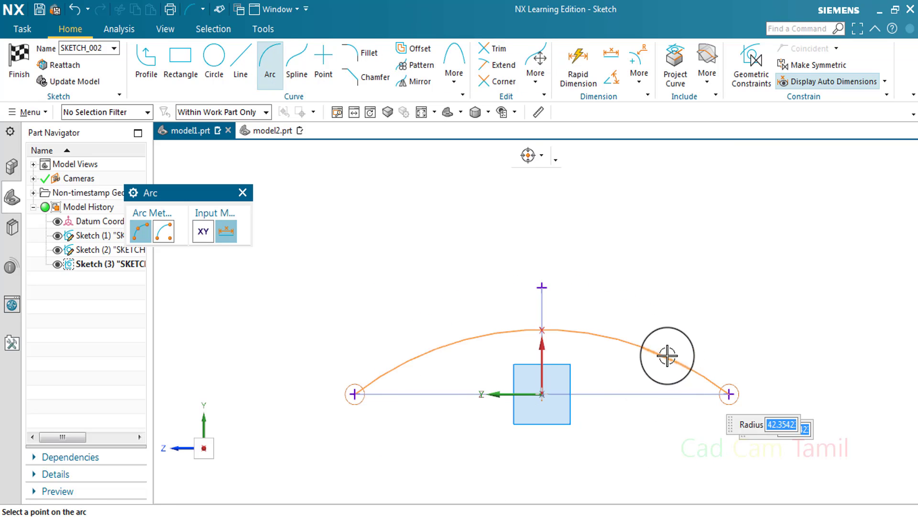
{"action": "type", "text": "30"}
{"action": "left_click", "coordinate": [550, 289]}
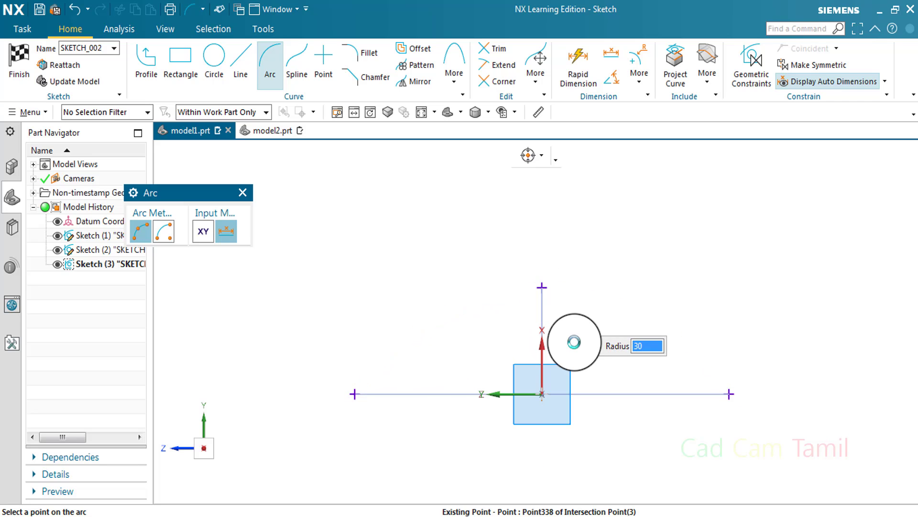
{"action": "mouse_move", "coordinate": [554, 341]}
{"action": "middle_mouse_down"}
{"action": "mouse_move", "coordinate": [369, 338]}
{"action": "mouse_move", "coordinate": [392, 334]}
{"action": "middle_mouse_up"}
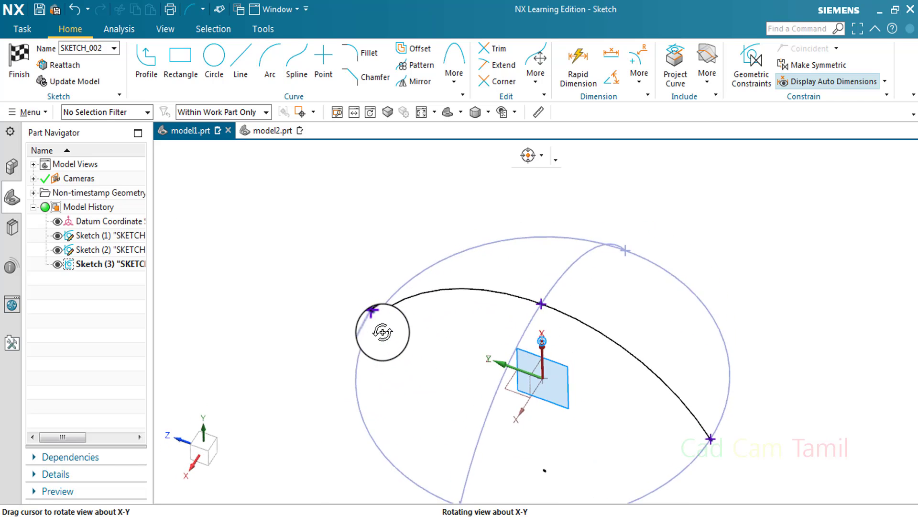
{"action": "key", "text": "ctrl+q"}
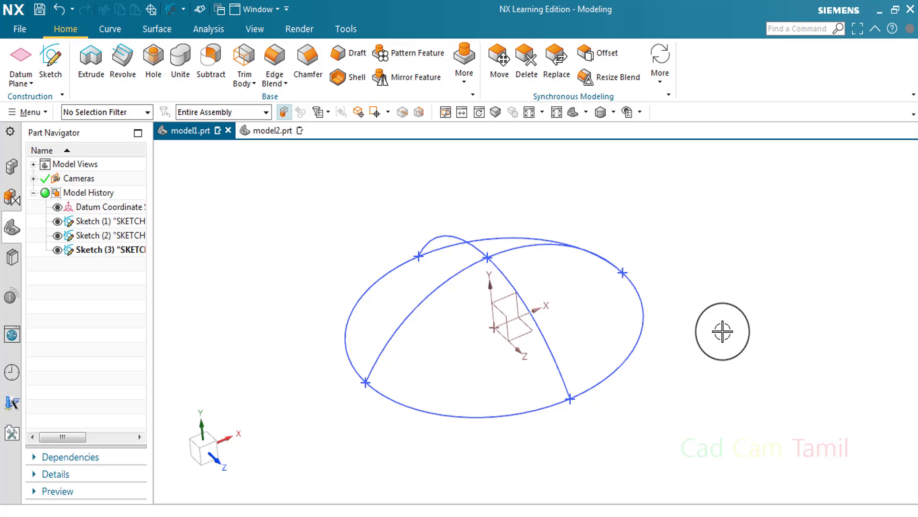
Step: Orbit to a raised frontal angle showing both radius-30 arcs over the circle
{"action": "mouse_move", "coordinate": [689, 361]}
{"action": "middle_mouse_down"}
{"action": "mouse_move", "coordinate": [711, 356]}
{"action": "mouse_move", "coordinate": [644, 326]}
{"action": "middle_mouse_up"}
{"action": "mouse_move", "coordinate": [698, 337]}
{"action": "middle_mouse_down"}
{"action": "mouse_move", "coordinate": [693, 350]}
{"action": "mouse_move", "coordinate": [662, 352]}
{"action": "mouse_move", "coordinate": [684, 338]}
{"action": "mouse_move", "coordinate": [683, 371]}
{"action": "mouse_move", "coordinate": [703, 357]}
{"action": "mouse_move", "coordinate": [682, 349]}
{"action": "mouse_move", "coordinate": [635, 359]}
{"action": "mouse_move", "coordinate": [676, 350]}
{"action": "mouse_move", "coordinate": [699, 369]}
{"action": "mouse_move", "coordinate": [685, 379]}
{"action": "mouse_move", "coordinate": [689, 268]}
{"action": "mouse_move", "coordinate": [697, 396]}
{"action": "mouse_move", "coordinate": [695, 369]}
{"action": "mouse_move", "coordinate": [683, 360]}
{"action": "mouse_move", "coordinate": [692, 371]}
{"action": "middle_mouse_up"}
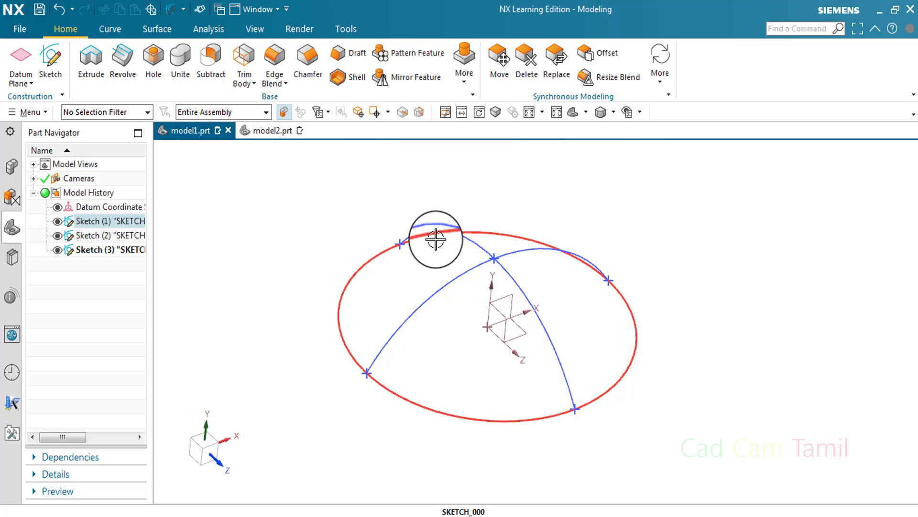
Step: In model2.prt, start a new sketch on the datum XY plane
{"action": "left_click", "coordinate": [273, 134]}
{"action": "left_click", "coordinate": [60, 66]}
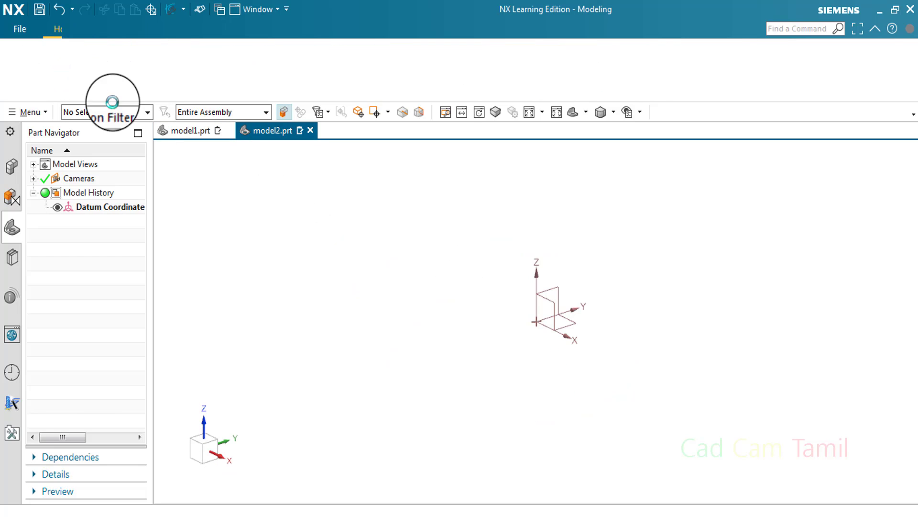
{"action": "left_click", "coordinate": [580, 325]}
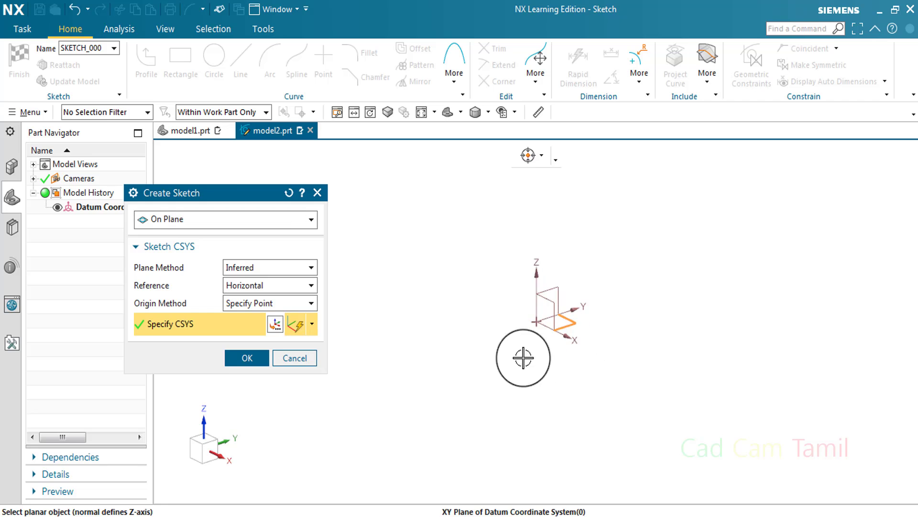
{"action": "left_click", "coordinate": [254, 357]}
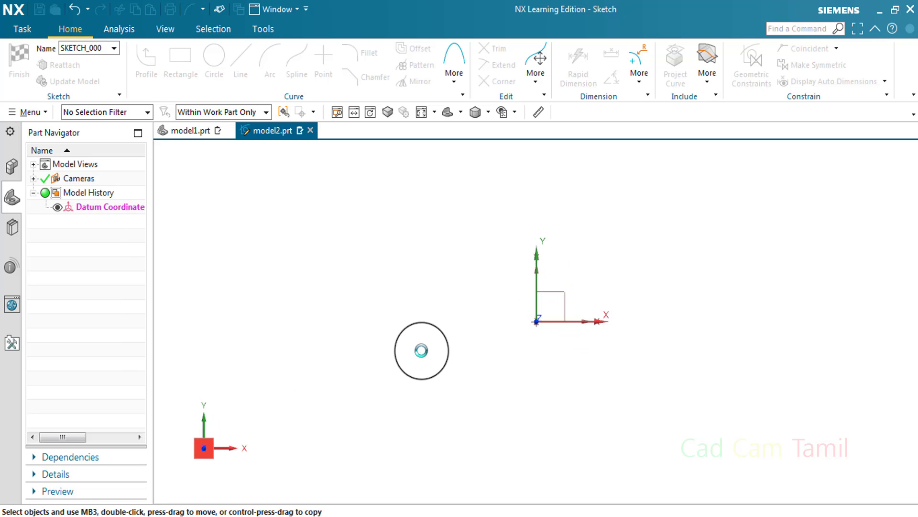
Step: Draw a diameter-50 circle centred at the origin and finish the sketch
{"action": "left_click", "coordinate": [218, 67]}
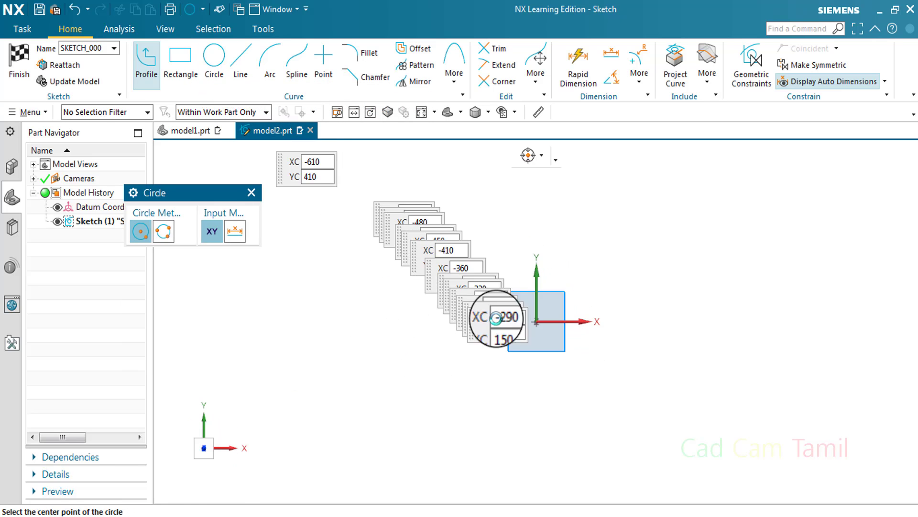
{"action": "left_click", "coordinate": [537, 322]}
{"action": "type", "text": "5"}
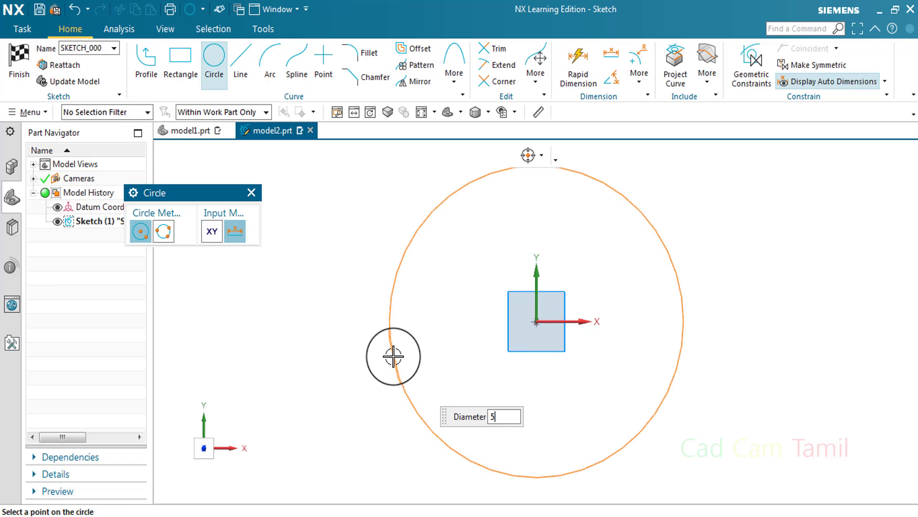
{"action": "type", "text": "0"}
{"action": "key", "text": "Return"}
{"action": "left_click", "coordinate": [251, 193]}
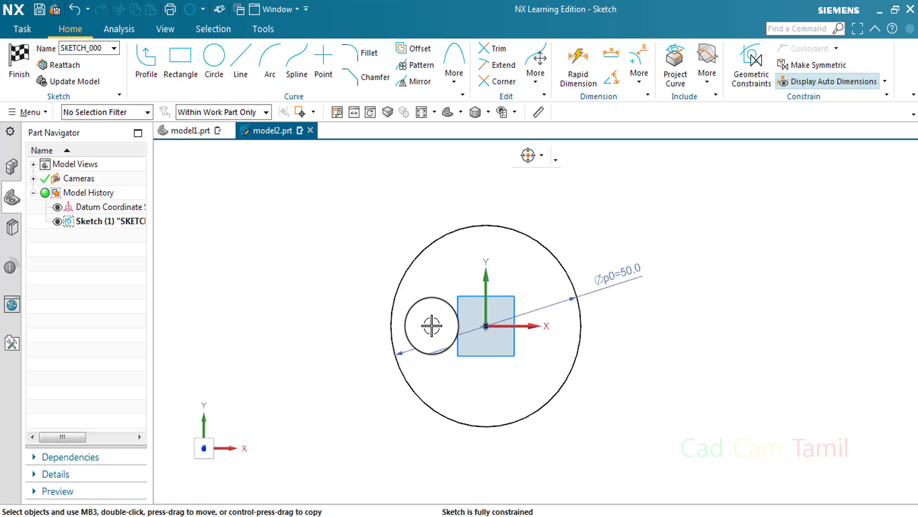
{"action": "scroll", "coordinate": [432, 326], "scroll_direction": "up", "scroll_amount": 2}
{"action": "scroll", "coordinate": [424, 329], "scroll_direction": "down", "scroll_amount": 1}
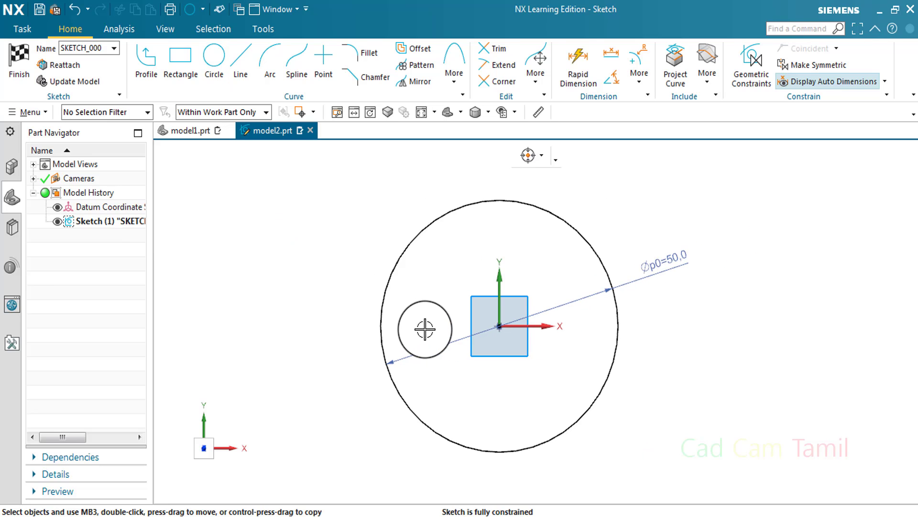
{"action": "left_click", "coordinate": [23, 59]}
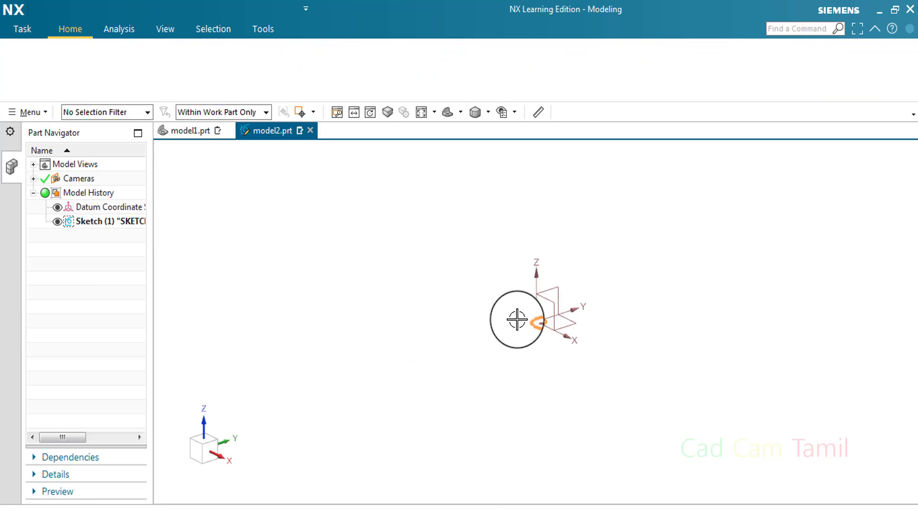
Step: Switch to the model1.prt part, then back to model2.prt
{"action": "scroll", "coordinate": [529, 323], "scroll_direction": "up", "scroll_amount": 5}
{"action": "scroll", "coordinate": [622, 244], "scroll_direction": "up", "scroll_amount": 3}
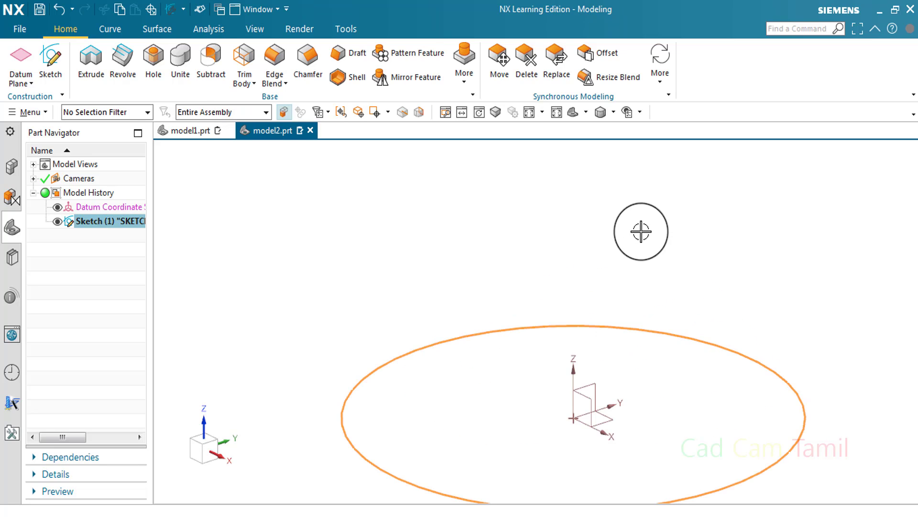
{"action": "left_click", "coordinate": [196, 131]}
{"action": "left_click", "coordinate": [268, 130]}
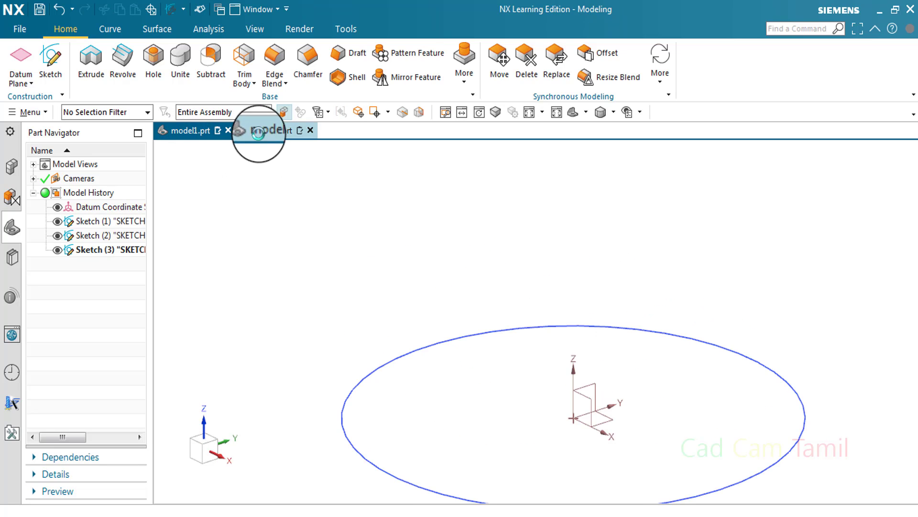
{"action": "scroll", "coordinate": [549, 322], "scroll_direction": "down", "scroll_amount": 3}
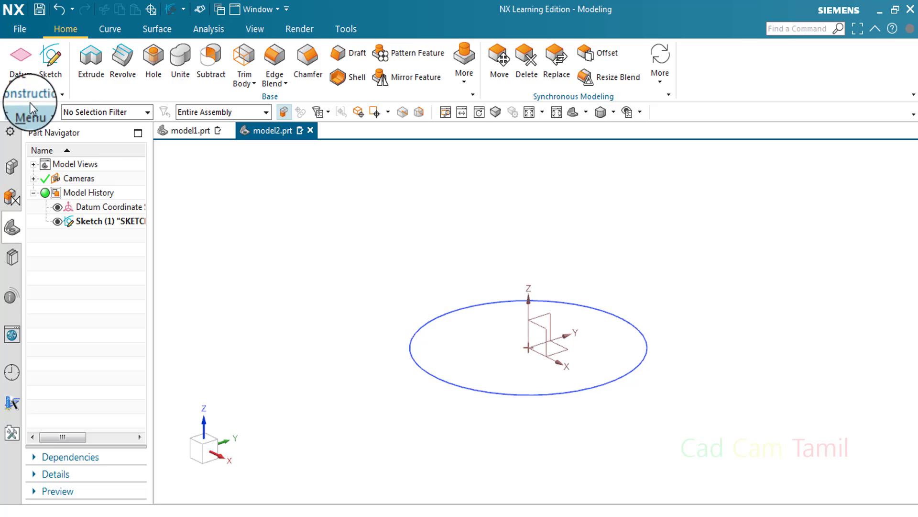
Step: Sketch on the vertical datum plane an arc from the circle's left point to its right point
{"action": "left_click", "coordinate": [53, 61]}
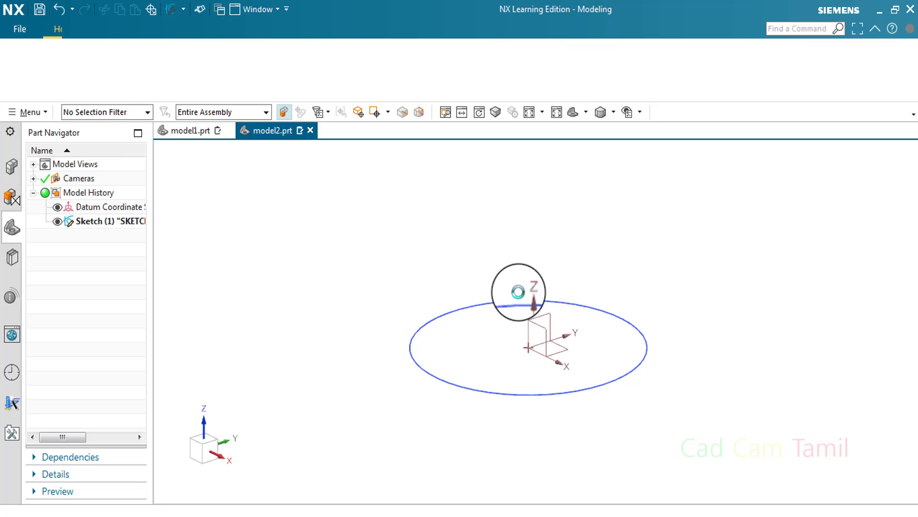
{"action": "left_click", "coordinate": [550, 312]}
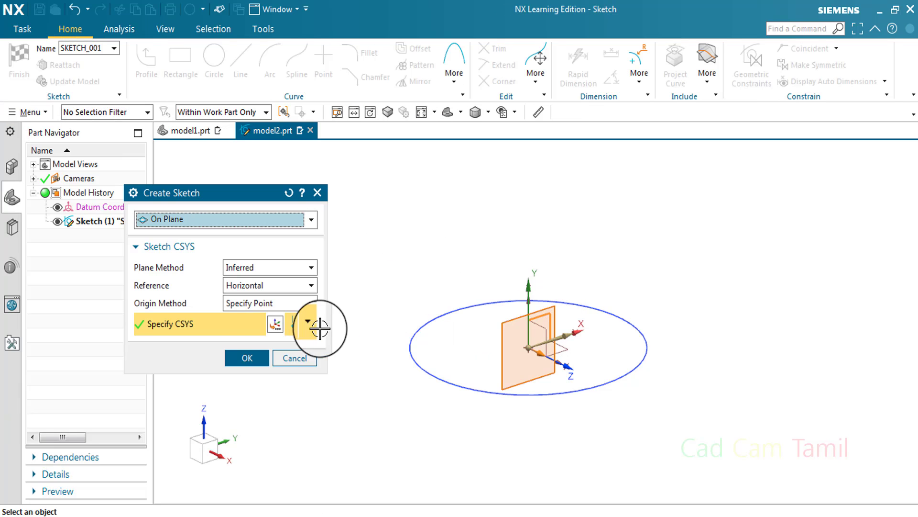
{"action": "left_click", "coordinate": [247, 358]}
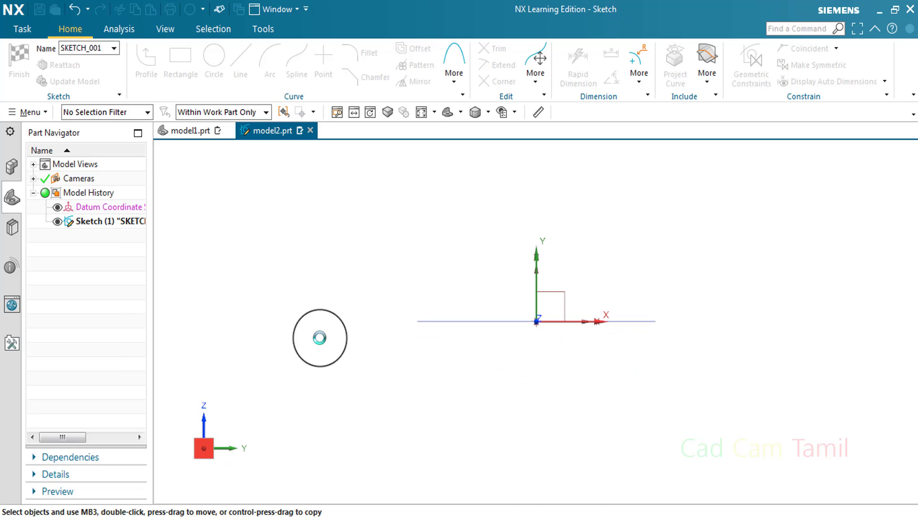
{"action": "left_click", "coordinate": [248, 194]}
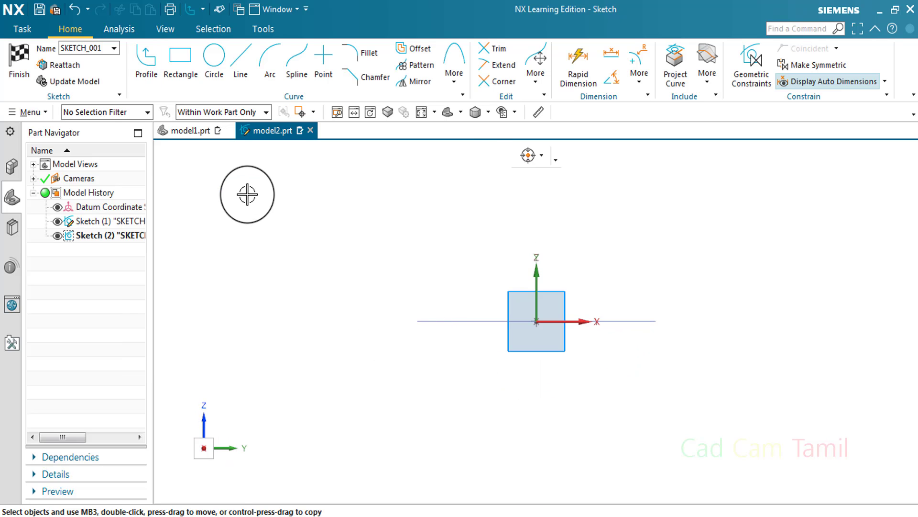
{"action": "left_click", "coordinate": [276, 59]}
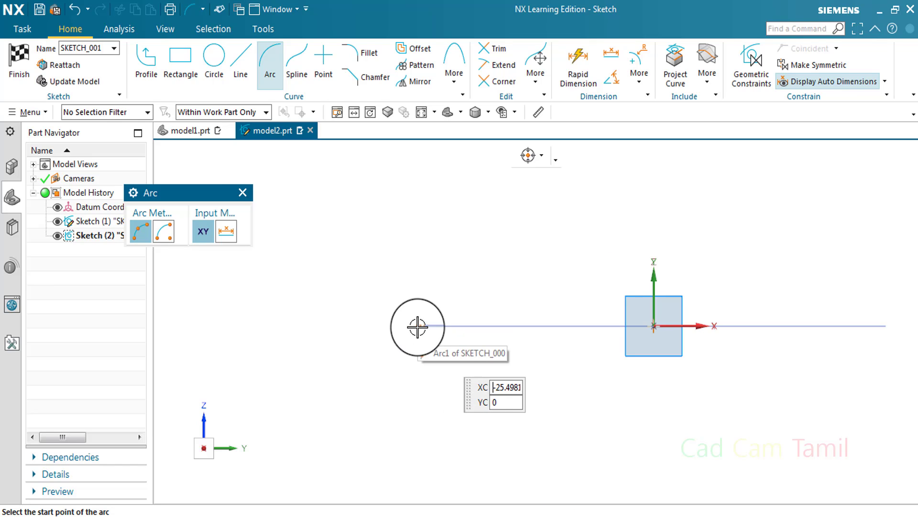
{"action": "left_click", "coordinate": [414, 327]}
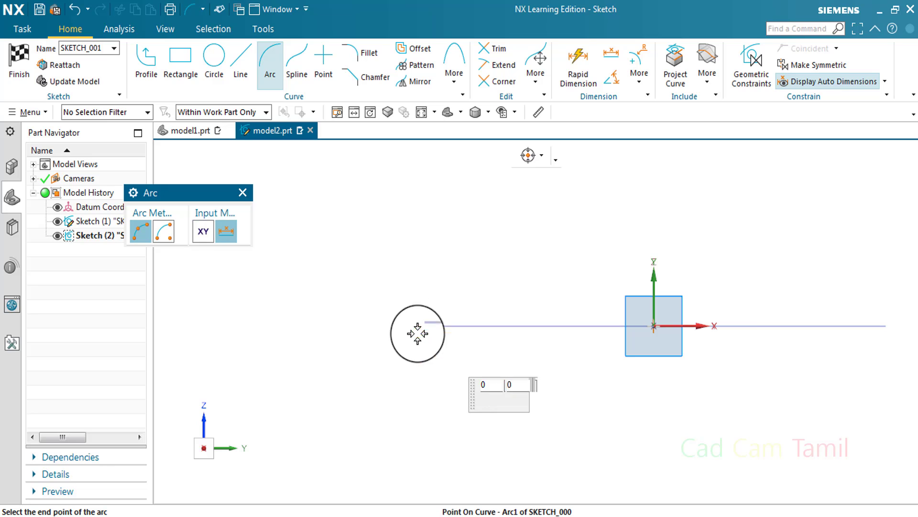
{"action": "left_click", "coordinate": [703, 328]}
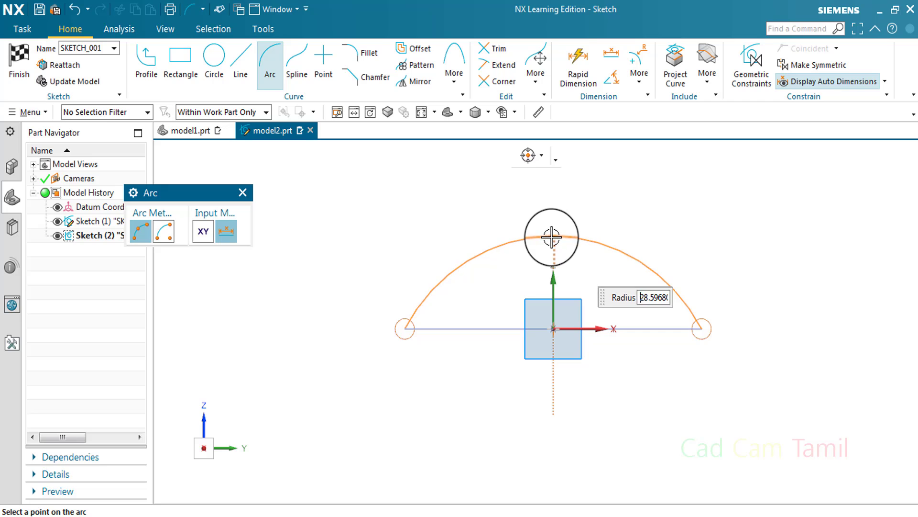
{"action": "left_click", "coordinate": [551, 237]}
{"action": "left_click", "coordinate": [16, 61]}
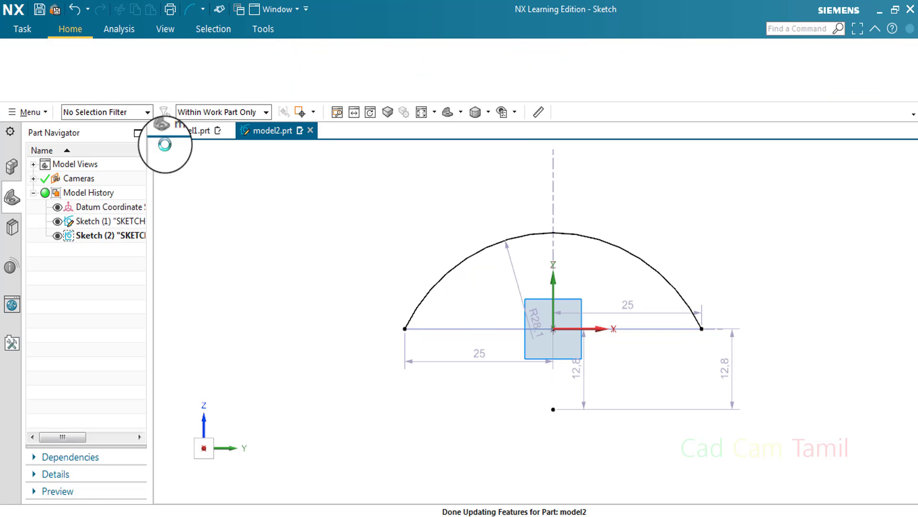
{"action": "scroll", "coordinate": [416, 383], "scroll_direction": "down", "scroll_amount": 2}
{"action": "scroll", "coordinate": [437, 369], "scroll_direction": "down", "scroll_amount": 2}
{"action": "scroll", "coordinate": [461, 369], "scroll_direction": "down", "scroll_amount": 2}
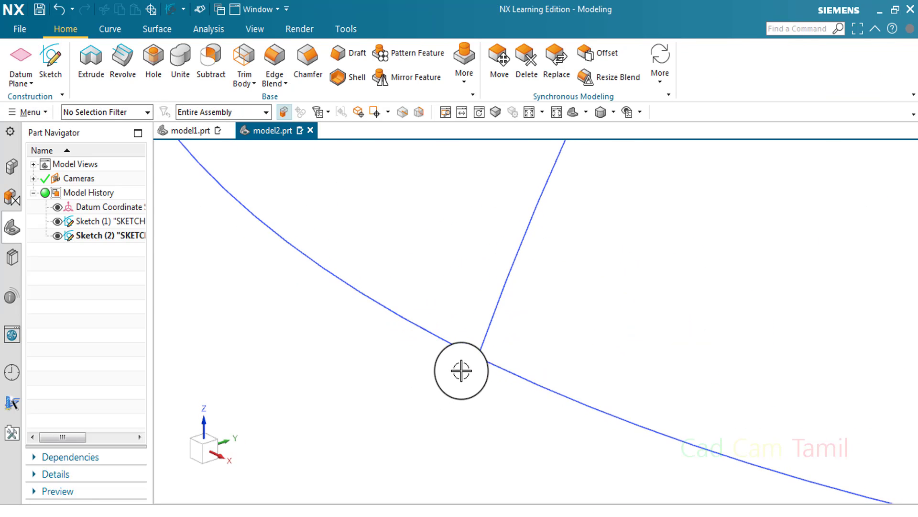
{"action": "scroll", "coordinate": [474, 345], "scroll_direction": "down", "scroll_amount": 2}
{"action": "mouse_move", "coordinate": [474, 346]}
{"action": "middle_mouse_down", "text": "shift"}
{"action": "mouse_move", "coordinate": [519, 334]}
{"action": "mouse_move", "coordinate": [541, 373]}
{"action": "mouse_move", "coordinate": [553, 250]}
{"action": "mouse_move", "coordinate": [533, 277]}
{"action": "middle_mouse_up", "text": "shift"}
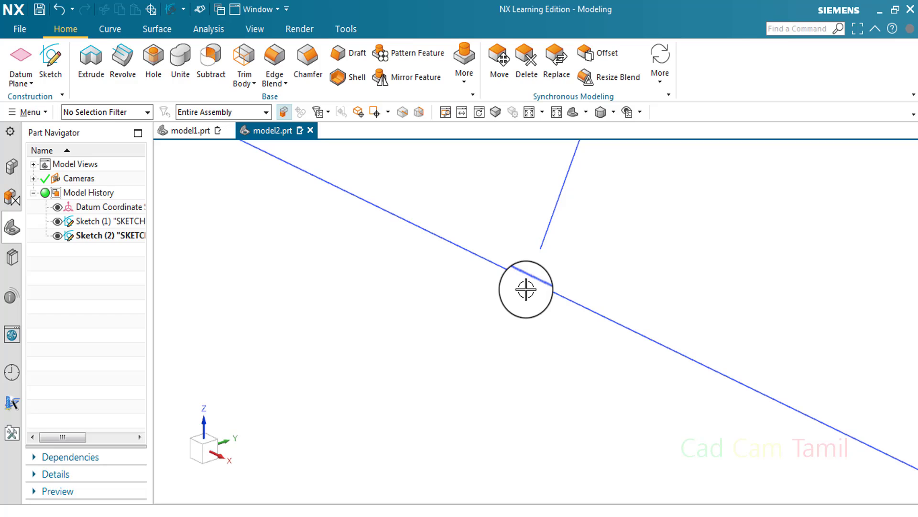
{"action": "scroll", "coordinate": [526, 289], "scroll_direction": "down", "scroll_amount": 2}
{"action": "scroll", "coordinate": [529, 308], "scroll_direction": "down", "scroll_amount": 2}
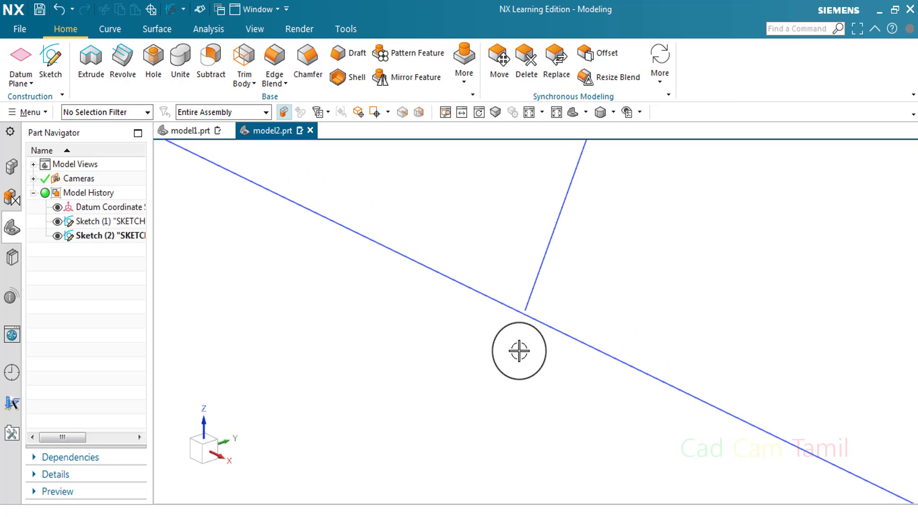
{"action": "scroll", "coordinate": [521, 349], "scroll_direction": "down", "scroll_amount": 2}
{"action": "scroll", "coordinate": [521, 363], "scroll_direction": "down", "scroll_amount": 2}
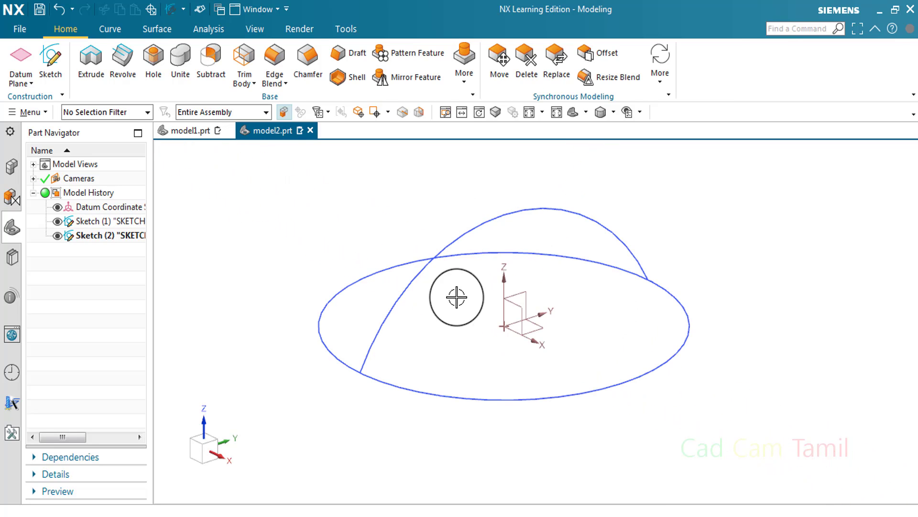
Step: On the XZ datum plane, sketch an arc spanning the circle, 25 either side, and finish
{"action": "left_click", "coordinate": [51, 79]}
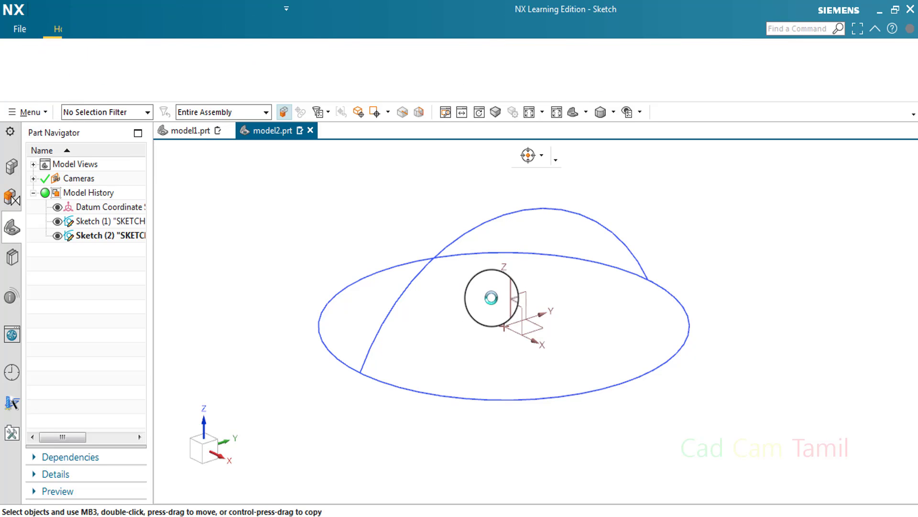
{"action": "left_click", "coordinate": [507, 308]}
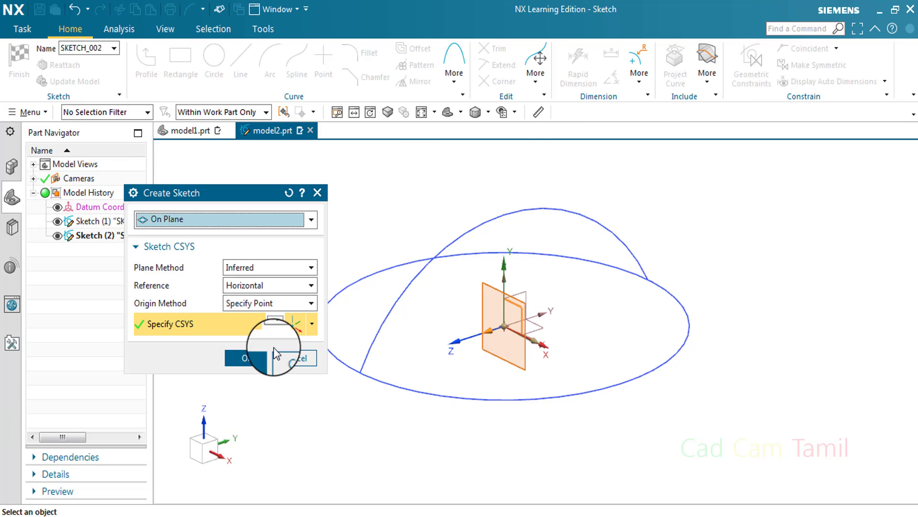
{"action": "middle_click", "coordinate": [307, 341]}
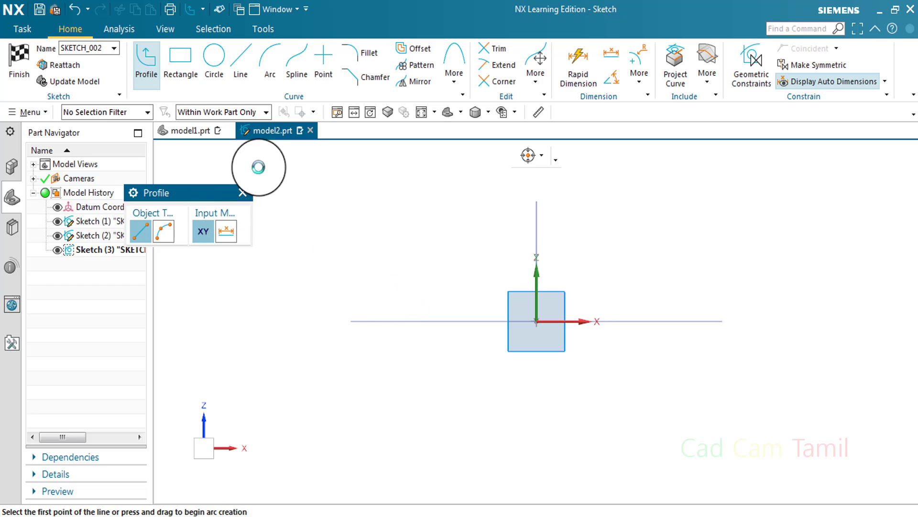
{"action": "left_click", "coordinate": [275, 62]}
{"action": "mouse_move", "coordinate": [524, 331]}
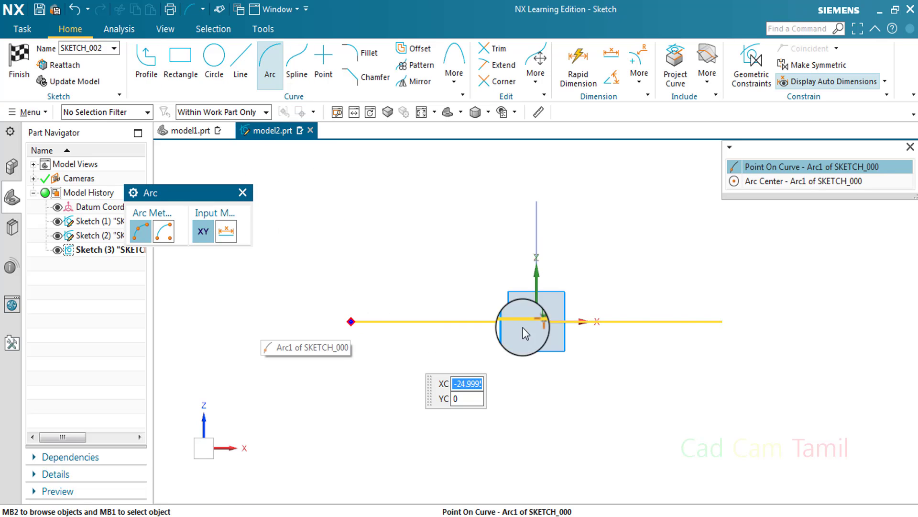
{"action": "left_click", "coordinate": [722, 321]}
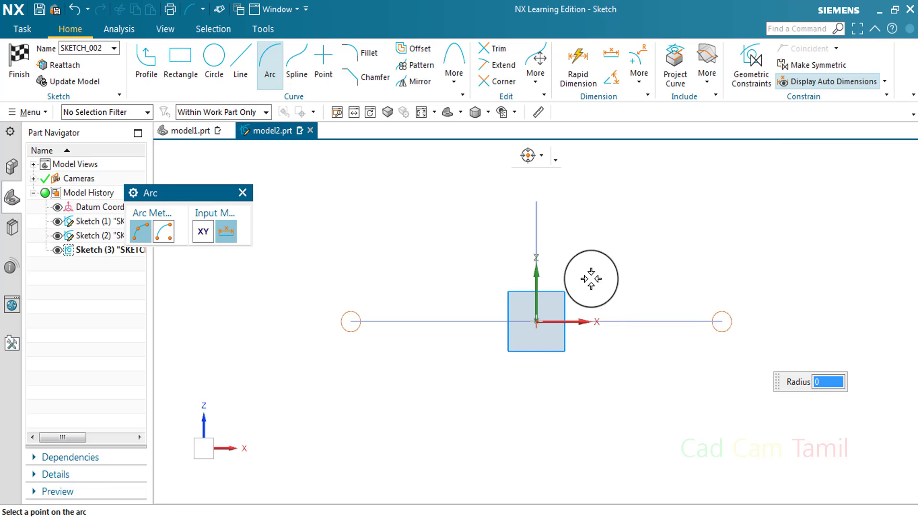
{"action": "left_click", "coordinate": [535, 202]}
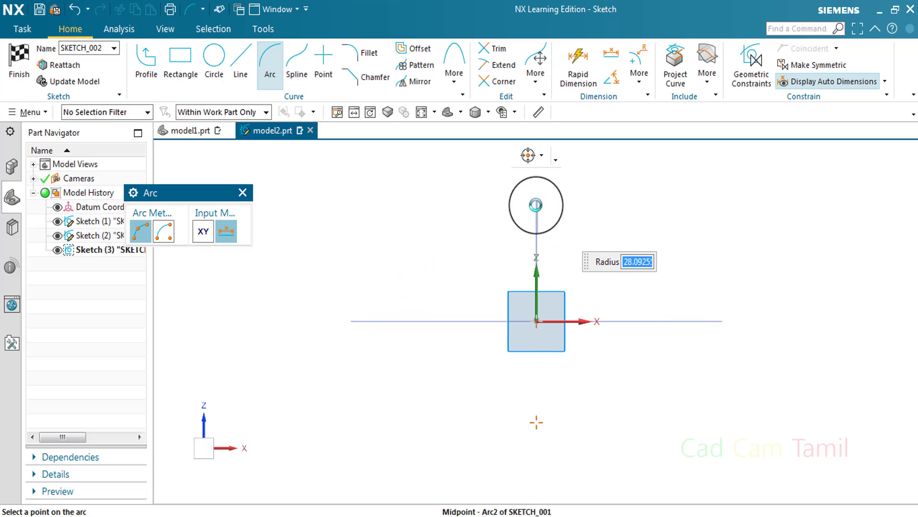
{"action": "left_click", "coordinate": [243, 192]}
{"action": "left_click", "coordinate": [19, 60]}
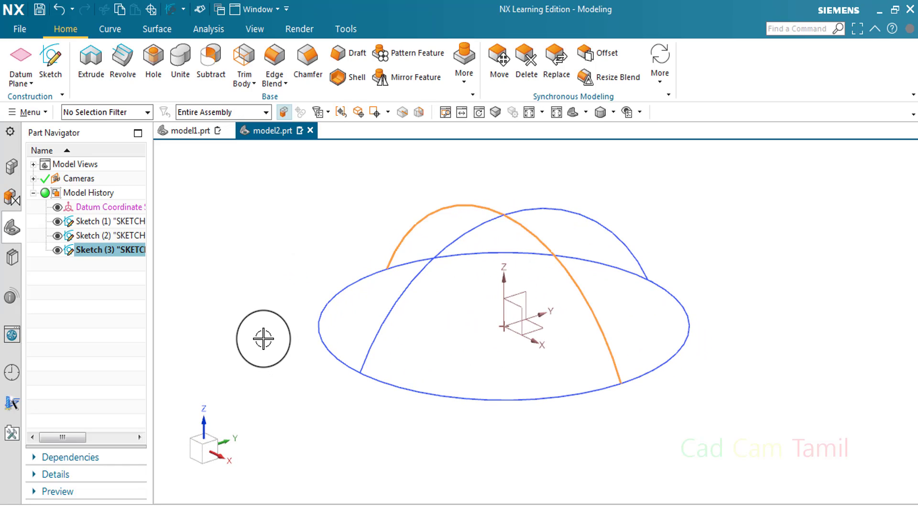
Step: Clear the selection and orbit the arc-over-circle dome sketches into a tilted view
{"action": "key", "text": "Escape"}
{"action": "scroll", "coordinate": [502, 240], "scroll_direction": "up", "scroll_amount": 2}
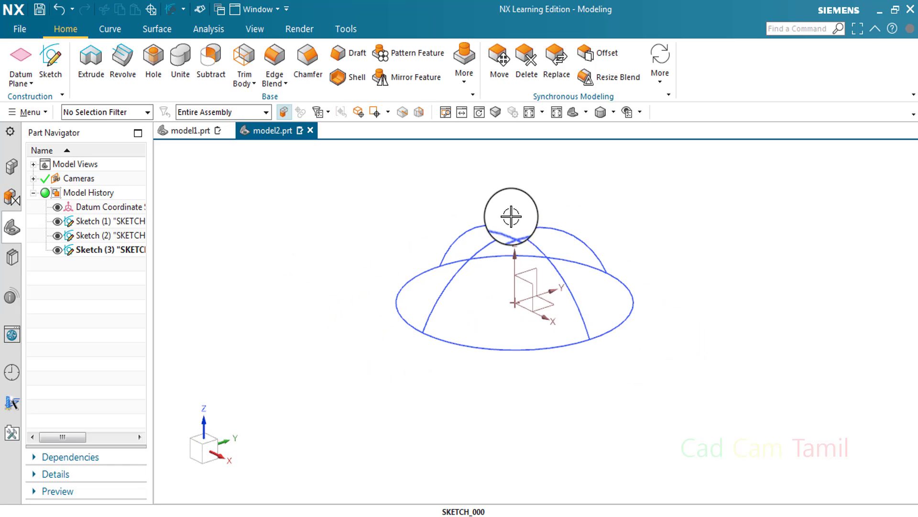
{"action": "scroll", "coordinate": [426, 254], "scroll_direction": "down", "scroll_amount": 2}
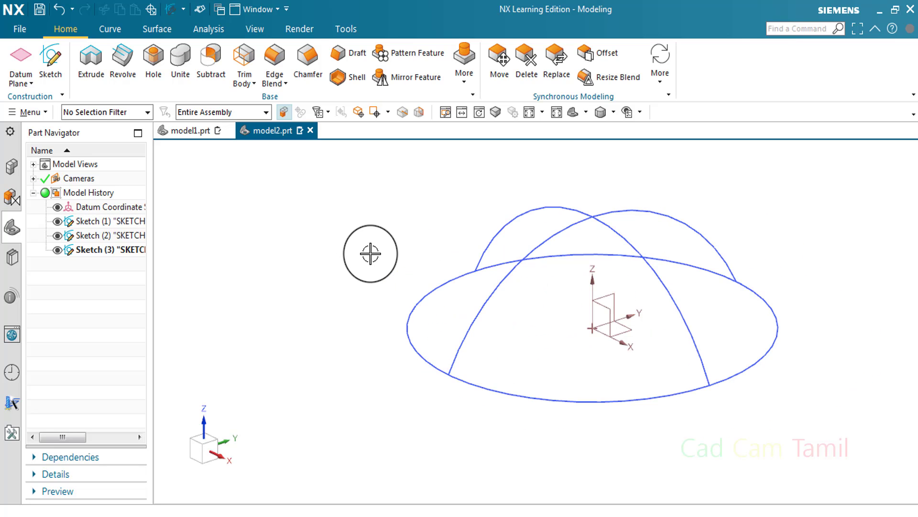
{"action": "mouse_move", "coordinate": [426, 254]}
{"action": "middle_mouse_down"}
{"action": "mouse_move", "coordinate": [404, 283]}
{"action": "mouse_move", "coordinate": [334, 264]}
{"action": "mouse_move", "coordinate": [390, 259]}
{"action": "mouse_move", "coordinate": [207, 191]}
{"action": "mouse_move", "coordinate": [198, 135]}
{"action": "middle_mouse_up"}
{"action": "mouse_move", "coordinate": [261, 265]}
{"action": "middle_mouse_down"}
{"action": "mouse_move", "coordinate": [293, 301]}
{"action": "mouse_move", "coordinate": [254, 277]}
{"action": "mouse_move", "coordinate": [272, 160]}
{"action": "middle_mouse_up"}
{"action": "left_click", "coordinate": [272, 130]}
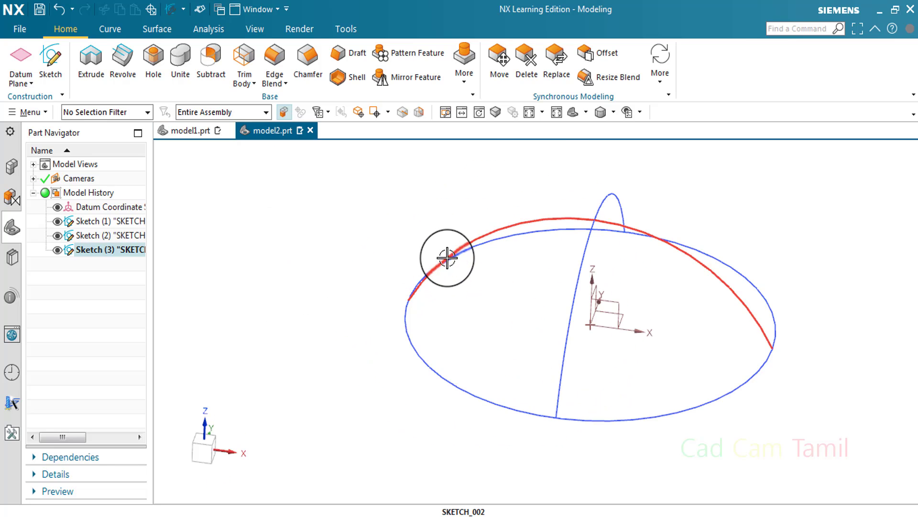
{"action": "middle_click_drag", "start_coordinate": [446, 258], "coordinate": [458, 261]}
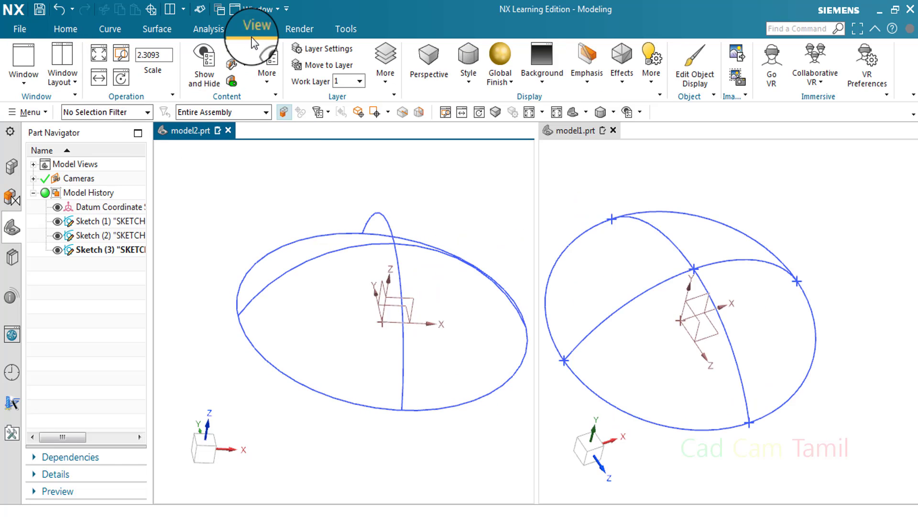
Step: Open a second model2.prt window in a single full view, cycling between model1 and model2
{"action": "left_click", "coordinate": [24, 76]}
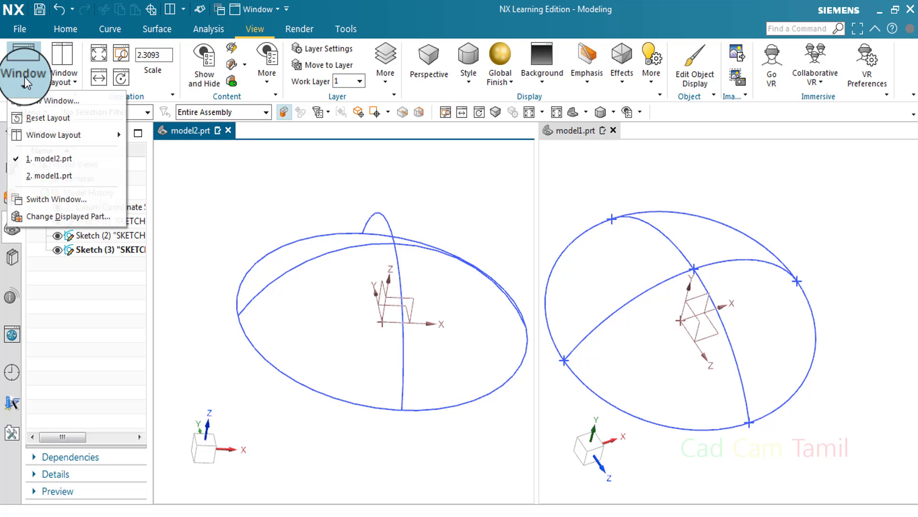
{"action": "left_click", "coordinate": [45, 101]}
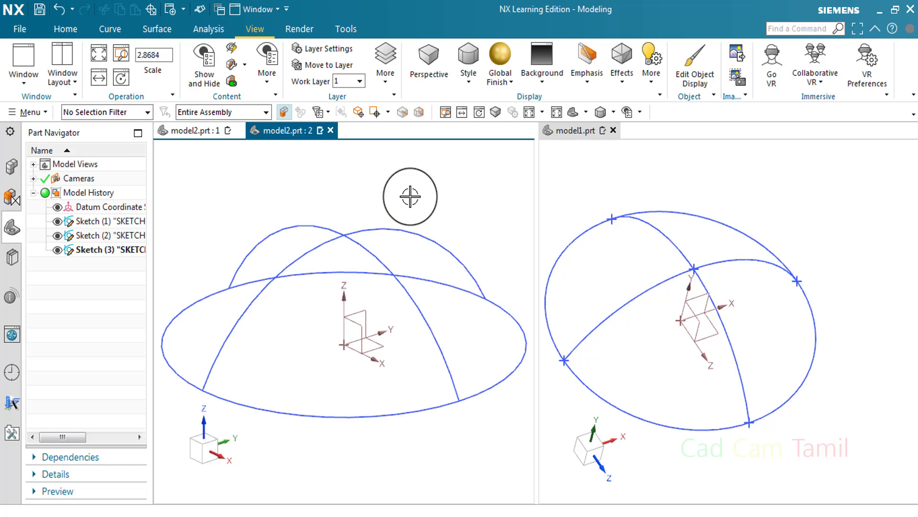
{"action": "left_click", "coordinate": [67, 89]}
{"action": "left_click", "coordinate": [57, 102]}
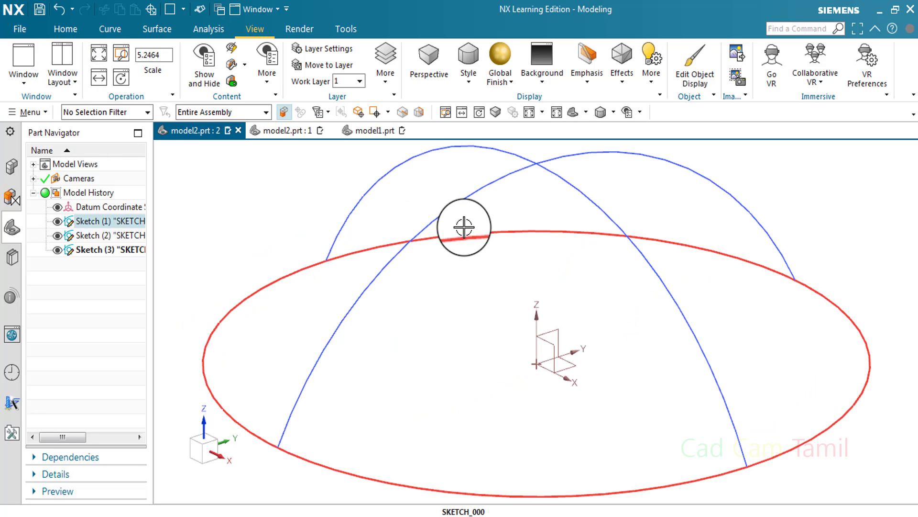
{"action": "scroll", "coordinate": [461, 227], "scroll_direction": "down", "scroll_amount": 3}
{"action": "scroll", "coordinate": [519, 179], "scroll_direction": "up", "scroll_amount": 1}
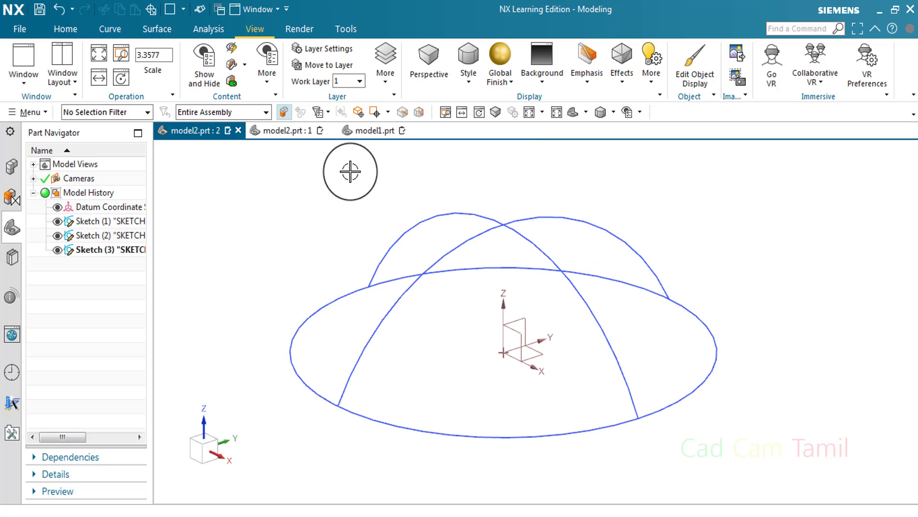
{"action": "left_click", "coordinate": [378, 133]}
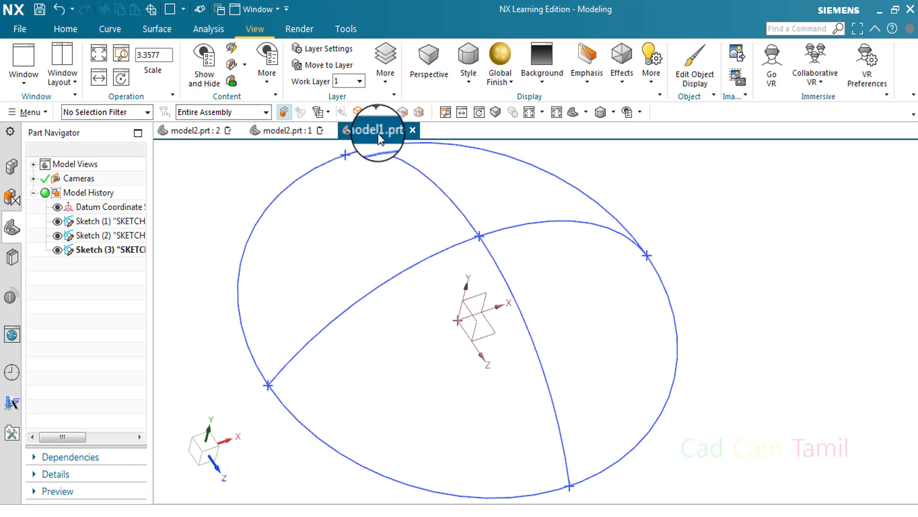
{"action": "left_click", "coordinate": [306, 132]}
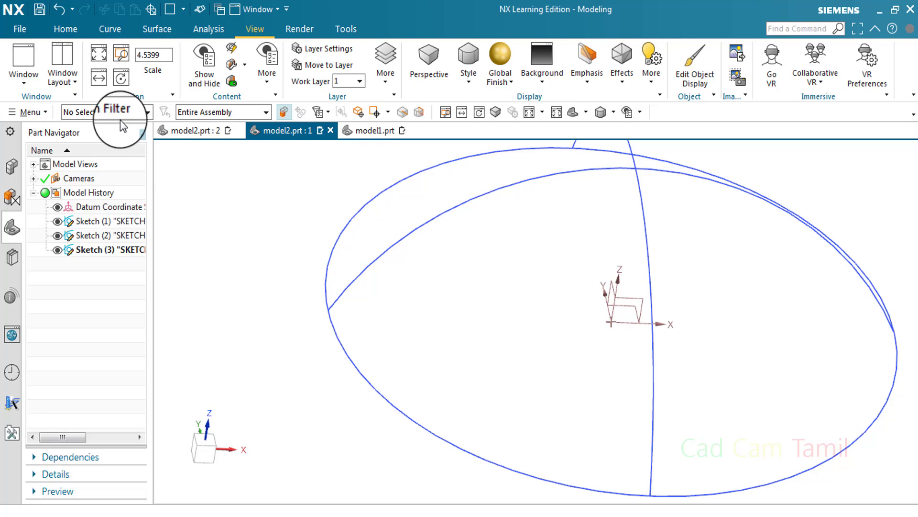
Step: Tile model2 and model1 side by side and orbit model1 in the right view
{"action": "left_click", "coordinate": [71, 58]}
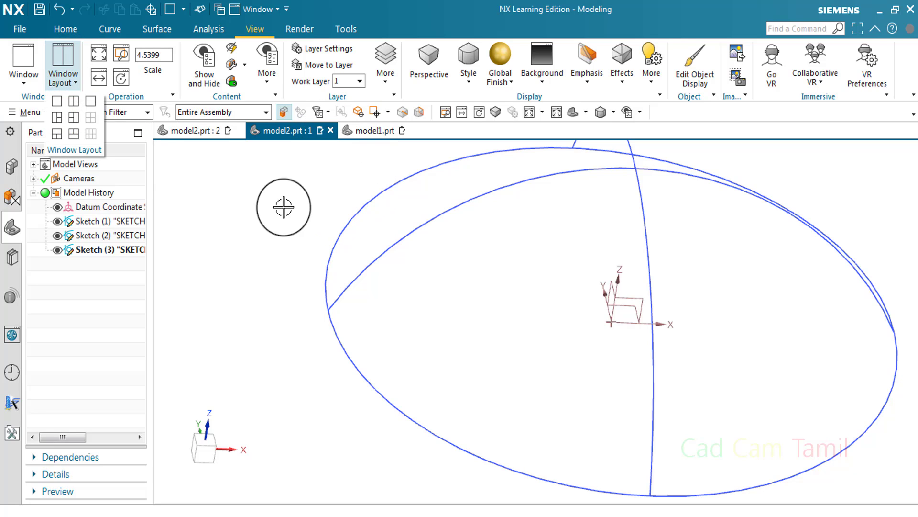
{"action": "left_click", "coordinate": [73, 106]}
{"action": "scroll", "coordinate": [383, 234], "scroll_direction": "down", "scroll_amount": 3}
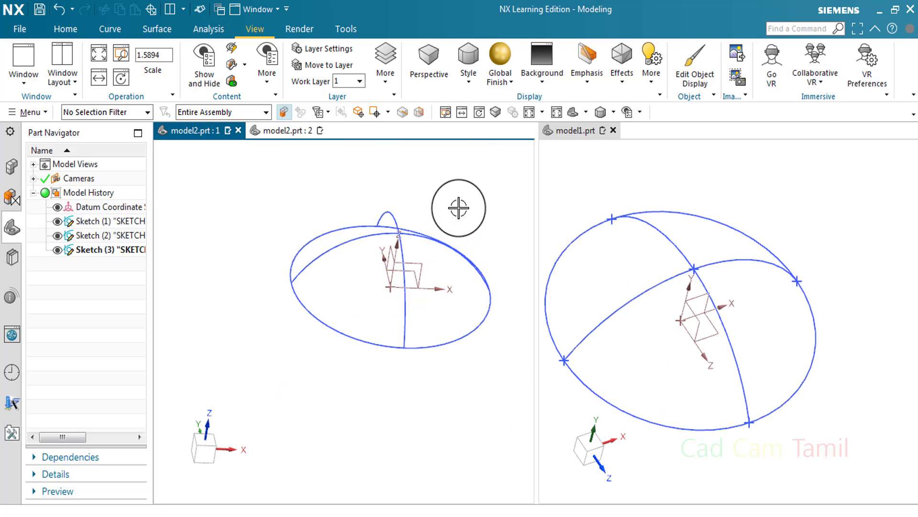
{"action": "scroll", "coordinate": [461, 207], "scroll_direction": "down", "scroll_amount": 2}
{"action": "scroll", "coordinate": [356, 197], "scroll_direction": "up", "scroll_amount": 1}
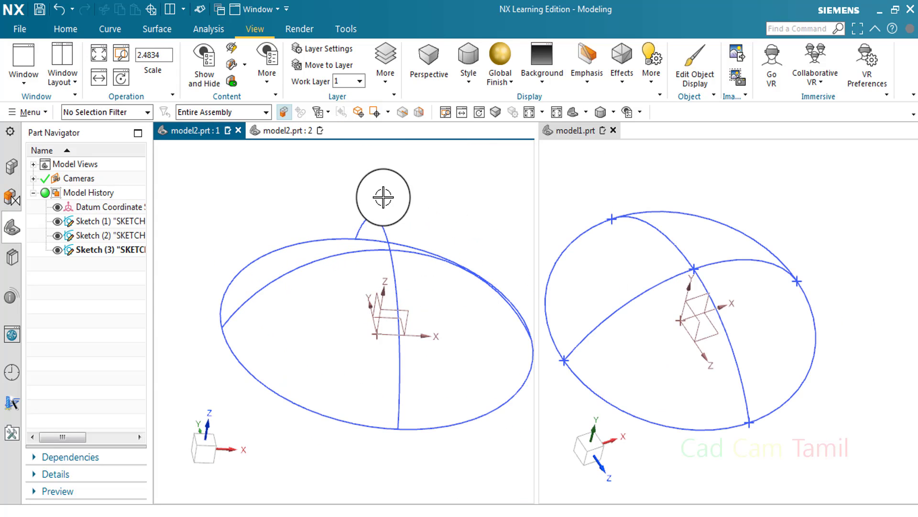
{"action": "scroll", "coordinate": [615, 215], "scroll_direction": "up", "scroll_amount": 1}
{"action": "scroll", "coordinate": [478, 197], "scroll_direction": "down", "scroll_amount": 1}
{"action": "scroll", "coordinate": [472, 251], "scroll_direction": "up", "scroll_amount": 1}
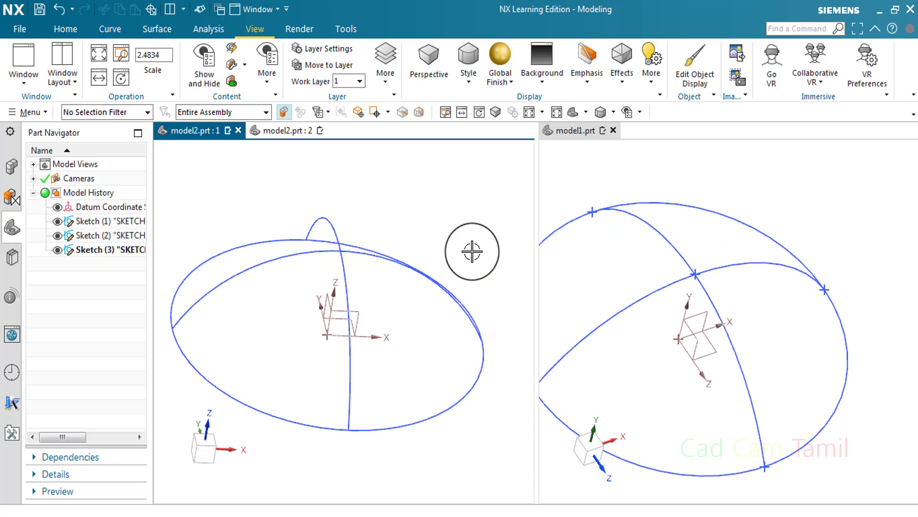
{"action": "scroll", "coordinate": [472, 251], "scroll_direction": "down", "scroll_amount": 1}
{"action": "scroll", "coordinate": [662, 278], "scroll_direction": "down", "scroll_amount": 1}
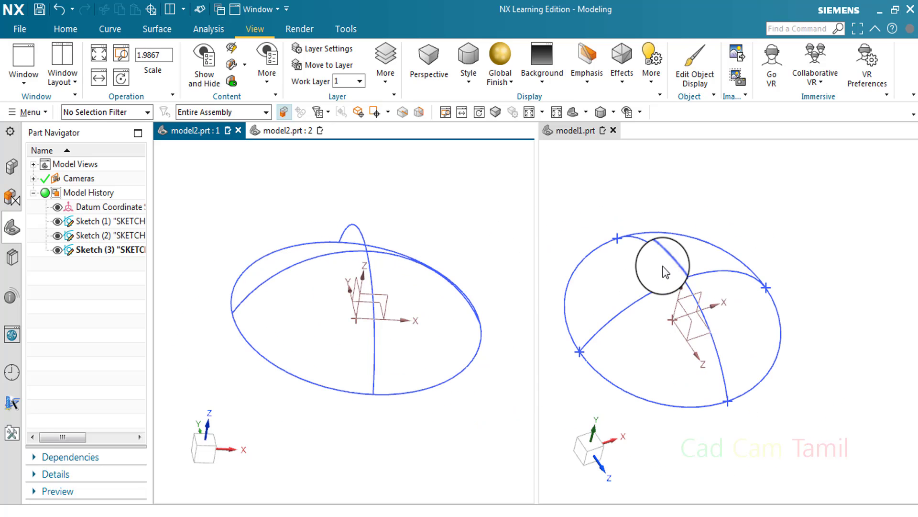
{"action": "mouse_move", "coordinate": [651, 262]}
{"action": "middle_mouse_down"}
{"action": "mouse_move", "coordinate": [662, 261]}
{"action": "mouse_move", "coordinate": [654, 255]}
{"action": "middle_mouse_up"}
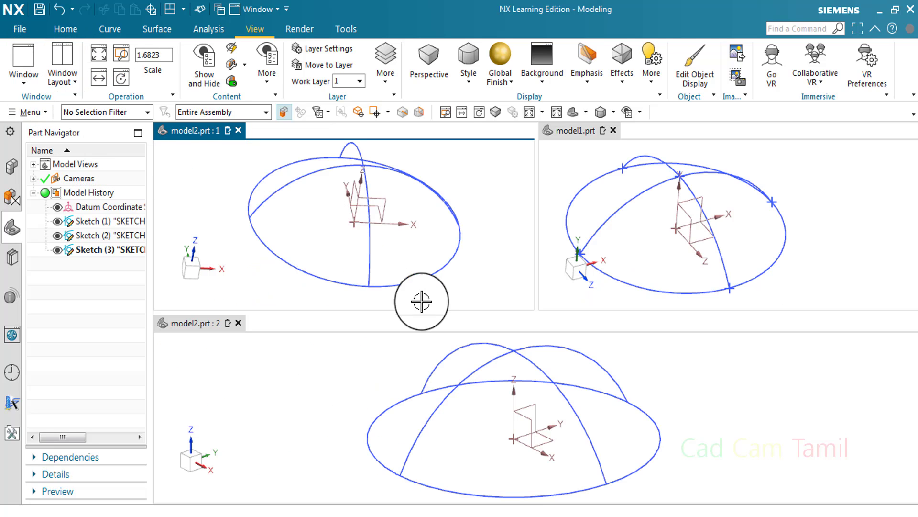
Step: Try a stacked layout with model2 above model1, then return to side-by-side windows
{"action": "scroll", "coordinate": [499, 283], "scroll_direction": "up", "scroll_amount": 1}
{"action": "scroll", "coordinate": [499, 283], "scroll_direction": "down", "scroll_amount": 2}
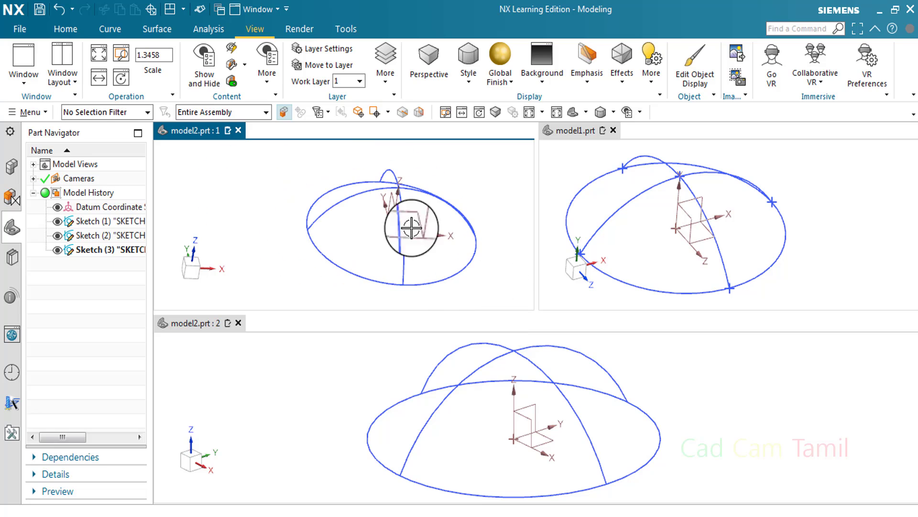
{"action": "left_click", "coordinate": [63, 76]}
{"action": "left_click", "coordinate": [78, 123]}
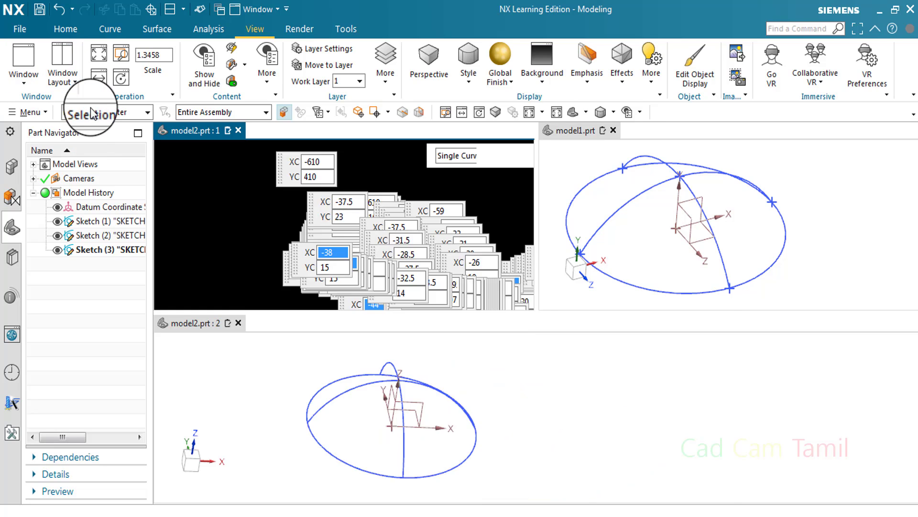
{"action": "scroll", "coordinate": [481, 272], "scroll_direction": "down", "scroll_amount": 1}
{"action": "scroll", "coordinate": [481, 271], "scroll_direction": "down", "scroll_amount": 1}
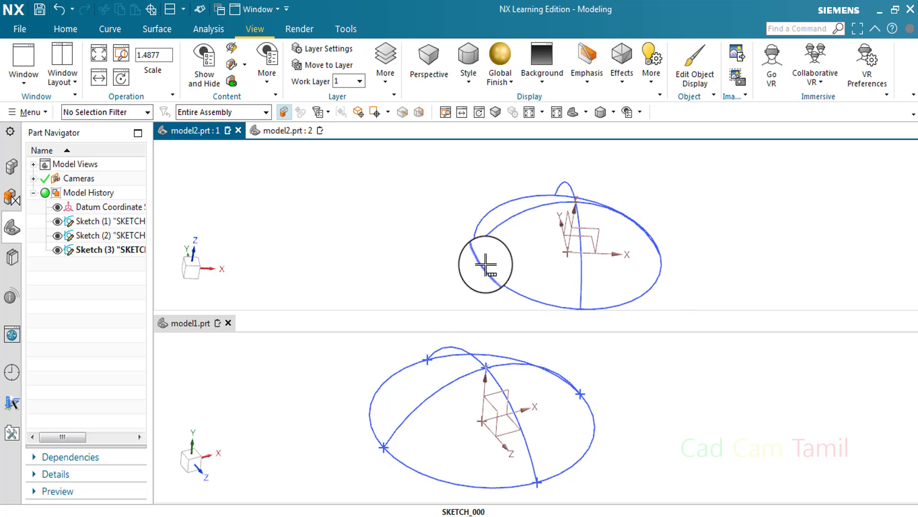
{"action": "scroll", "coordinate": [428, 378], "scroll_direction": "up", "scroll_amount": 1}
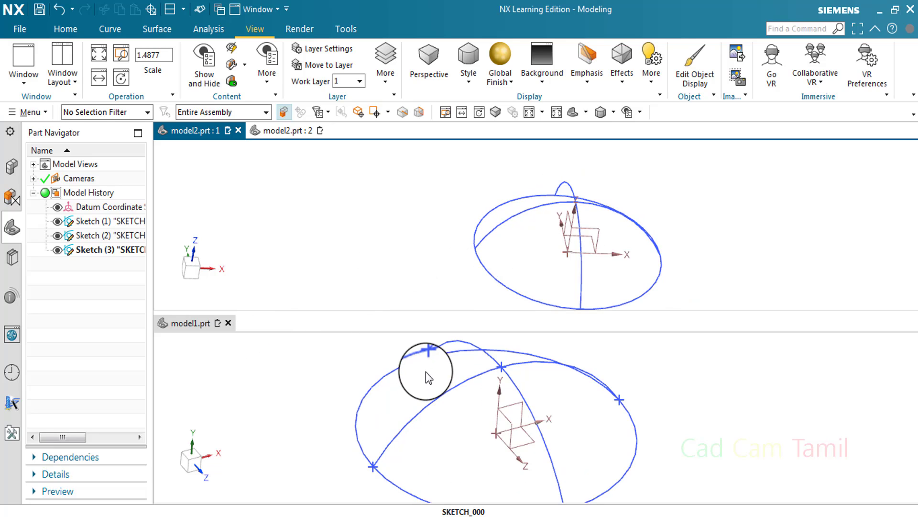
{"action": "left_click", "coordinate": [64, 76]}
{"action": "left_click", "coordinate": [71, 114]}
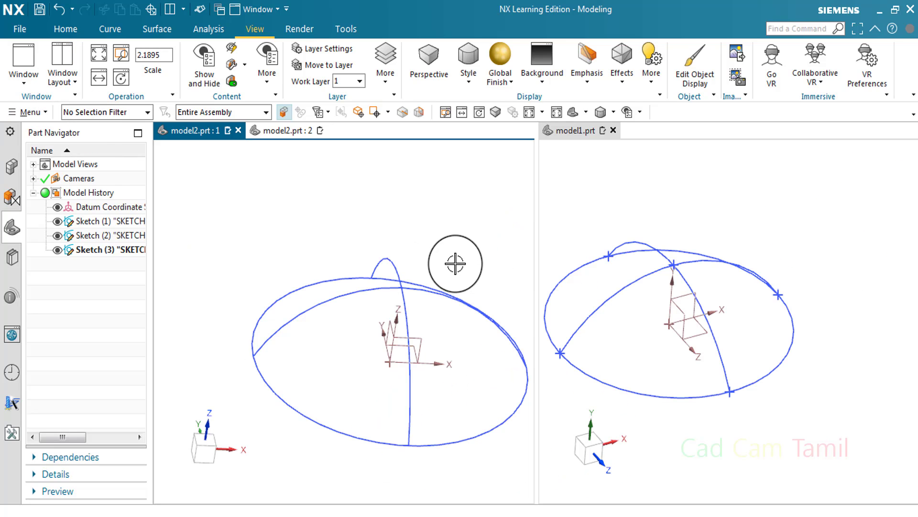
Step: Orbit model2's dome wireframe in the left view until its Z axis points up
{"action": "scroll", "coordinate": [459, 272], "scroll_direction": "up", "scroll_amount": 1}
{"action": "scroll", "coordinate": [461, 282], "scroll_direction": "up", "scroll_amount": 1}
{"action": "scroll", "coordinate": [459, 285], "scroll_direction": "down", "scroll_amount": 2}
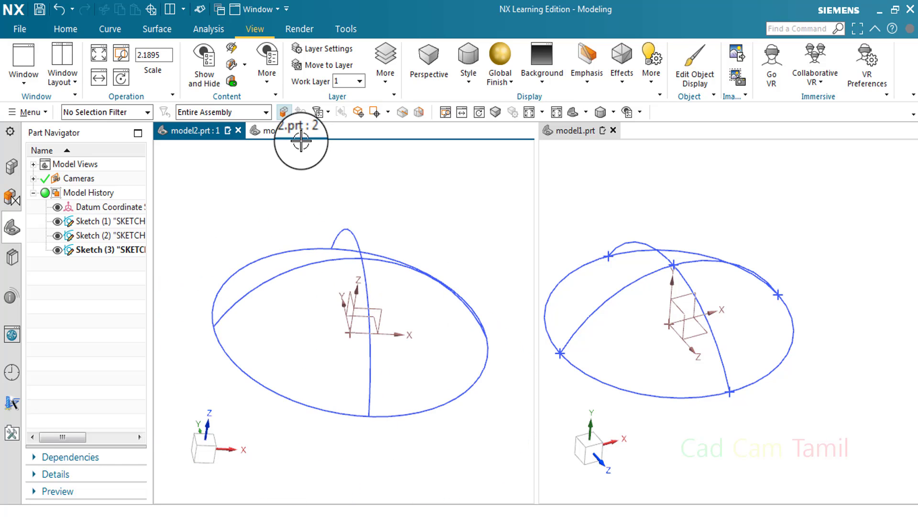
{"action": "middle_click_drag", "start_coordinate": [416, 369], "coordinate": [697, 202]}
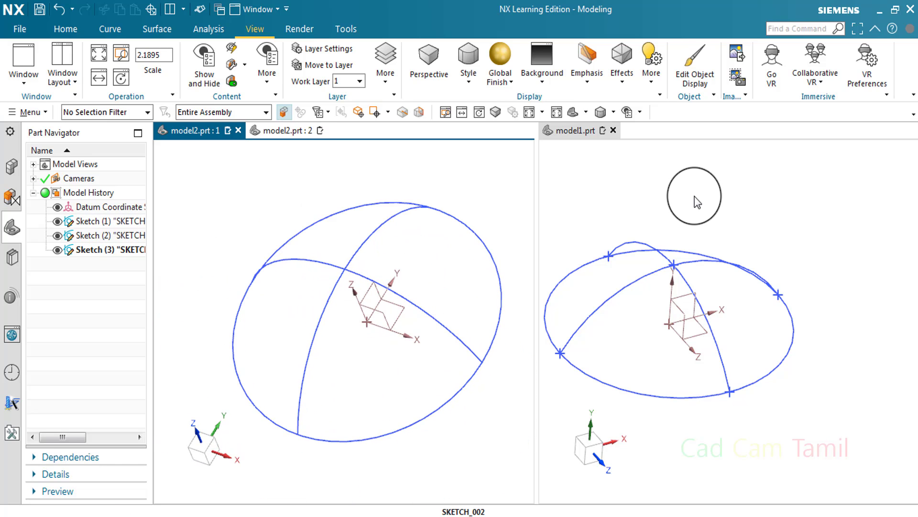
{"action": "scroll", "coordinate": [701, 201], "scroll_direction": "down", "scroll_amount": 2}
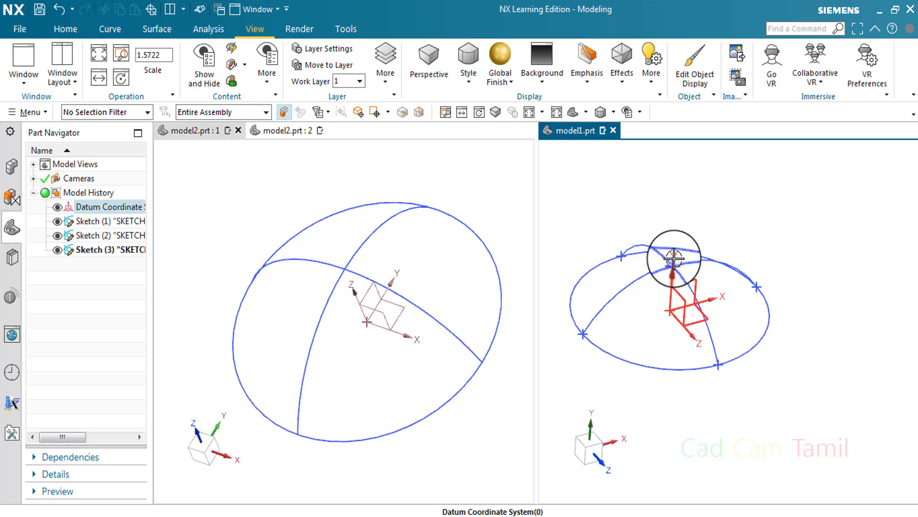
{"action": "scroll", "coordinate": [614, 270], "scroll_direction": "up", "scroll_amount": 1}
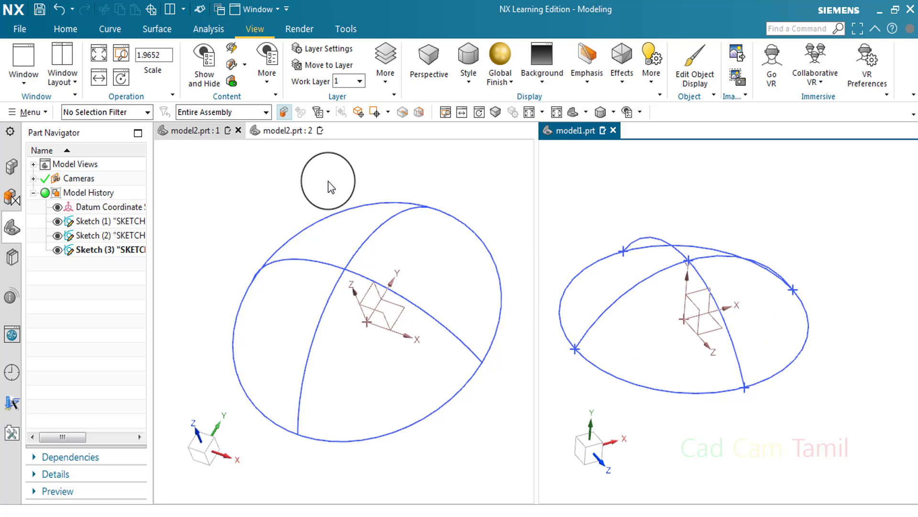
{"action": "mouse_move", "coordinate": [442, 271]}
{"action": "middle_mouse_down"}
{"action": "mouse_move", "coordinate": [519, 251]}
{"action": "mouse_move", "coordinate": [455, 247]}
{"action": "middle_mouse_up"}
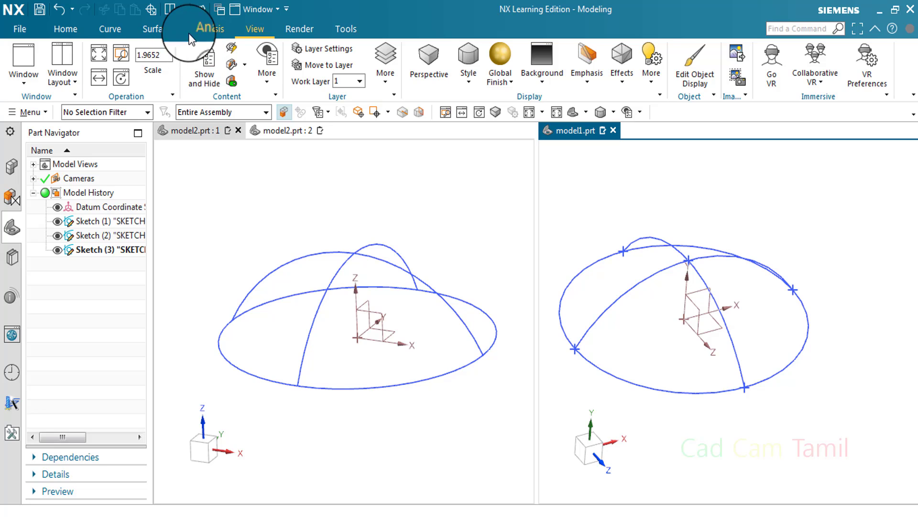
{"action": "left_click", "coordinate": [64, 34]}
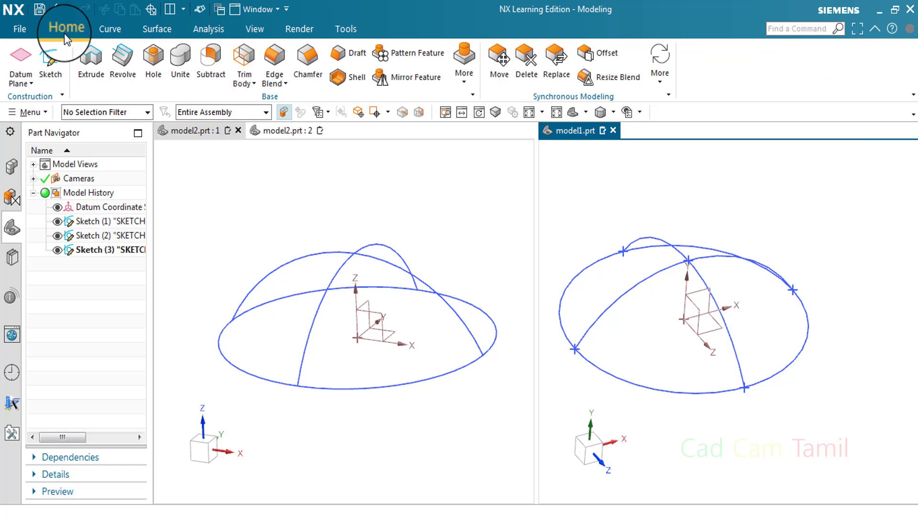
{"action": "left_click", "coordinate": [156, 30]}
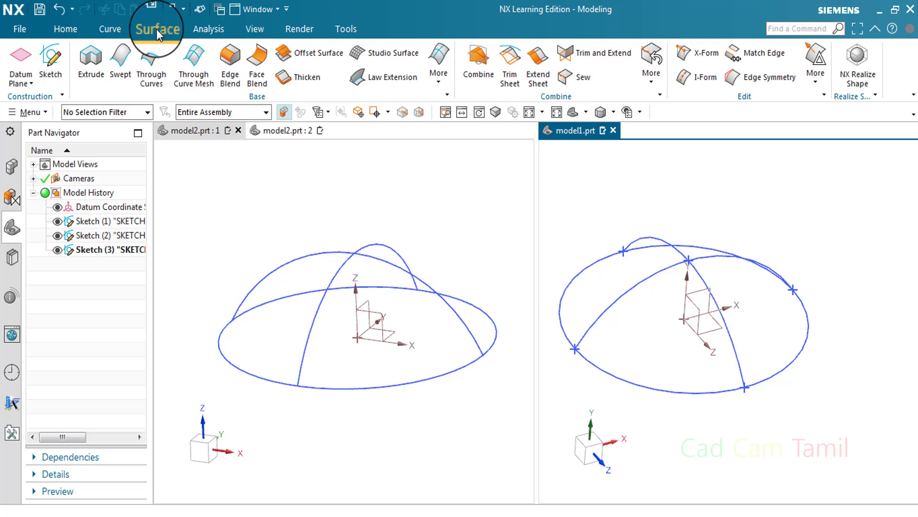
{"action": "left_click", "coordinate": [189, 67]}
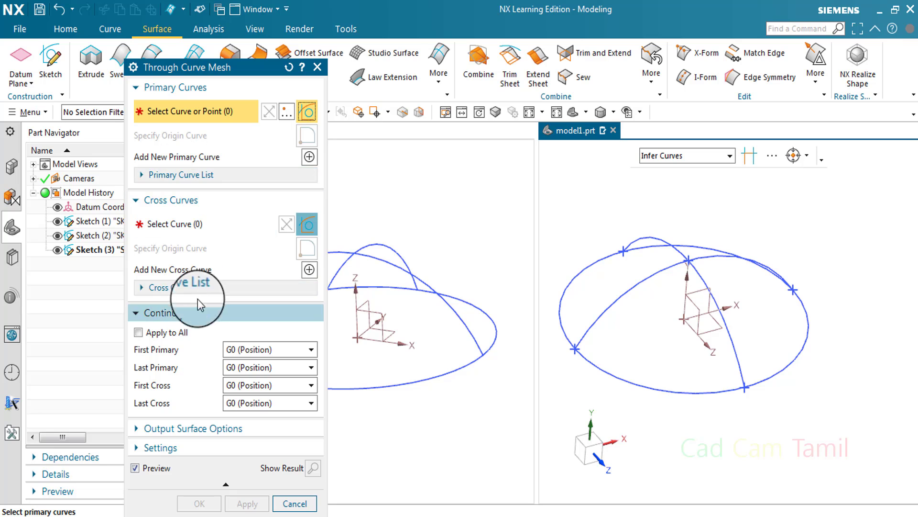
{"action": "left_click", "coordinate": [188, 313]}
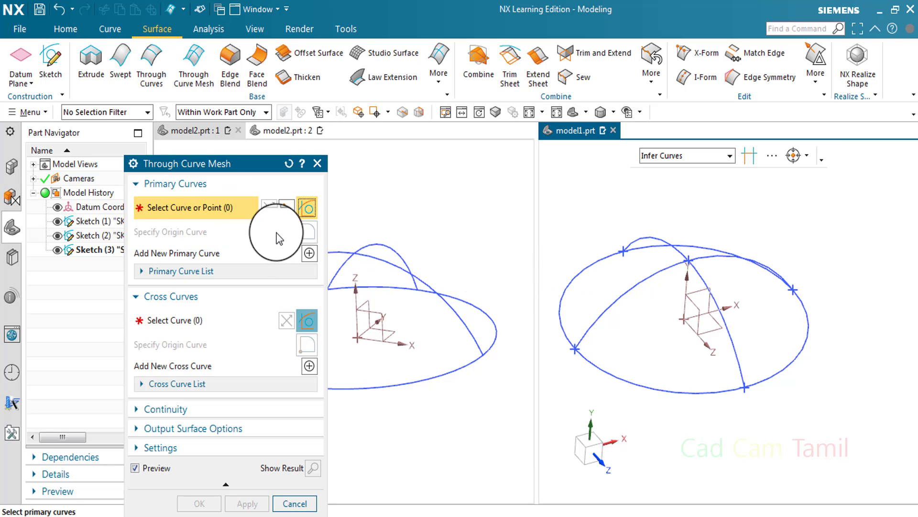
{"action": "scroll", "coordinate": [559, 254], "scroll_direction": "down", "scroll_amount": 4}
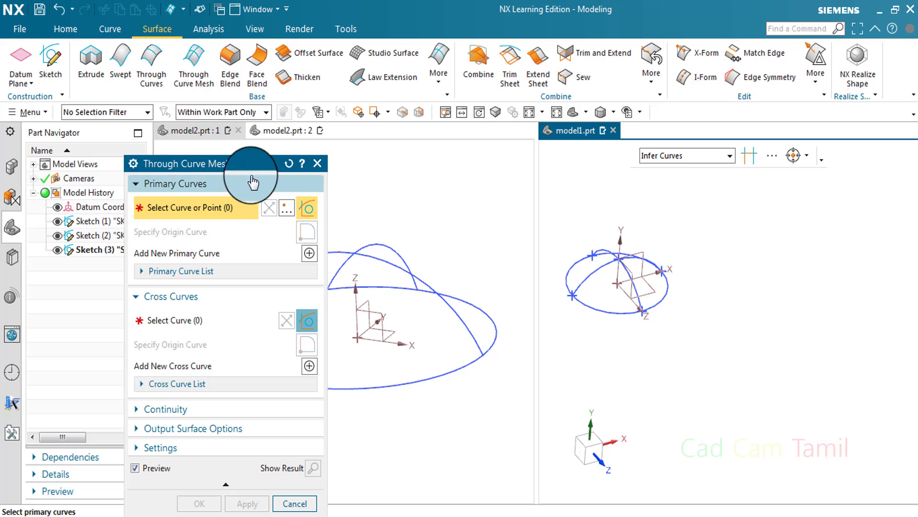
{"action": "left_click_drag", "start_coordinate": [239, 164], "coordinate": [164, 149]}
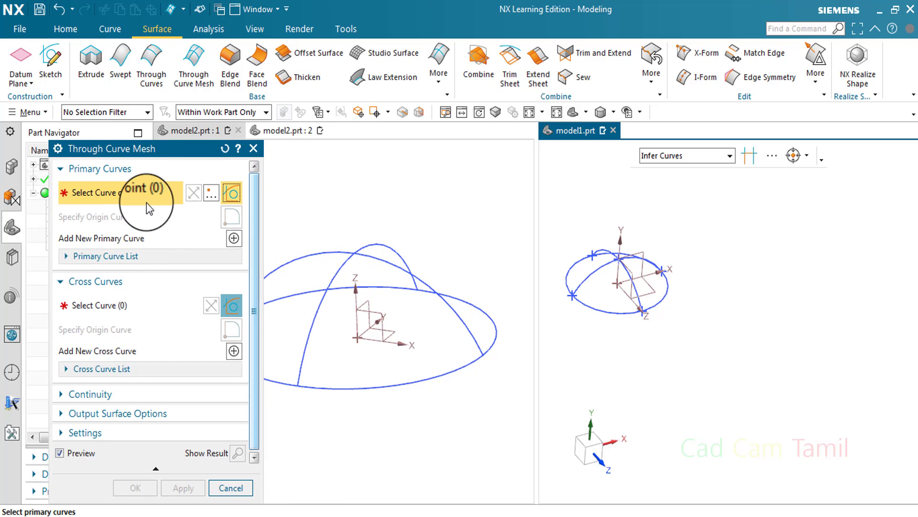
{"action": "key", "text": "Escape"}
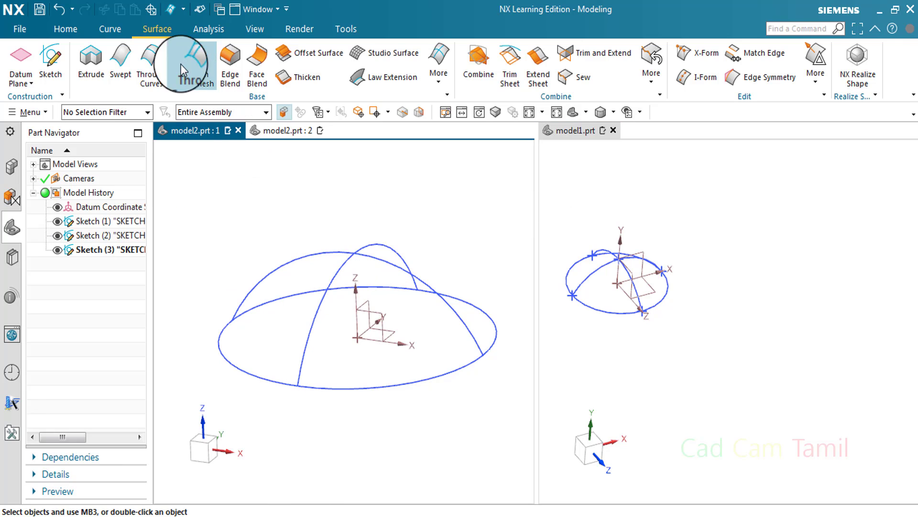
{"action": "left_click", "coordinate": [197, 62]}
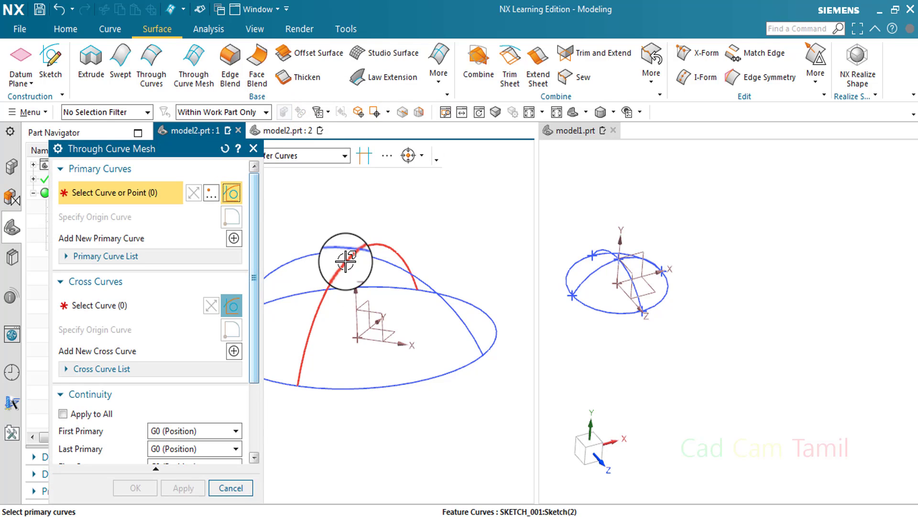
{"action": "middle_click_drag", "start_coordinate": [344, 250], "coordinate": [328, 246], "text": "shift"}
{"action": "left_click_drag", "start_coordinate": [196, 163], "coordinate": [161, 162]}
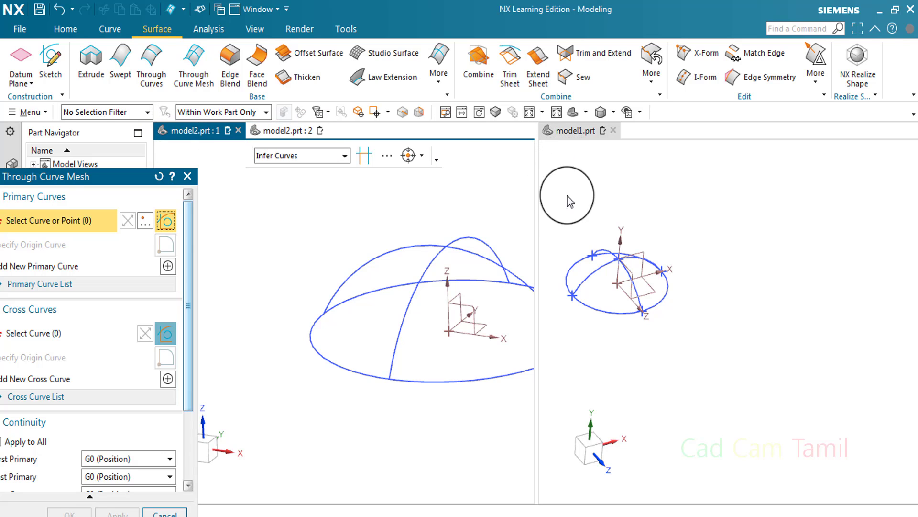
{"action": "middle_click_drag", "start_coordinate": [375, 297], "coordinate": [359, 266]}
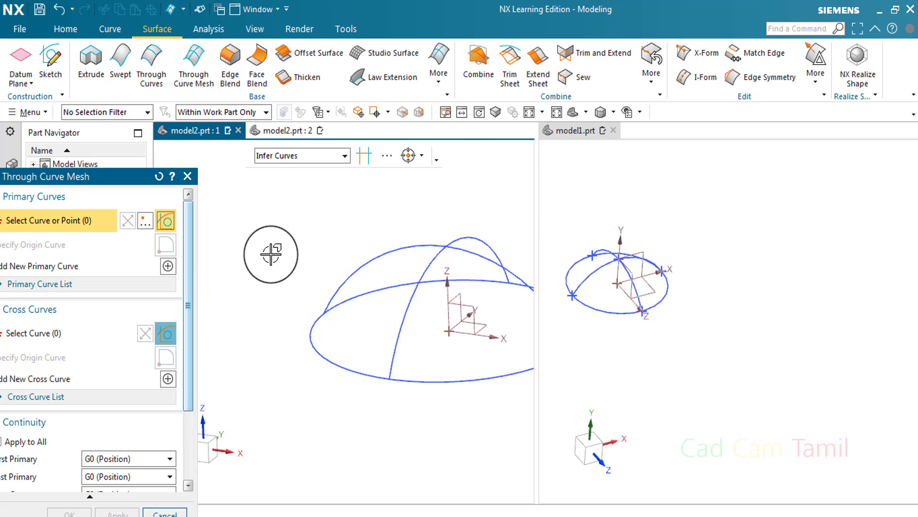
{"action": "left_click", "coordinate": [363, 271]}
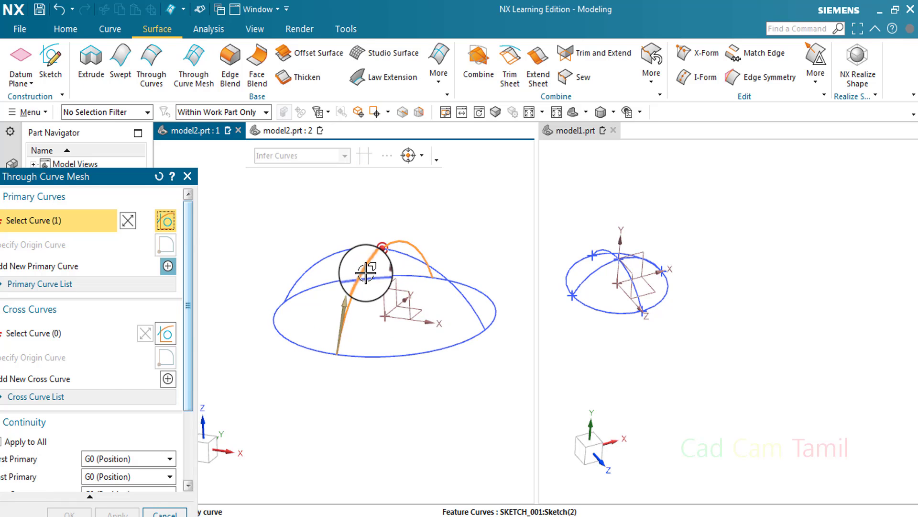
{"action": "left_click_drag", "start_coordinate": [153, 176], "coordinate": [171, 67]}
{"action": "left_click", "coordinate": [165, 70]}
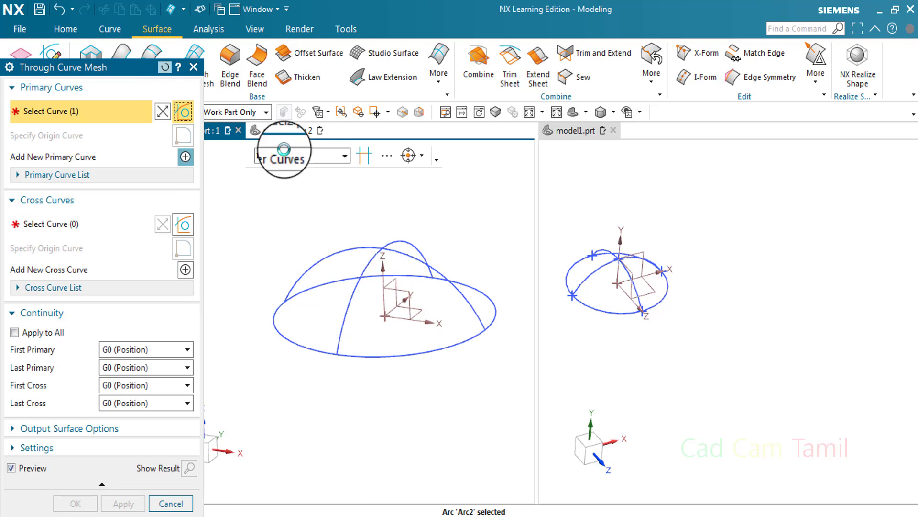
{"action": "left_click", "coordinate": [328, 157]}
{"action": "left_click", "coordinate": [325, 175]}
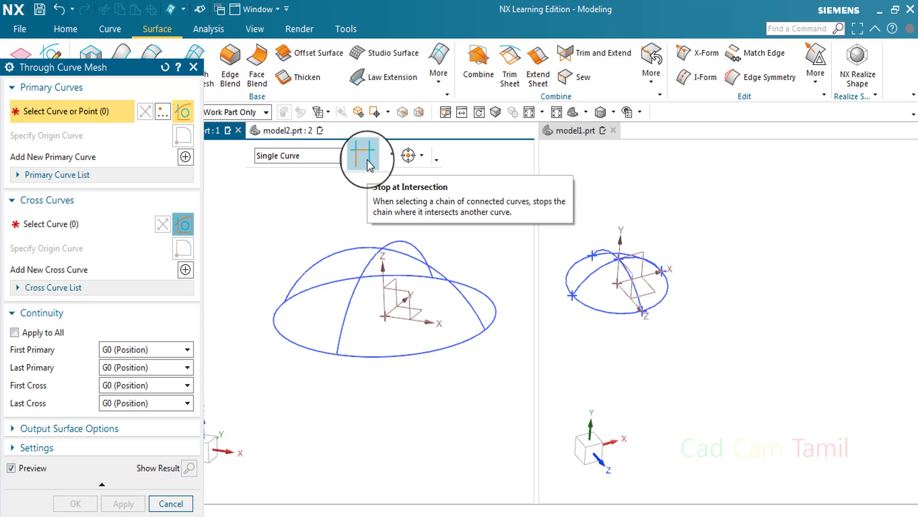
{"action": "left_click", "coordinate": [289, 157]}
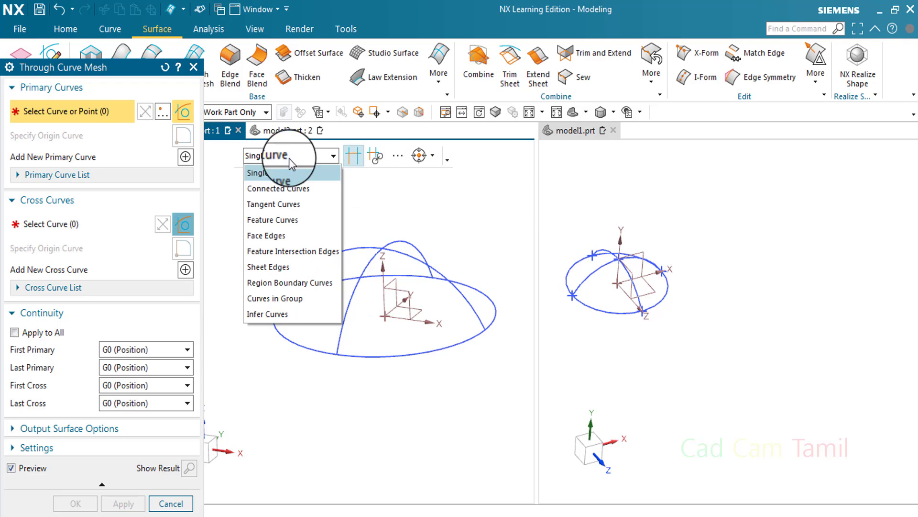
{"action": "left_click", "coordinate": [292, 313]}
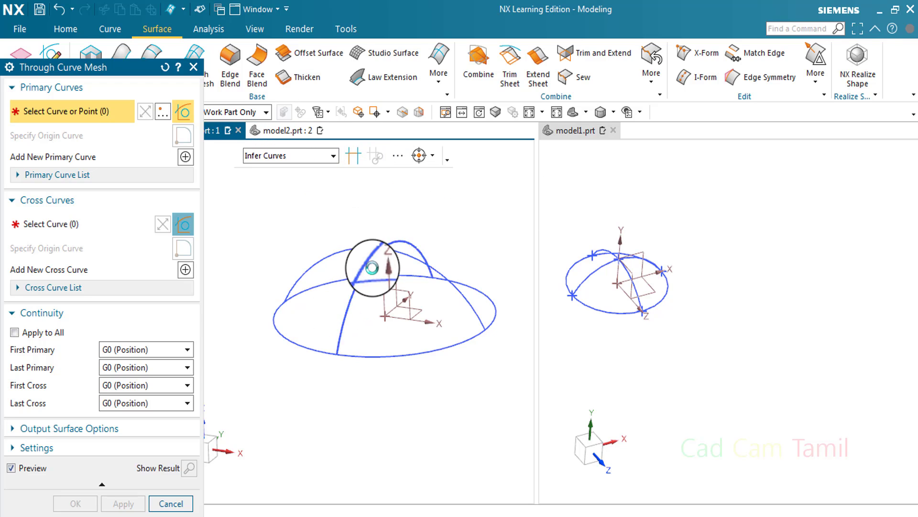
{"action": "left_click", "coordinate": [388, 245]}
{"action": "scroll", "coordinate": [379, 262], "scroll_direction": "up", "scroll_amount": 3}
{"action": "scroll", "coordinate": [382, 247], "scroll_direction": "down", "scroll_amount": 2}
{"action": "scroll", "coordinate": [382, 247], "scroll_direction": "up", "scroll_amount": 3}
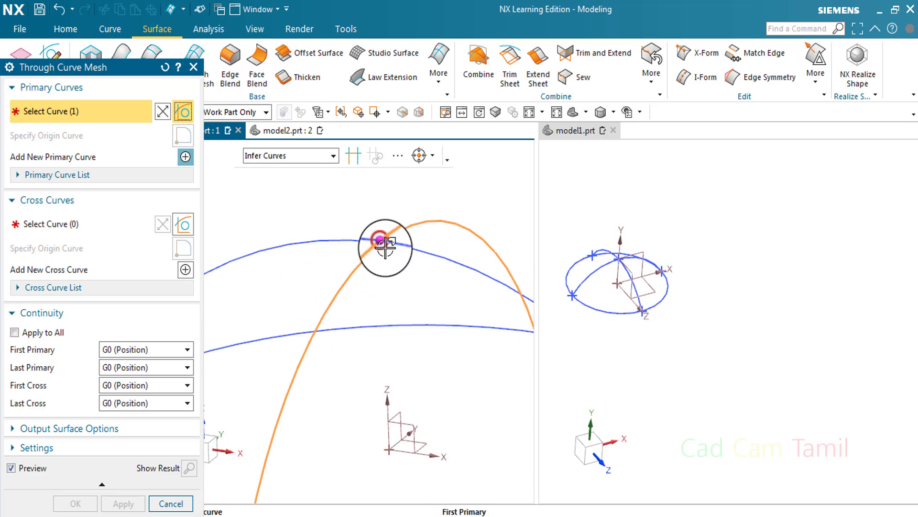
{"action": "scroll", "coordinate": [370, 239], "scroll_direction": "up", "scroll_amount": 1}
{"action": "scroll", "coordinate": [379, 240], "scroll_direction": "down", "scroll_amount": 5}
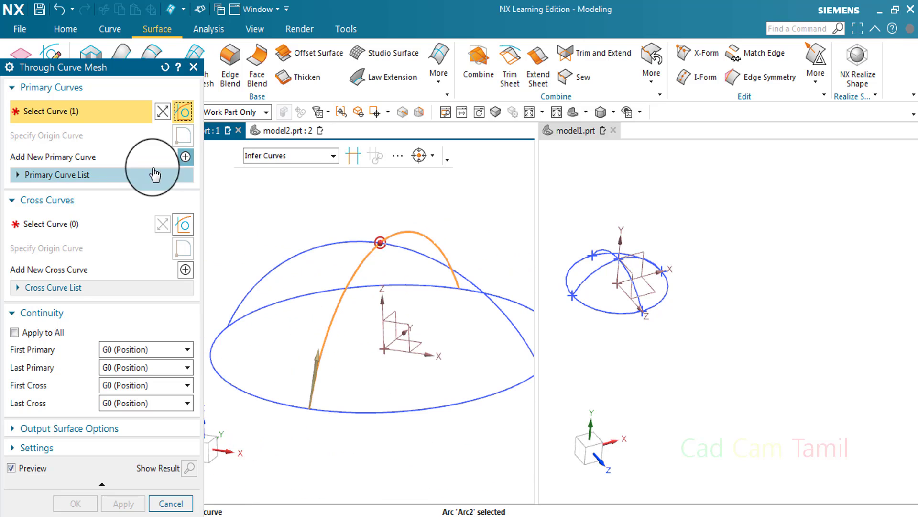
{"action": "left_click", "coordinate": [185, 157]}
{"action": "left_click", "coordinate": [491, 396]}
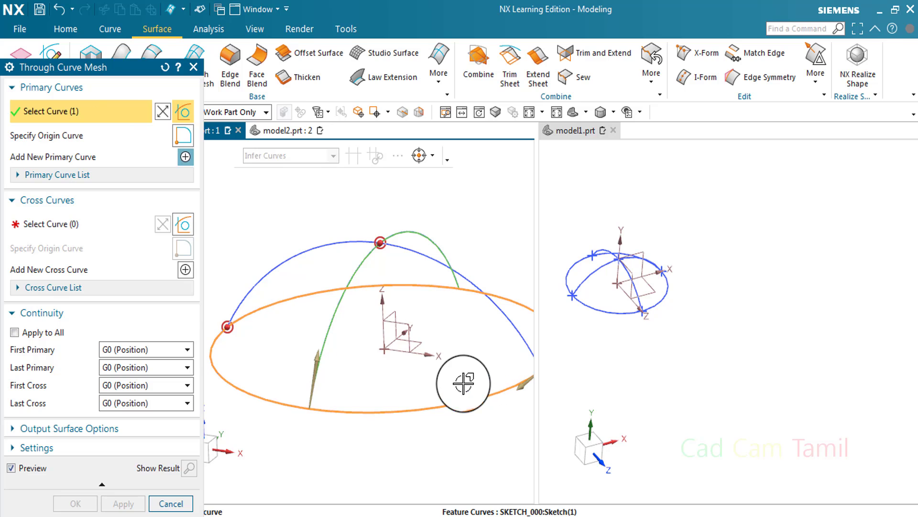
{"action": "left_click", "coordinate": [191, 67]}
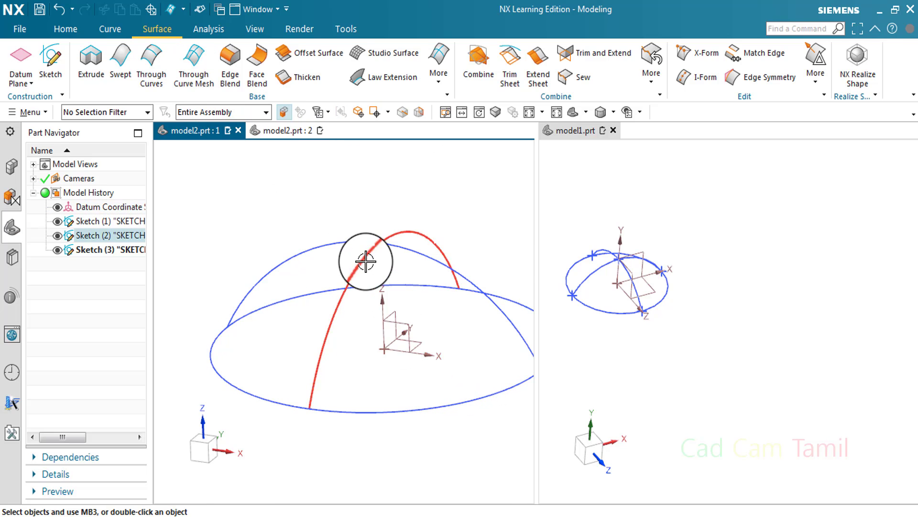
{"action": "middle_click_drag", "start_coordinate": [365, 261], "coordinate": [335, 210]}
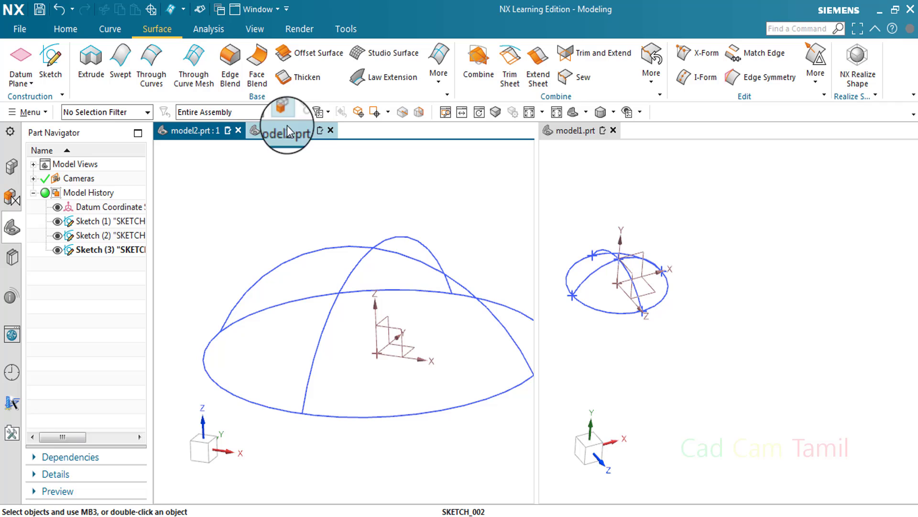
Step: Restart Through Curve Mesh with Single Curve and Stop at Intersection, picking Arc2 as first primary
{"action": "left_click", "coordinate": [201, 64]}
{"action": "left_click", "coordinate": [298, 157]}
{"action": "left_click", "coordinate": [300, 170]}
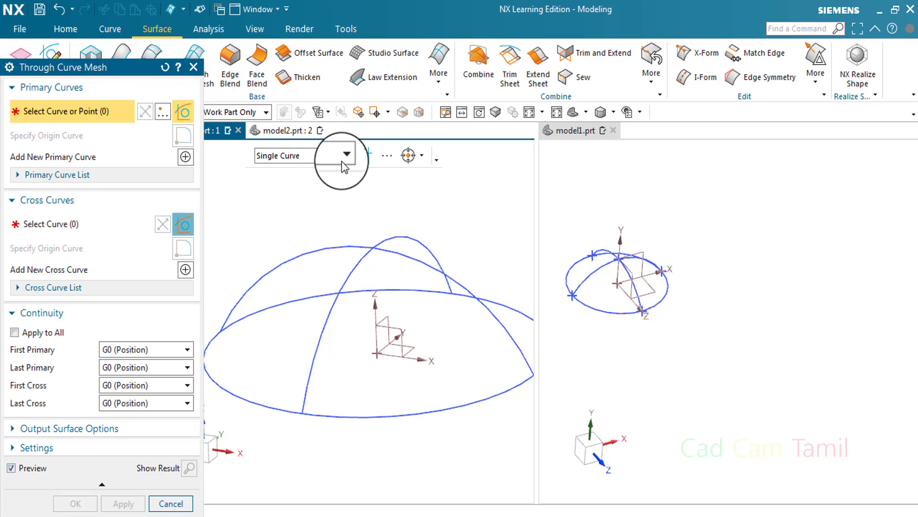
{"action": "left_click", "coordinate": [361, 158]}
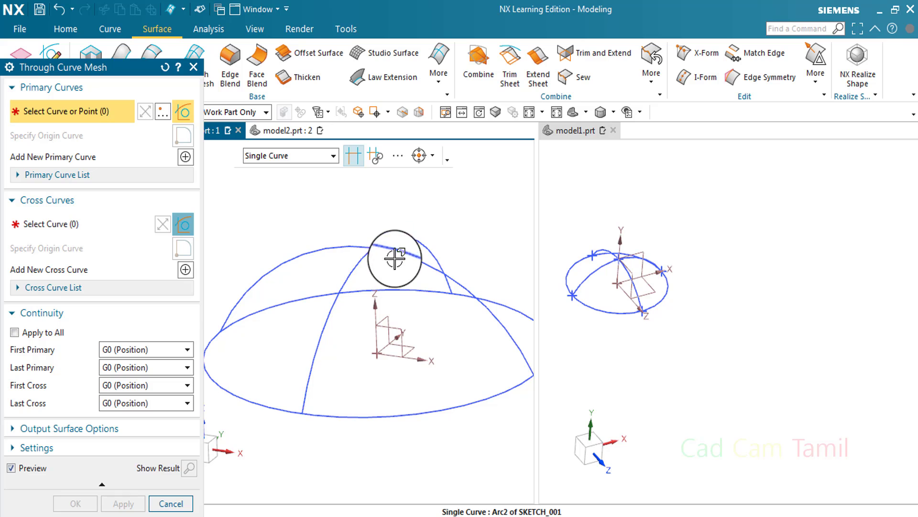
{"action": "left_click", "coordinate": [372, 250]}
{"action": "scroll", "coordinate": [373, 259], "scroll_direction": "up", "scroll_amount": 2}
{"action": "scroll", "coordinate": [369, 230], "scroll_direction": "up", "scroll_amount": 2}
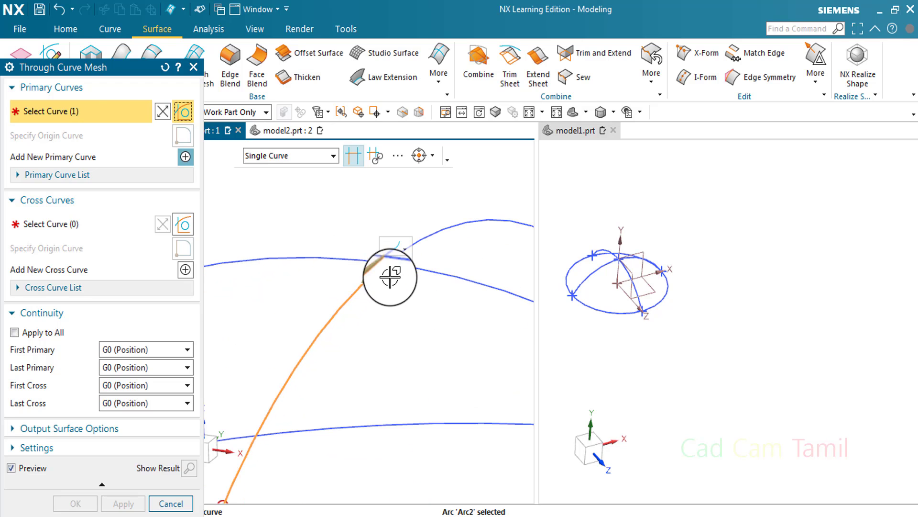
{"action": "scroll", "coordinate": [332, 268], "scroll_direction": "down", "scroll_amount": 2}
{"action": "scroll", "coordinate": [332, 263], "scroll_direction": "down", "scroll_amount": 2}
{"action": "left_click", "coordinate": [192, 158]}
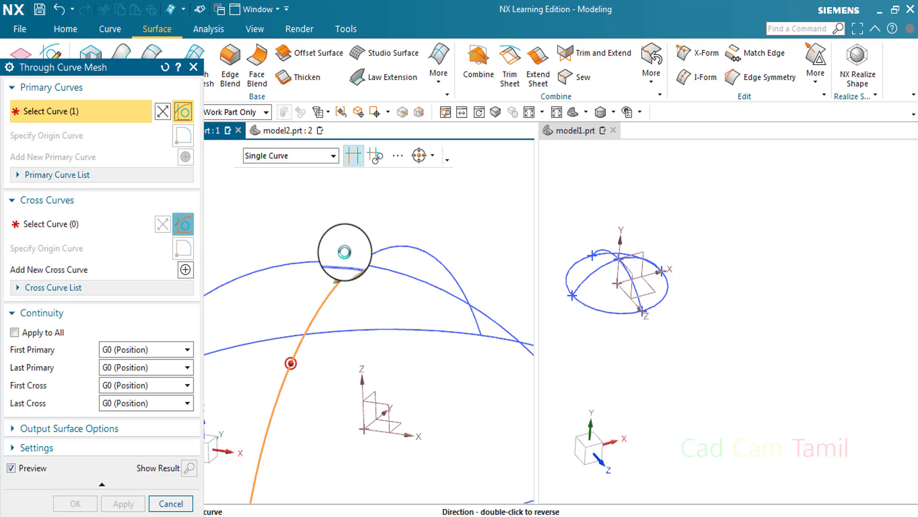
Step: Add Arc3 as primary and the bottom ellipse as cross curve, then cancel and orbit model1
{"action": "left_click", "coordinate": [399, 270]}
{"action": "scroll", "coordinate": [390, 237], "scroll_direction": "down", "scroll_amount": 1}
{"action": "scroll", "coordinate": [390, 237], "scroll_direction": "down", "scroll_amount": 3}
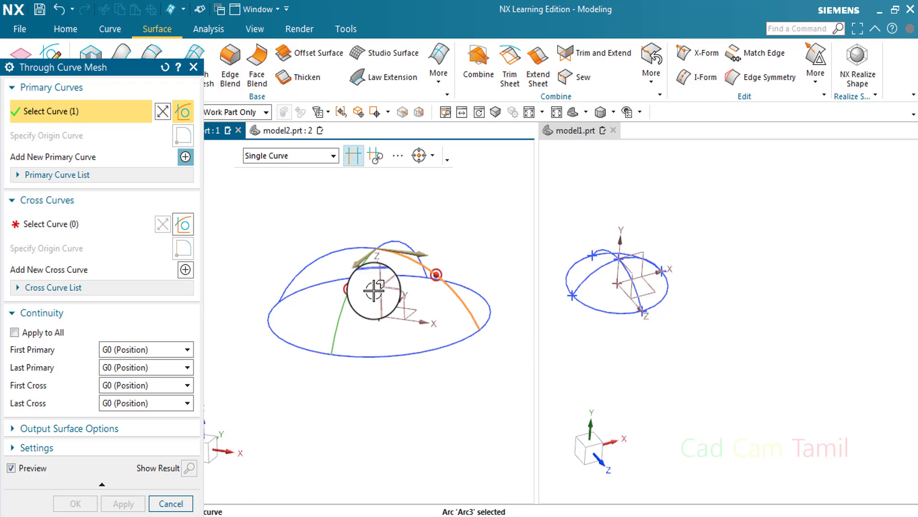
{"action": "left_click", "coordinate": [82, 231]}
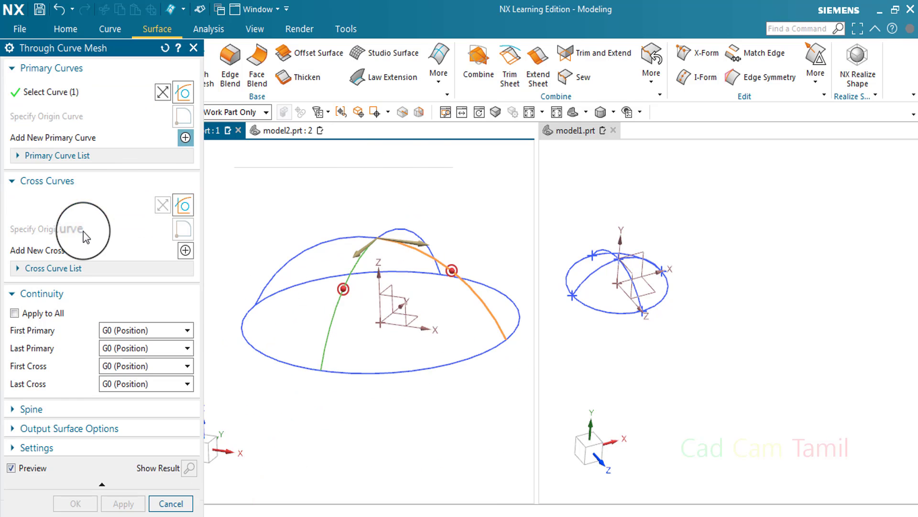
{"action": "left_click", "coordinate": [414, 378]}
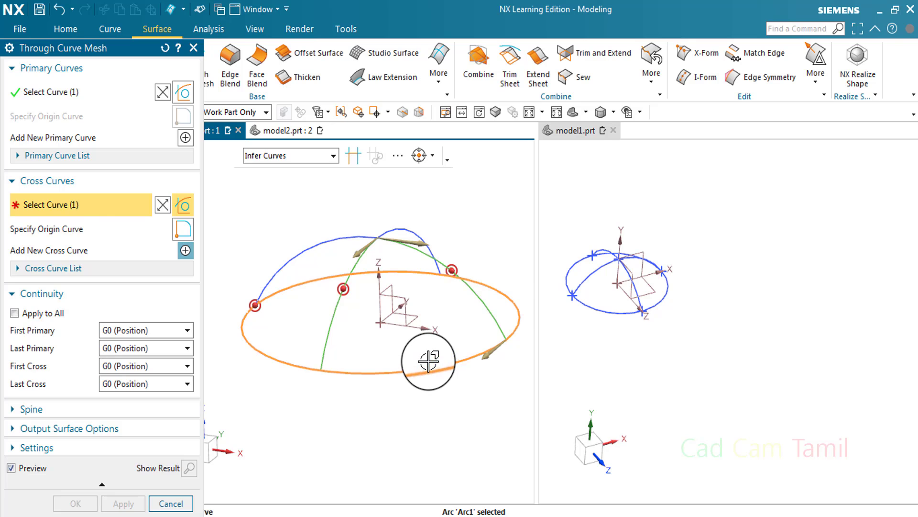
{"action": "key", "text": "Escape"}
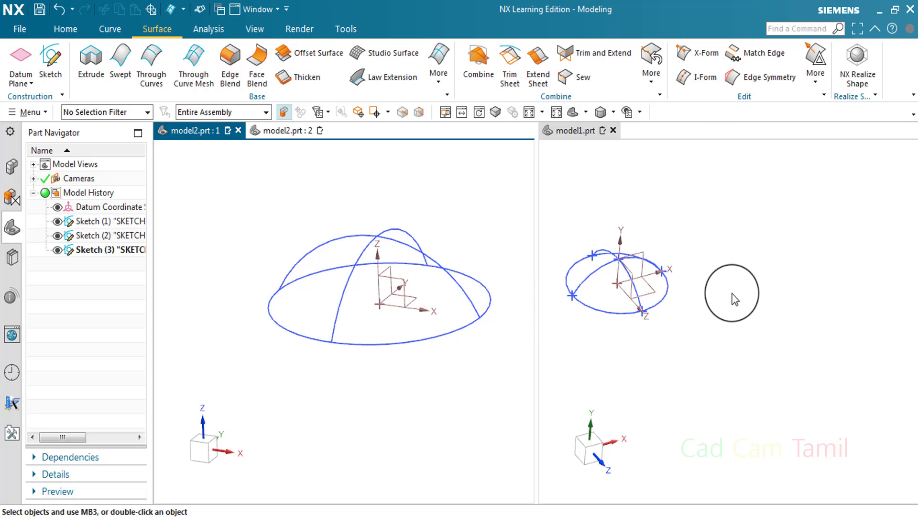
{"action": "mouse_move", "coordinate": [735, 299]}
{"action": "middle_mouse_down"}
{"action": "mouse_move", "coordinate": [589, 247]}
{"action": "mouse_move", "coordinate": [755, 279]}
{"action": "mouse_move", "coordinate": [600, 264]}
{"action": "middle_mouse_up"}
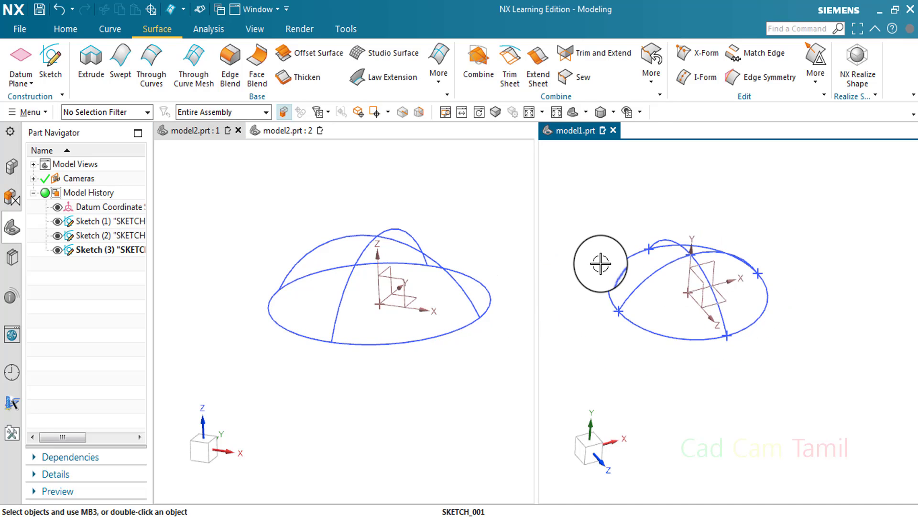
Step: Start Through Curve Mesh with Stop at Intersection, using the top point and lower arc as primaries
{"action": "left_click", "coordinate": [194, 61]}
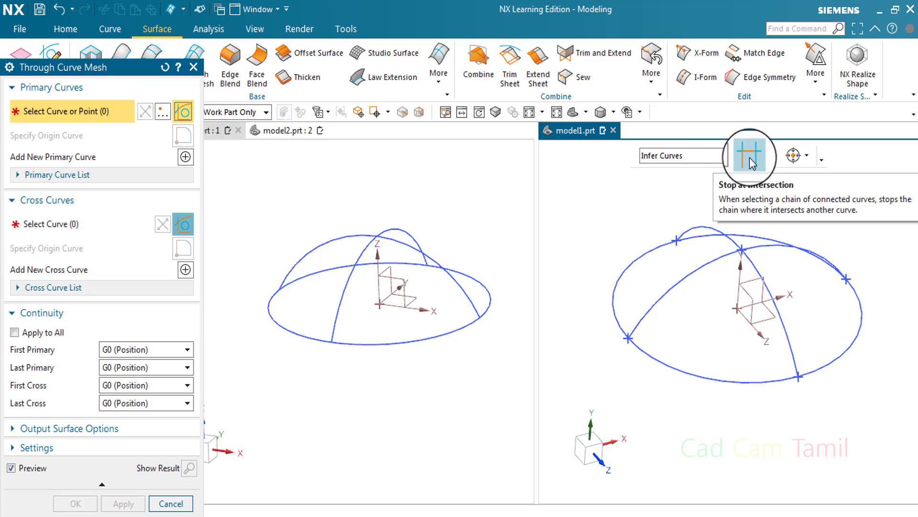
{"action": "left_click", "coordinate": [750, 158]}
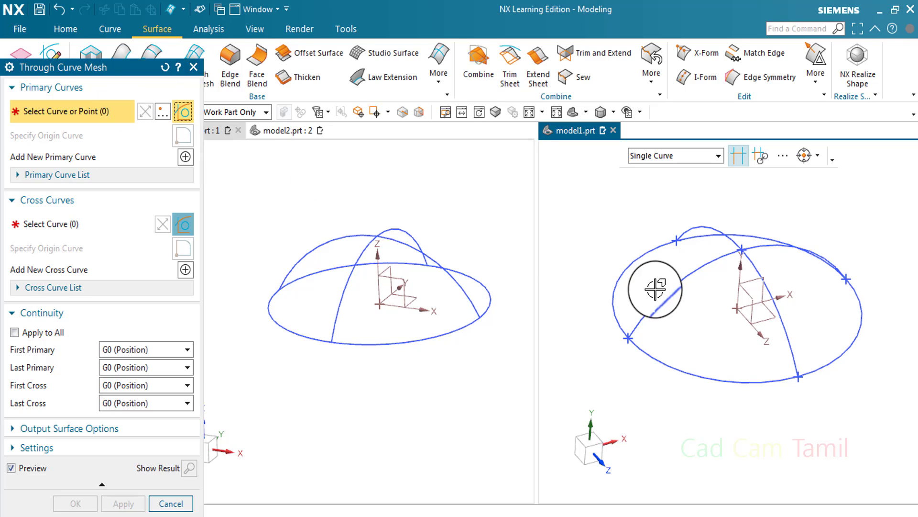
{"action": "left_click", "coordinate": [741, 250]}
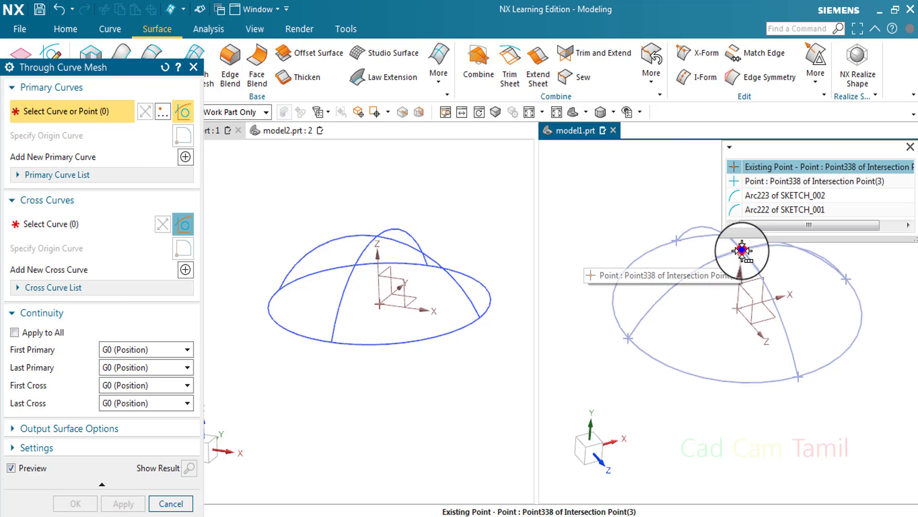
{"action": "left_click", "coordinate": [756, 171]}
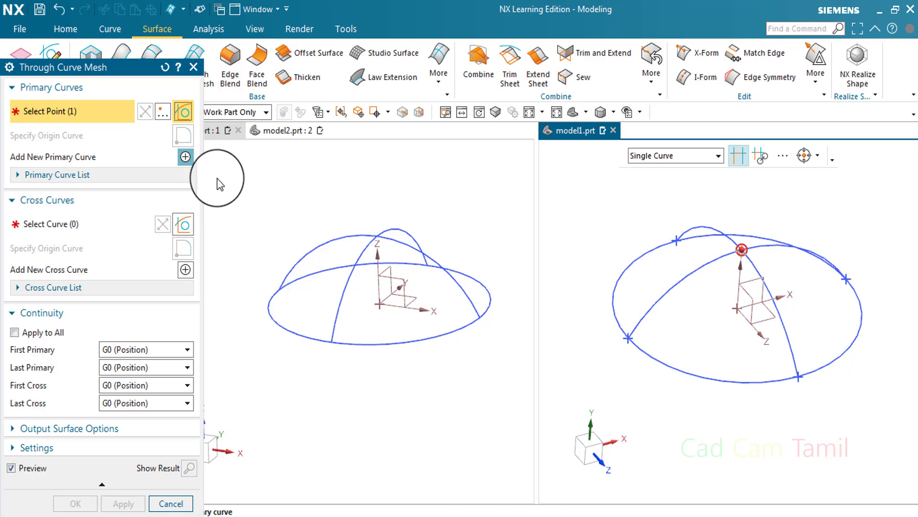
{"action": "left_click", "coordinate": [186, 157]}
{"action": "left_click", "coordinate": [720, 380]}
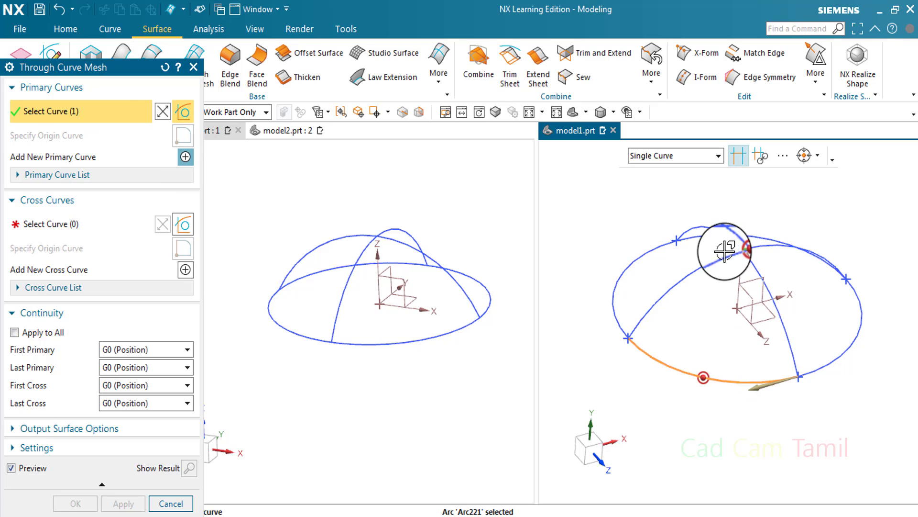
Step: Set the left and right arcs as cross curves, picking them as single curves
{"action": "left_click", "coordinate": [69, 228]}
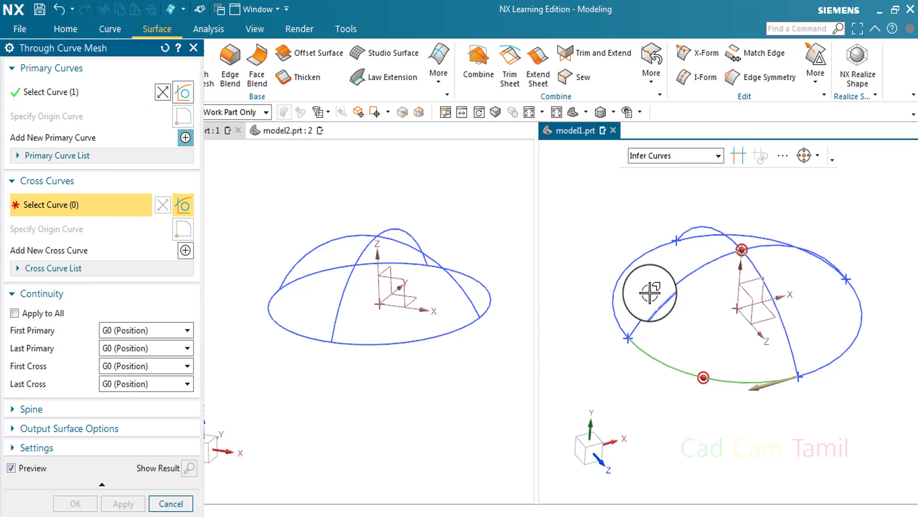
{"action": "left_click", "coordinate": [739, 157]}
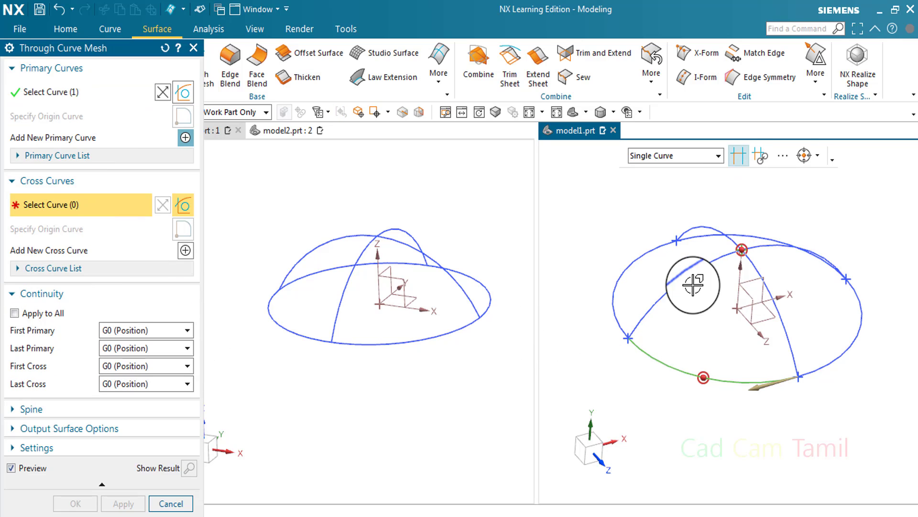
{"action": "left_click", "coordinate": [678, 282]}
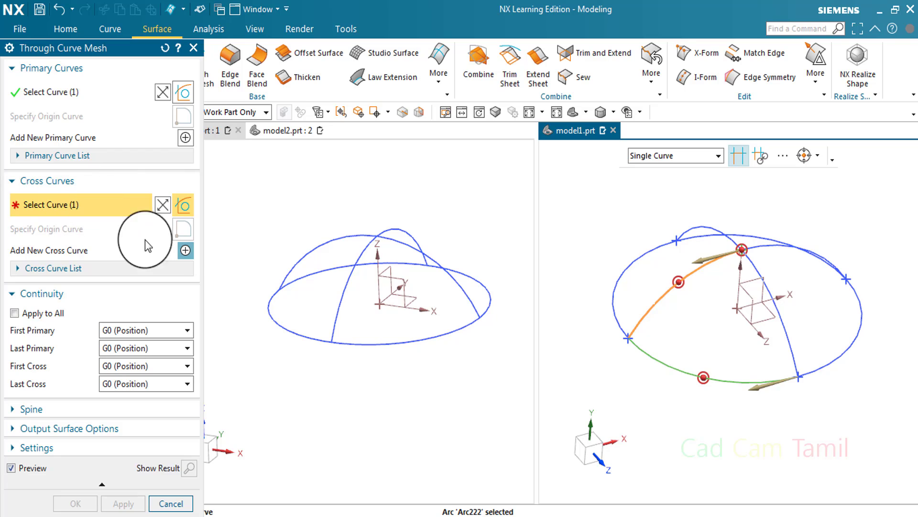
{"action": "left_click", "coordinate": [186, 253]}
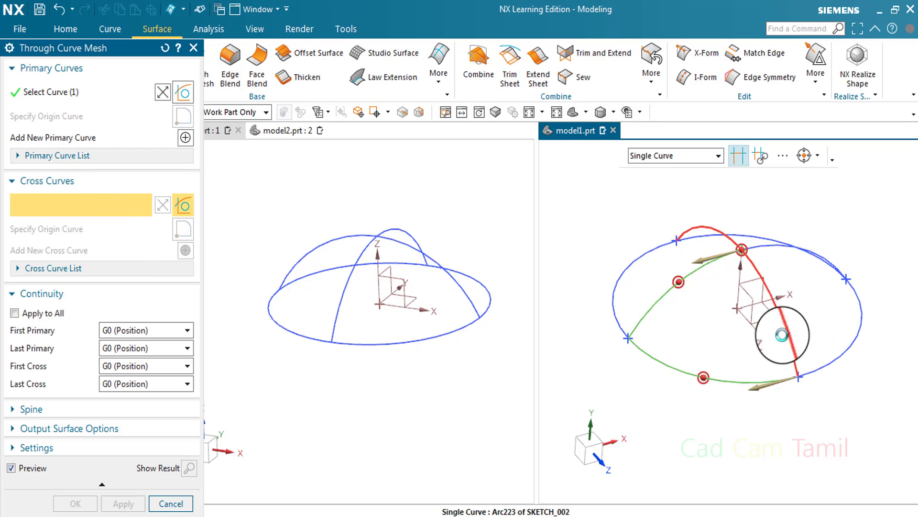
{"action": "left_click", "coordinate": [783, 338]}
{"action": "scroll", "coordinate": [752, 257], "scroll_direction": "down", "scroll_amount": 2}
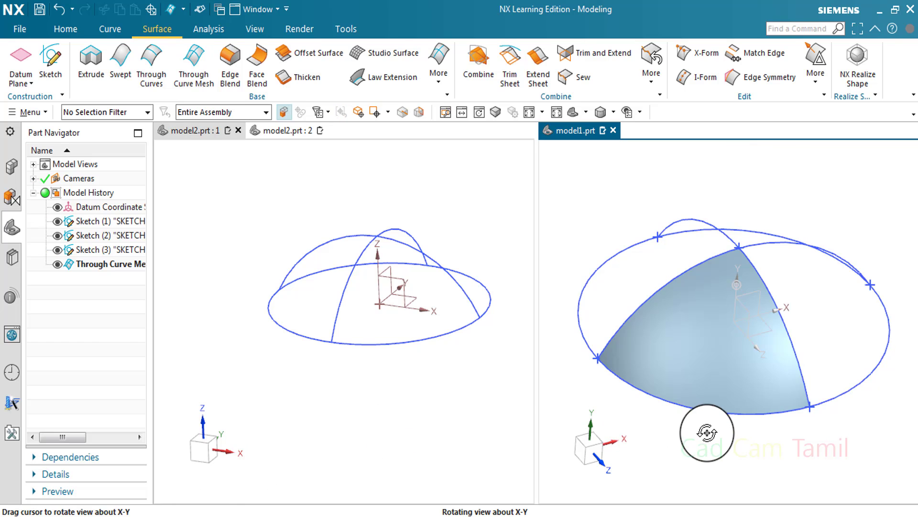
Step: Create the curve mesh surface, orbit the sphere to inspect it from several sides, and select the patch
{"action": "middle_click", "coordinate": [622, 433]}
{"action": "mouse_move", "coordinate": [704, 435]}
{"action": "middle_mouse_down"}
{"action": "mouse_move", "coordinate": [704, 457]}
{"action": "mouse_move", "coordinate": [635, 389]}
{"action": "middle_mouse_up"}
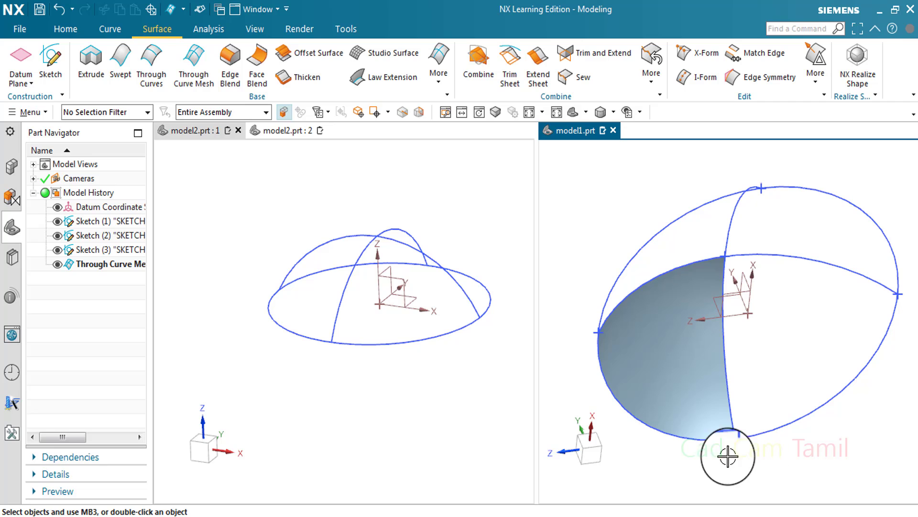
{"action": "mouse_move", "coordinate": [727, 457]}
{"action": "middle_mouse_down"}
{"action": "mouse_move", "coordinate": [751, 475]}
{"action": "mouse_move", "coordinate": [818, 478]}
{"action": "mouse_move", "coordinate": [775, 447]}
{"action": "mouse_move", "coordinate": [820, 476]}
{"action": "mouse_move", "coordinate": [828, 469]}
{"action": "mouse_move", "coordinate": [818, 476]}
{"action": "mouse_move", "coordinate": [834, 473]}
{"action": "mouse_move", "coordinate": [794, 479]}
{"action": "mouse_move", "coordinate": [822, 437]}
{"action": "mouse_move", "coordinate": [598, 426]}
{"action": "middle_mouse_up"}
{"action": "mouse_move", "coordinate": [392, 396]}
{"action": "middle_mouse_down"}
{"action": "mouse_move", "coordinate": [406, 432]}
{"action": "mouse_move", "coordinate": [375, 375]}
{"action": "mouse_move", "coordinate": [383, 398]}
{"action": "middle_mouse_up"}
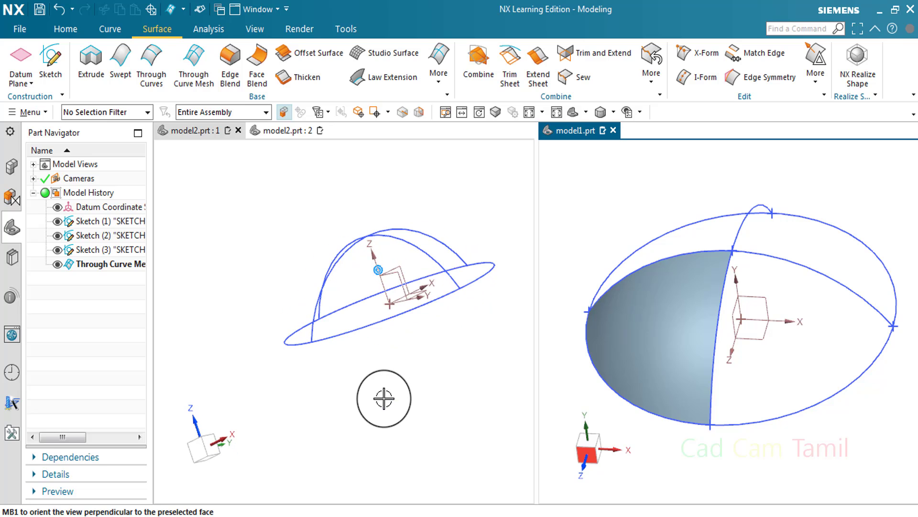
{"action": "mouse_move", "coordinate": [756, 380]}
{"action": "middle_mouse_down"}
{"action": "mouse_move", "coordinate": [769, 420]}
{"action": "mouse_move", "coordinate": [785, 410]}
{"action": "middle_mouse_up"}
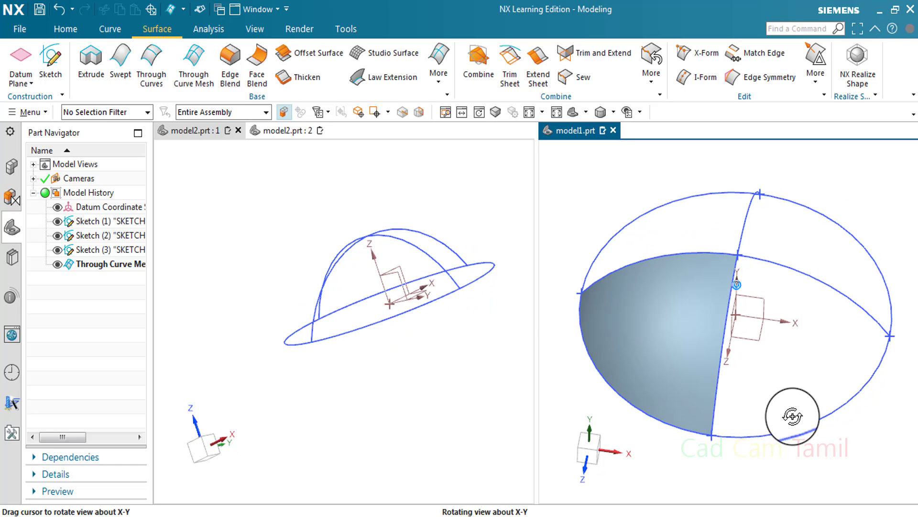
{"action": "middle_click_drag", "start_coordinate": [435, 349], "coordinate": [486, 370]}
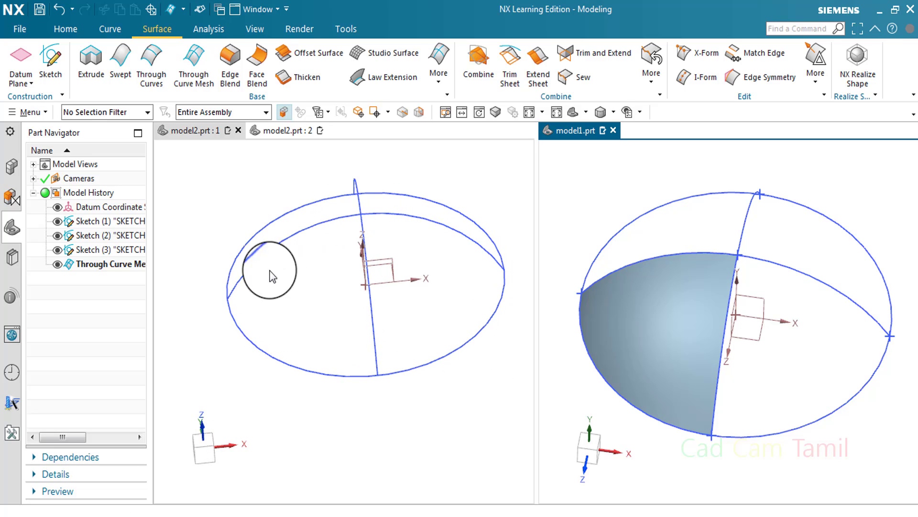
{"action": "left_click", "coordinate": [654, 350]}
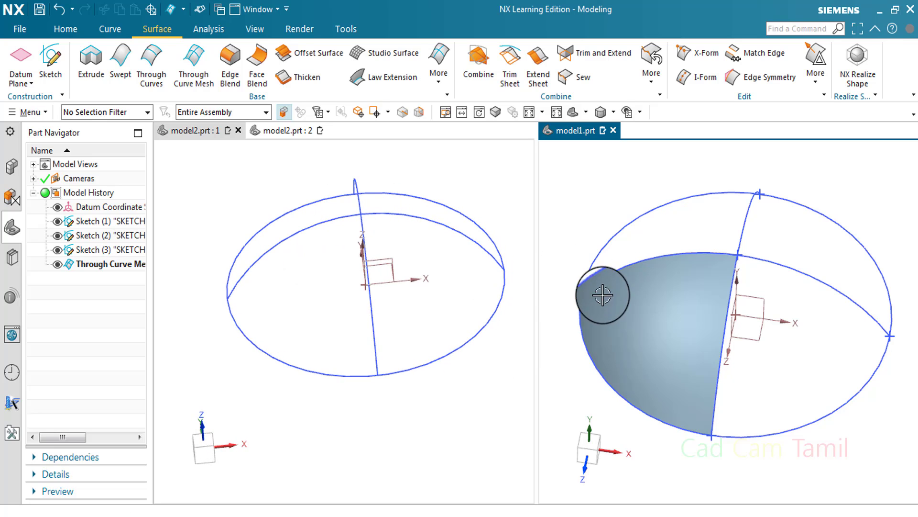
{"action": "scroll", "coordinate": [585, 272], "scroll_direction": "up", "scroll_amount": 2}
{"action": "scroll", "coordinate": [578, 274], "scroll_direction": "down", "scroll_amount": 3}
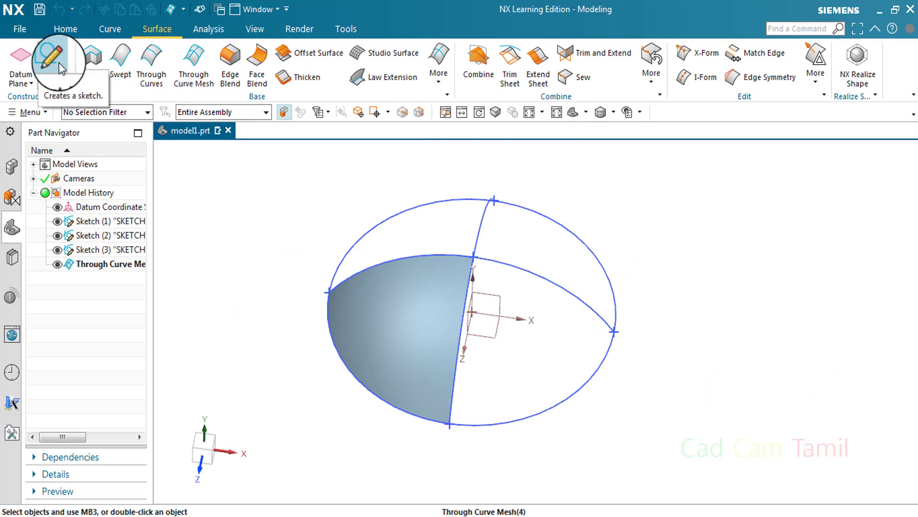
Step: Browse the Home, Curve and View tabs and look through the Window Layout options
{"action": "left_click", "coordinate": [56, 27]}
{"action": "left_click", "coordinate": [113, 32]}
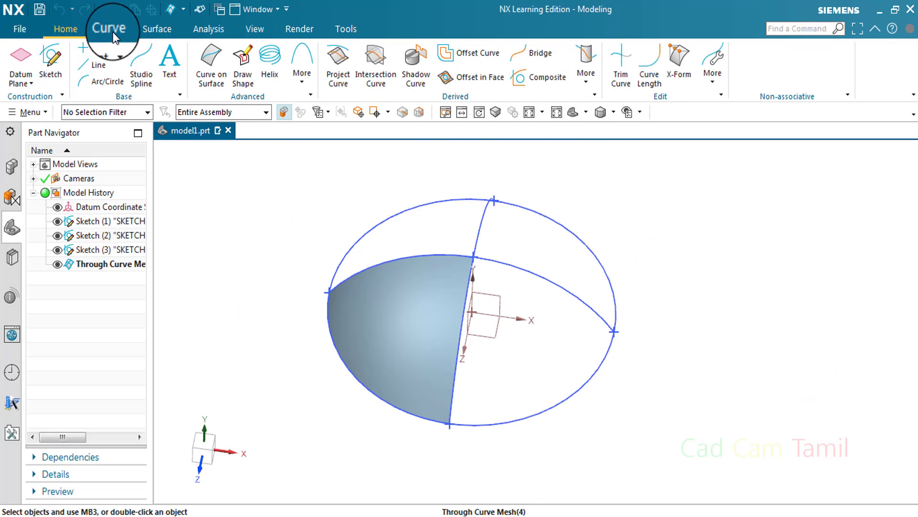
{"action": "left_click", "coordinate": [71, 30]}
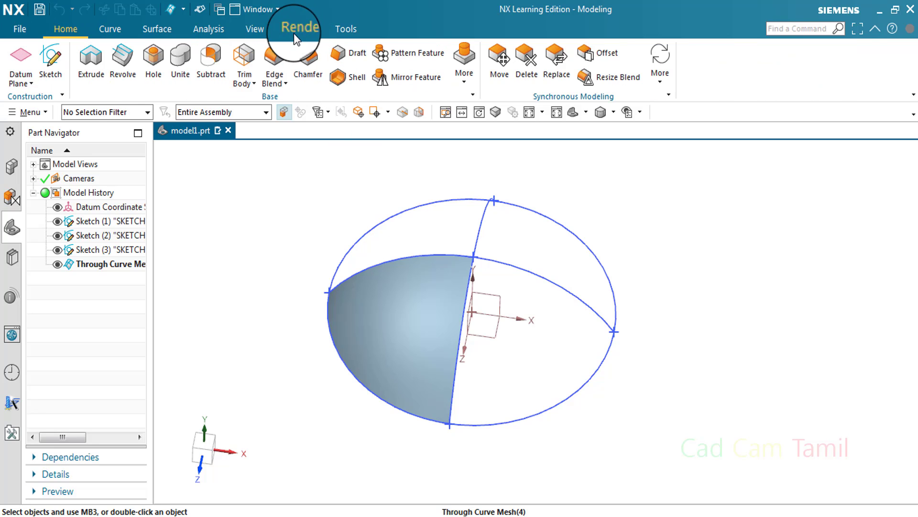
{"action": "left_click", "coordinate": [255, 33]}
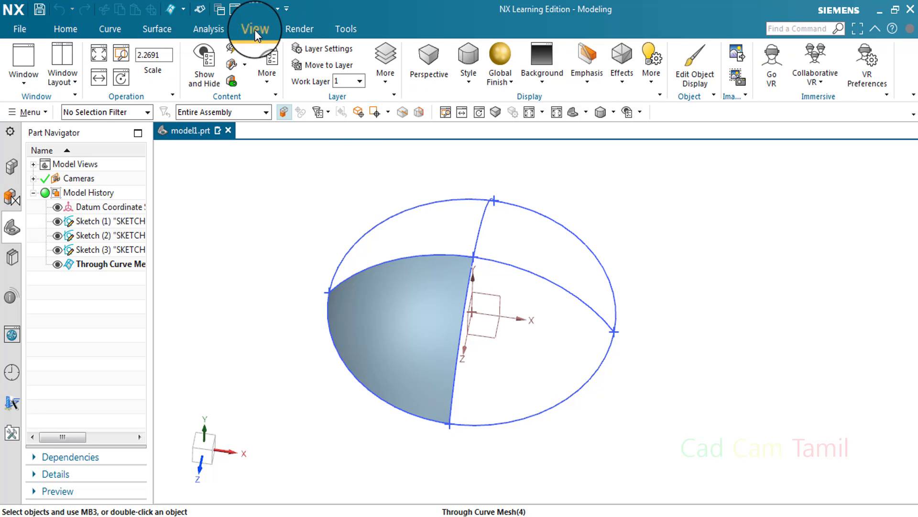
{"action": "left_click", "coordinate": [29, 82]}
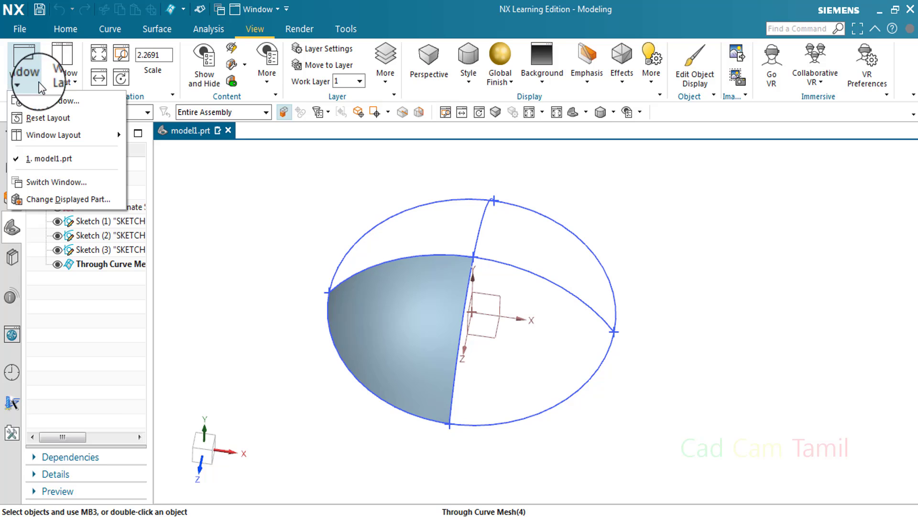
{"action": "mouse_move", "coordinate": [55, 135]}
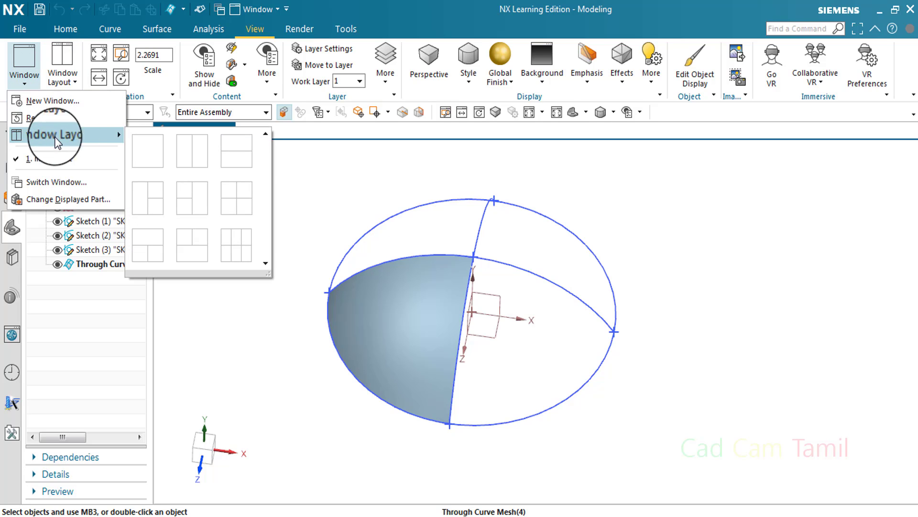
{"action": "left_click", "coordinate": [72, 79]}
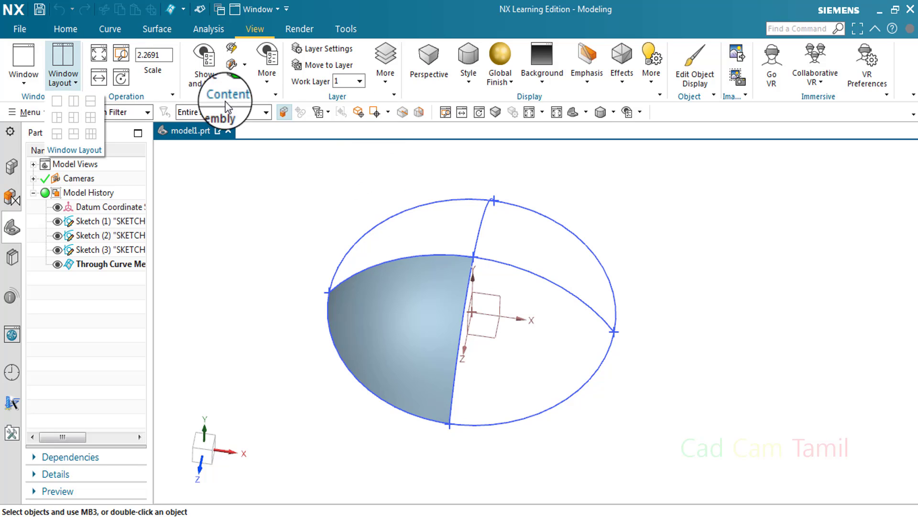
Step: Select the curve mesh surface, then pick its feature in the history via right-click
{"action": "left_click", "coordinate": [367, 310]}
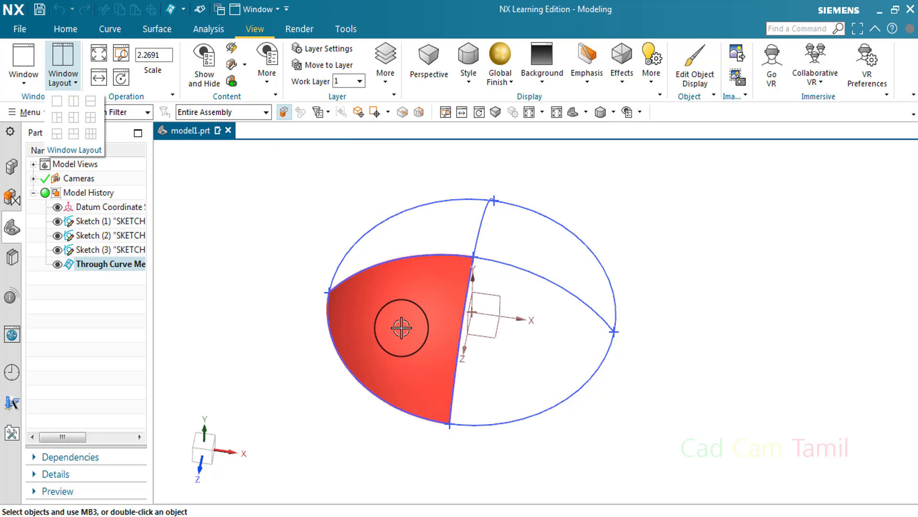
{"action": "key", "text": "Escape"}
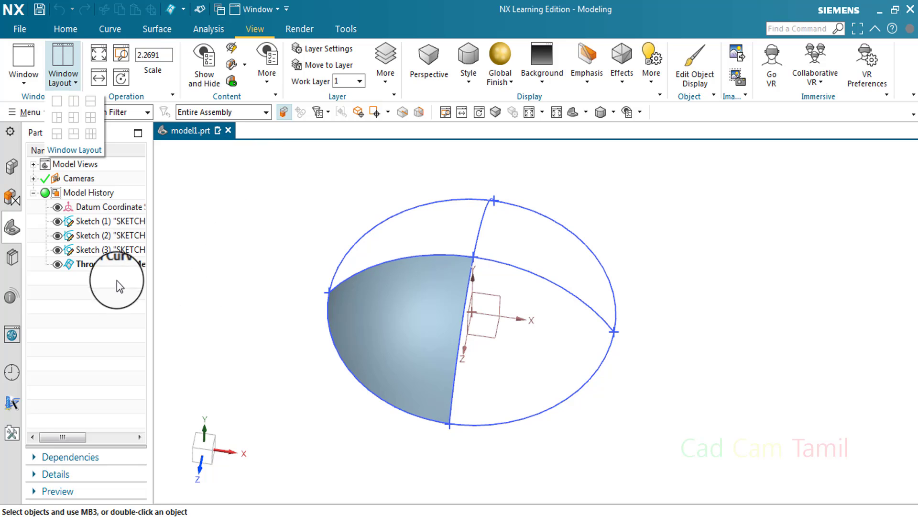
{"action": "right_click", "coordinate": [121, 264]}
{"action": "left_click", "coordinate": [189, 371]}
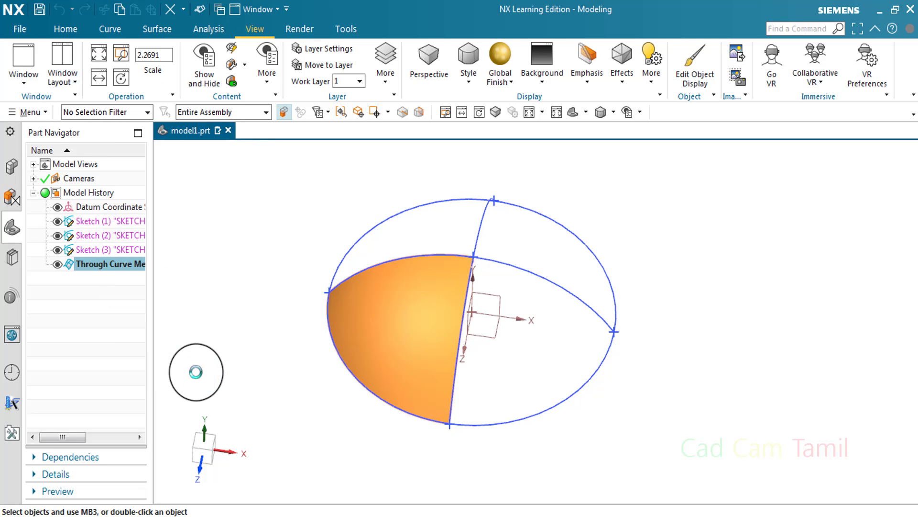
{"action": "double_click", "coordinate": [105, 249]}
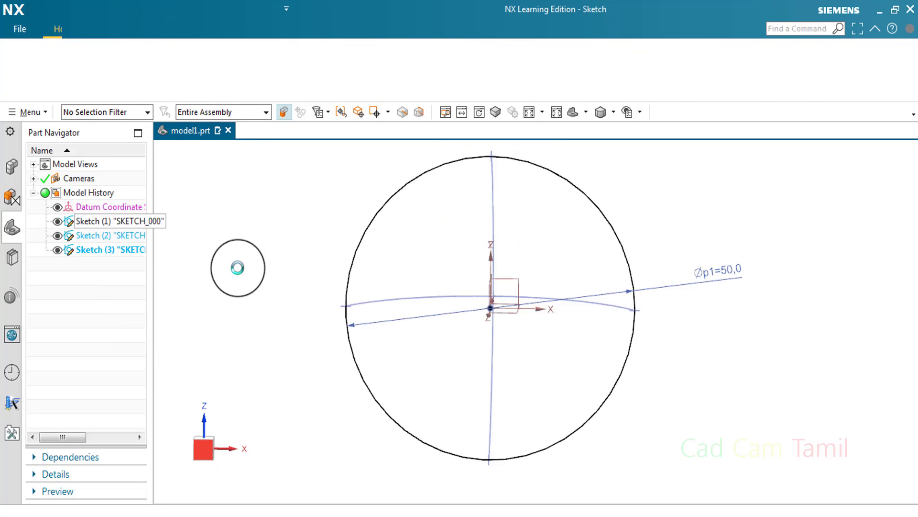
{"action": "left_click", "coordinate": [708, 67]}
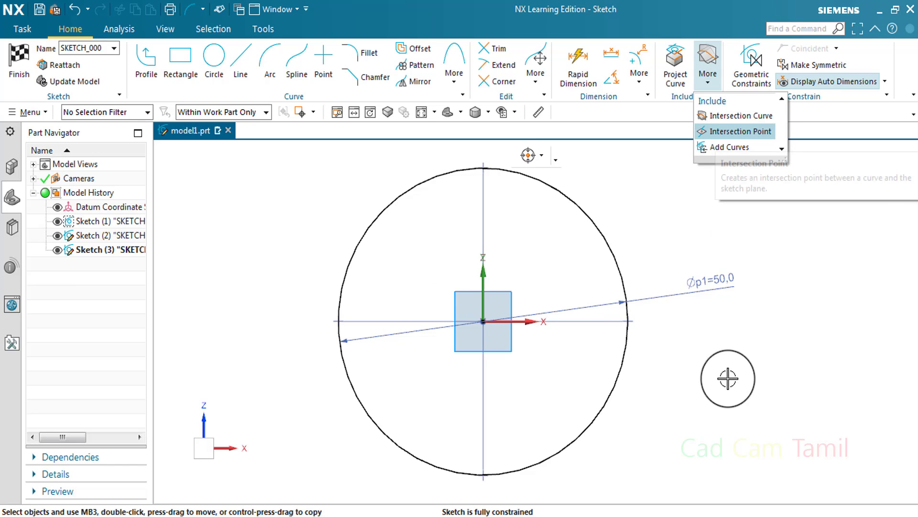
{"action": "left_click", "coordinate": [727, 148]}
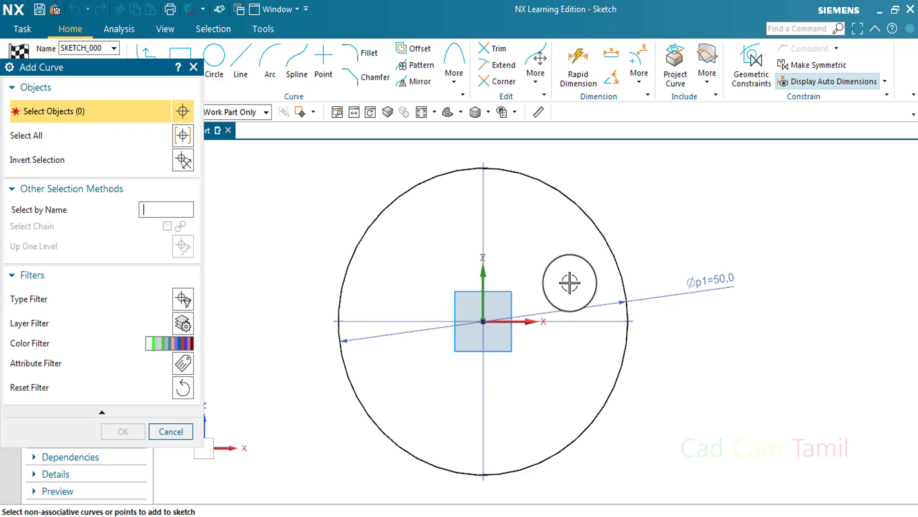
{"action": "left_click_drag", "start_coordinate": [138, 68], "coordinate": [225, 92]}
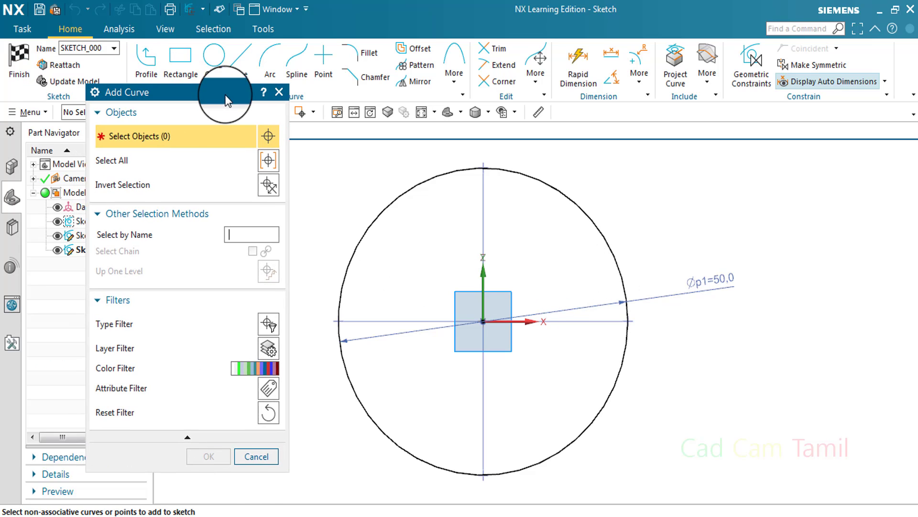
{"action": "left_click", "coordinate": [219, 113]}
{"action": "left_click", "coordinate": [219, 131]}
{"action": "left_click", "coordinate": [218, 150]}
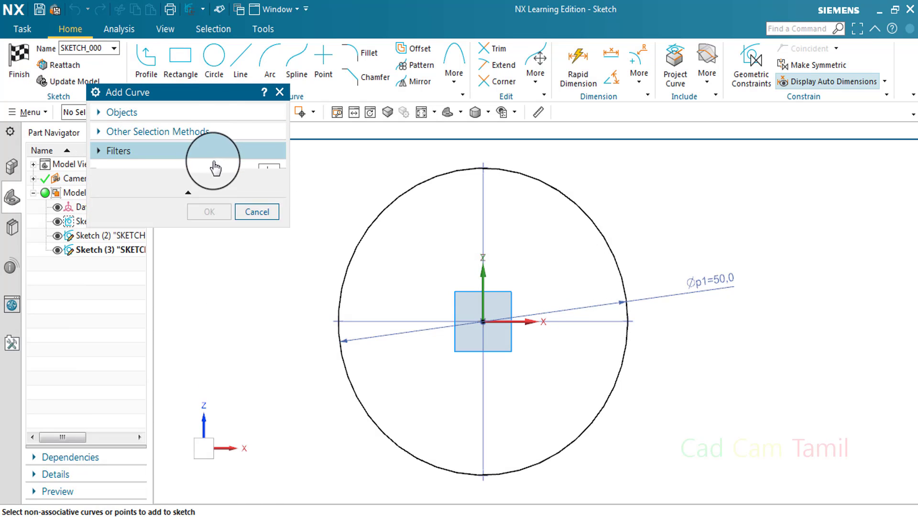
{"action": "left_click_drag", "start_coordinate": [225, 92], "coordinate": [256, 148]}
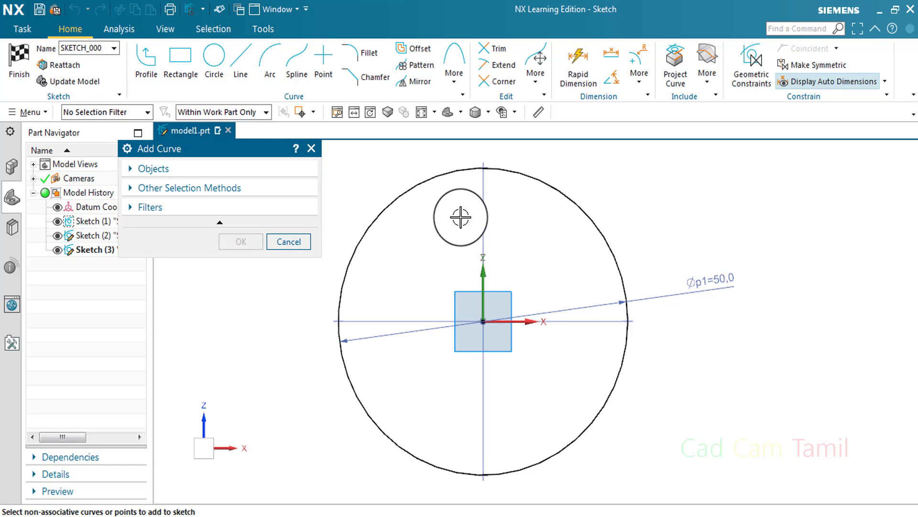
{"action": "left_click", "coordinate": [273, 173]}
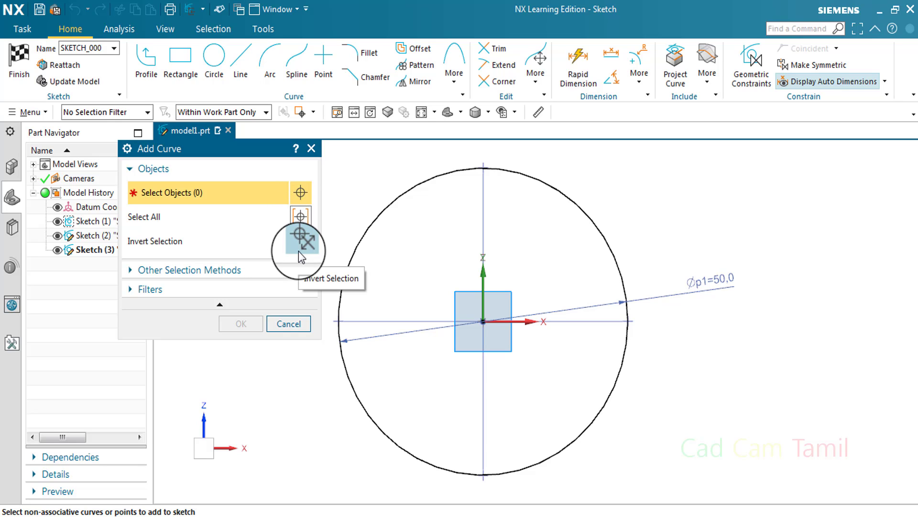
{"action": "left_click", "coordinate": [263, 270]}
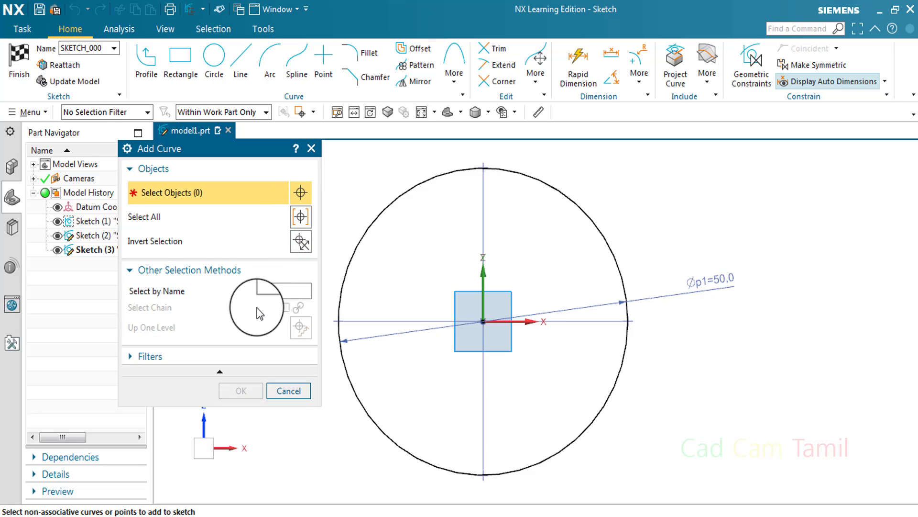
{"action": "left_click", "coordinate": [296, 357]}
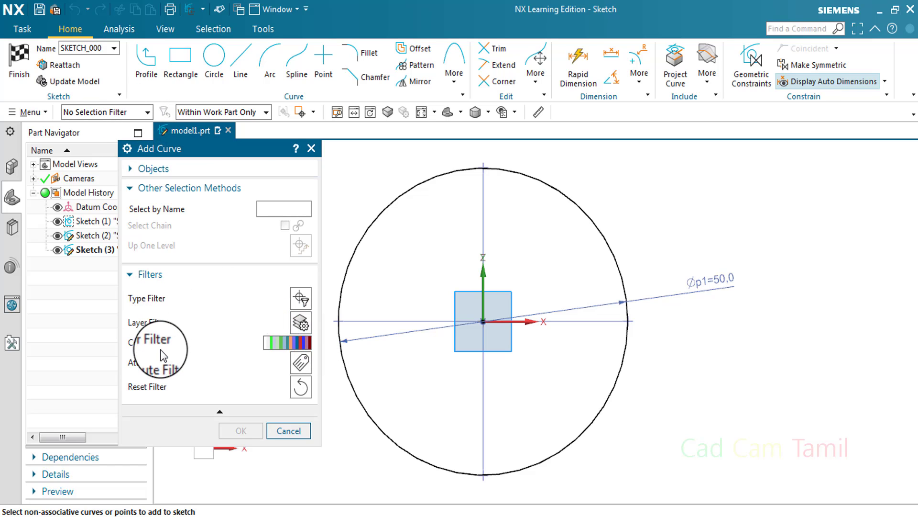
{"action": "left_click", "coordinate": [271, 347]}
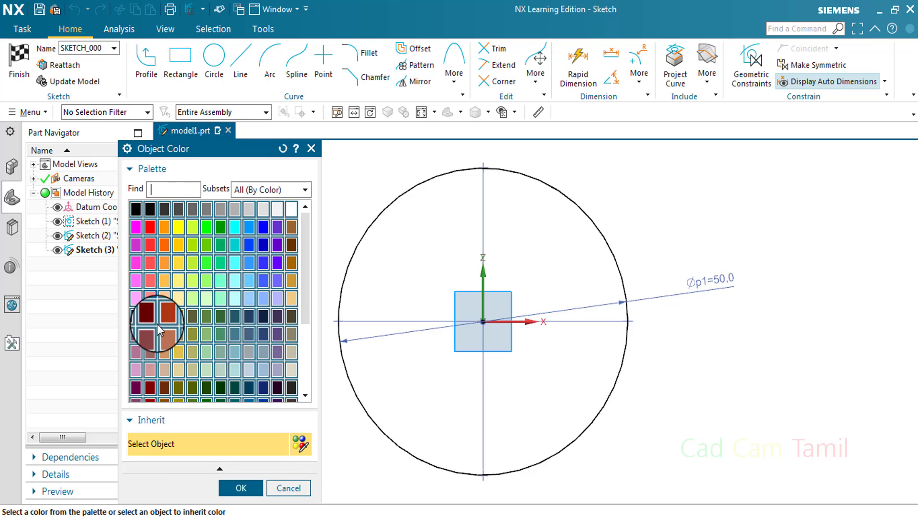
{"action": "left_click", "coordinate": [312, 145]}
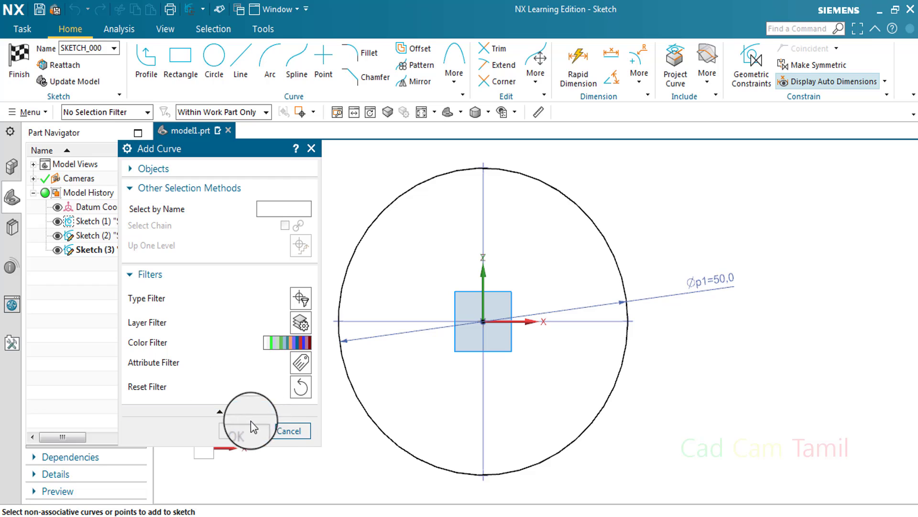
{"action": "left_click", "coordinate": [289, 430]}
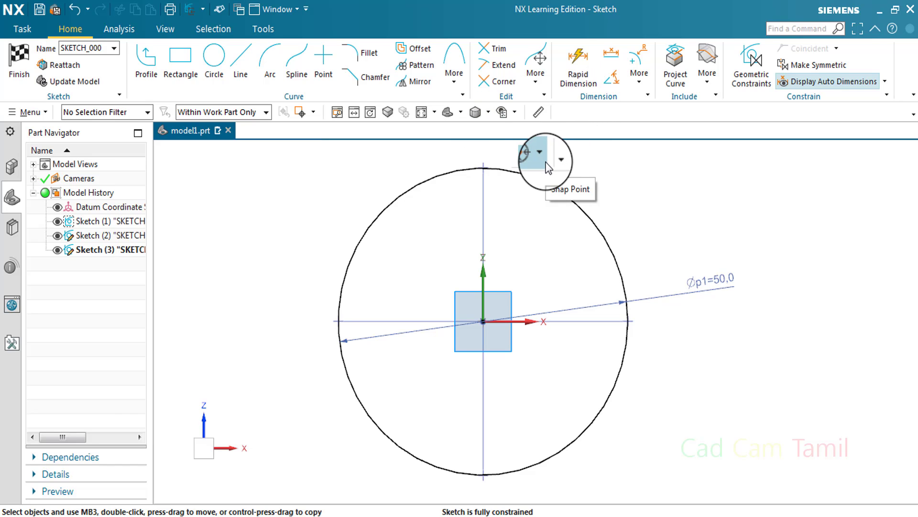
Step: Inspect Class Selection's Objects, Other Selection Methods and Filters sections, cancel, and show the Selection tab
{"action": "key", "text": "ctrl+j"}
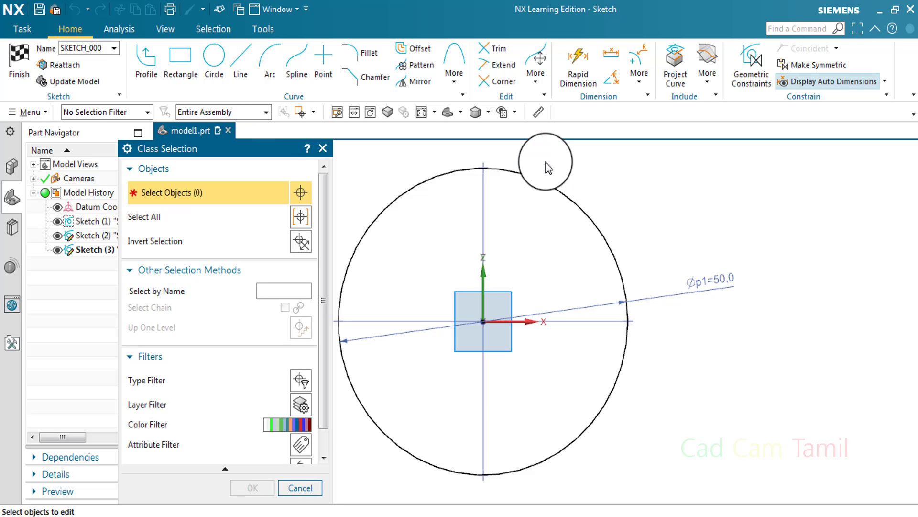
{"action": "left_click", "coordinate": [231, 170]}
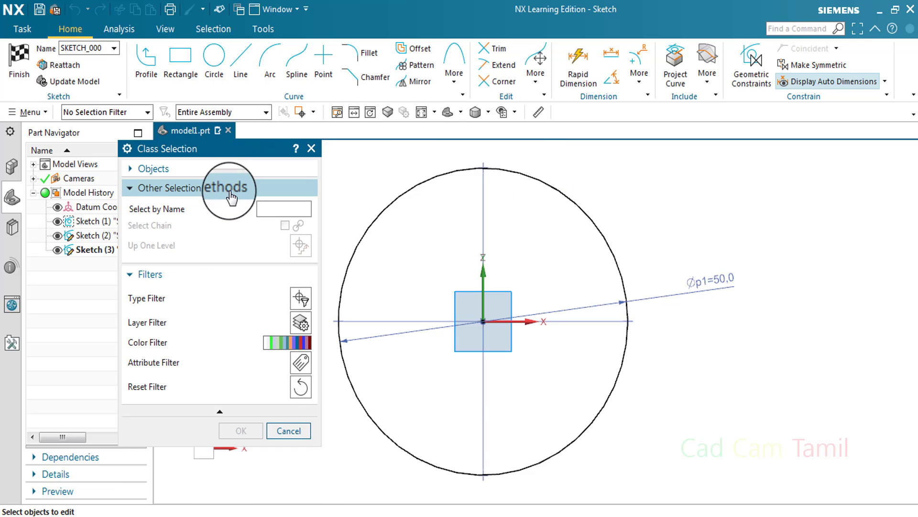
{"action": "left_click", "coordinate": [231, 188]}
{"action": "left_click", "coordinate": [182, 207]}
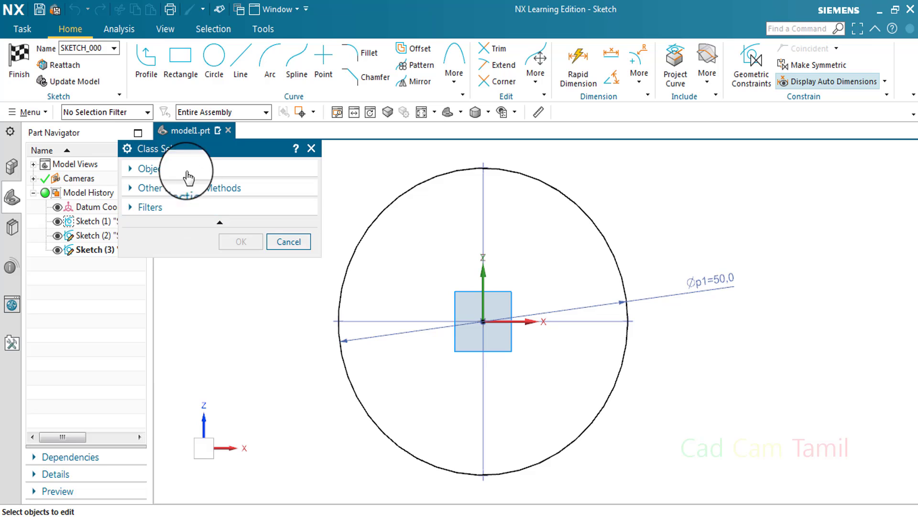
{"action": "left_click", "coordinate": [198, 172]}
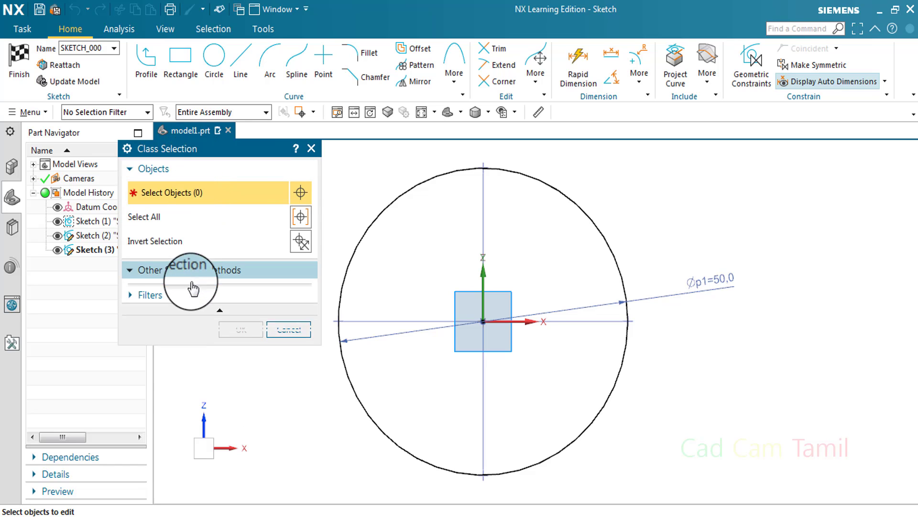
{"action": "left_click", "coordinate": [192, 271]}
{"action": "left_click", "coordinate": [190, 359]}
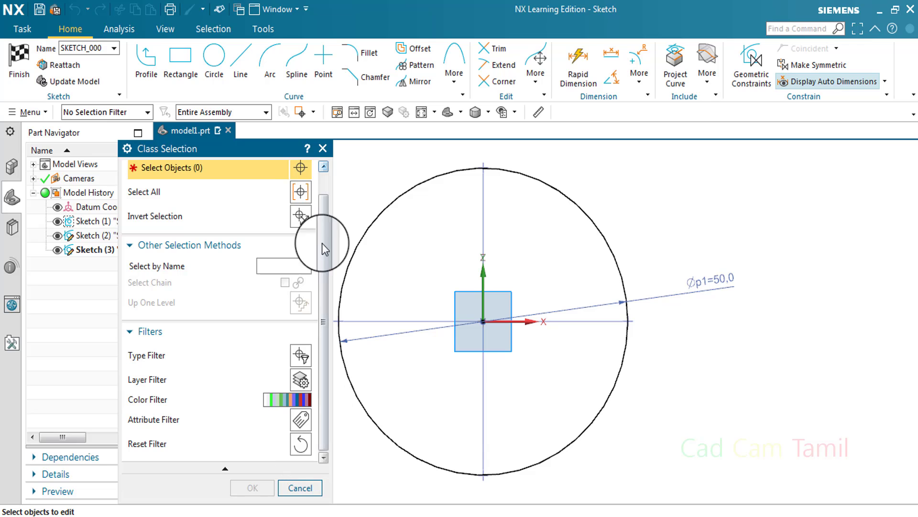
{"action": "left_click", "coordinate": [324, 153]}
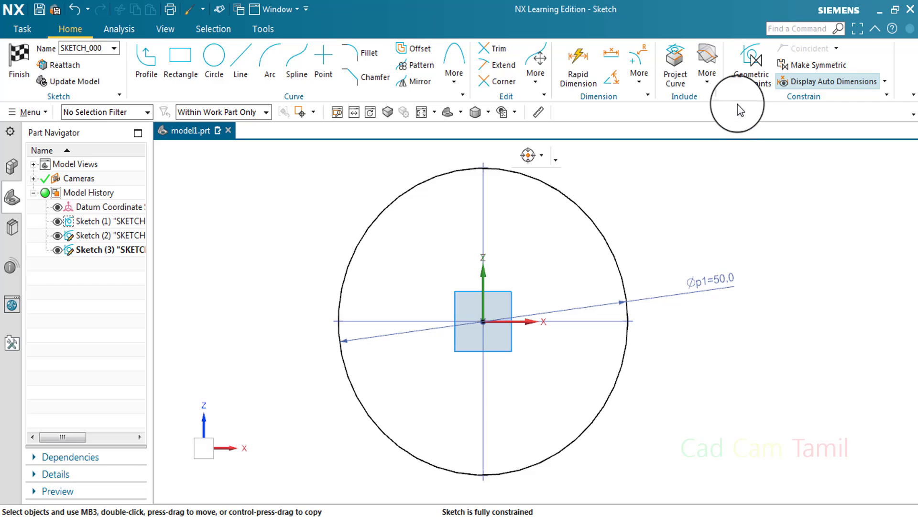
{"action": "left_click", "coordinate": [220, 29]}
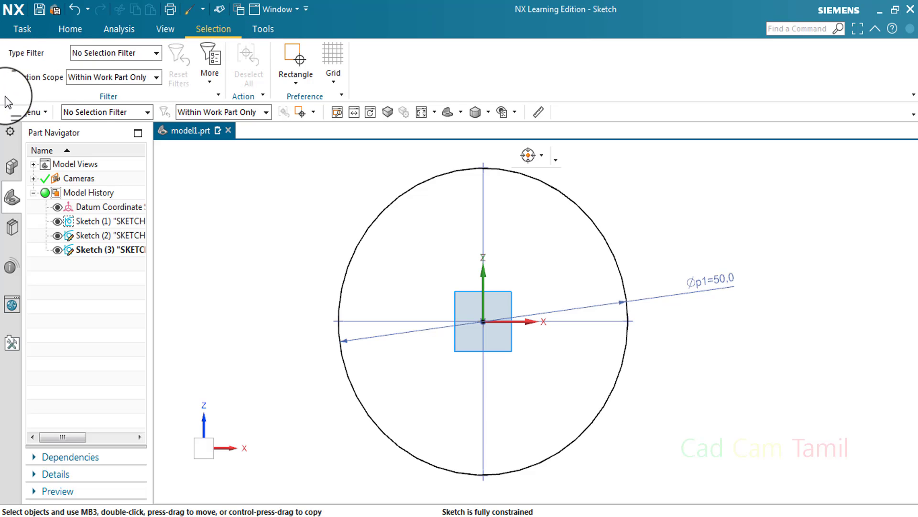
Step: Back on the Home tab, review the Rectangle/Lasso/Circle gesture shapes and close the list
{"action": "left_click", "coordinate": [65, 28]}
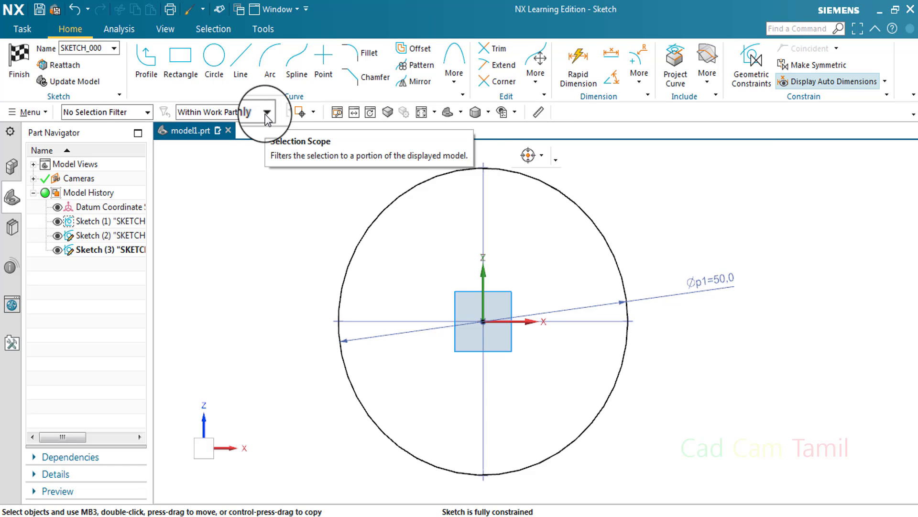
{"action": "left_click", "coordinate": [316, 112]}
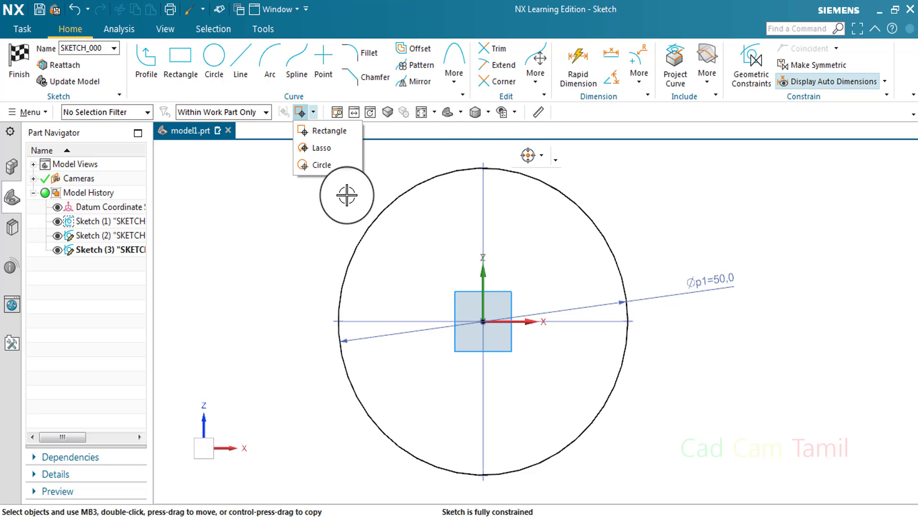
{"action": "key", "text": "Escape"}
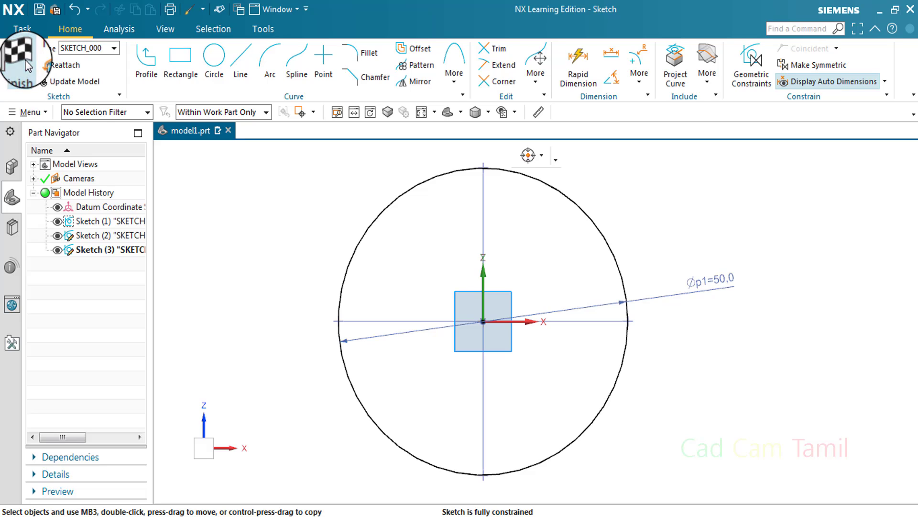
Step: Finish the sketch and add the Selection tab to the ribbon
{"action": "left_click", "coordinate": [21, 60]}
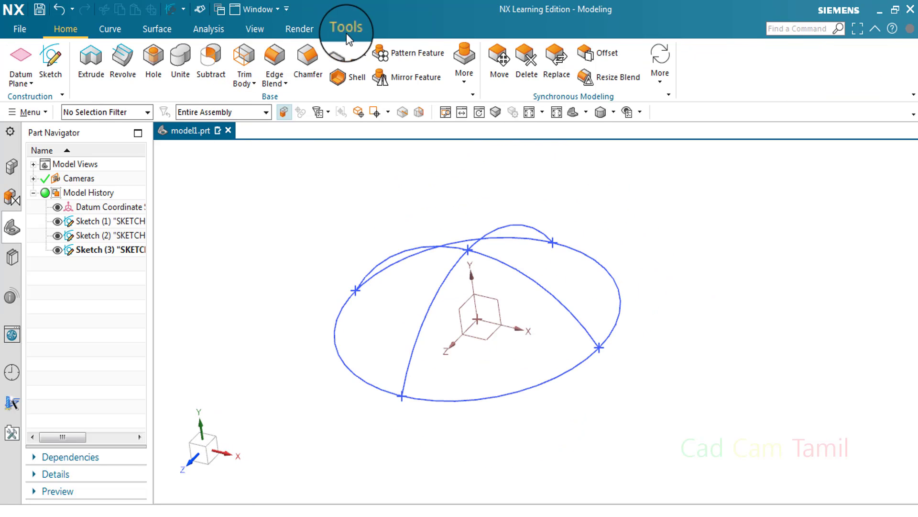
{"action": "right_click", "coordinate": [406, 26]}
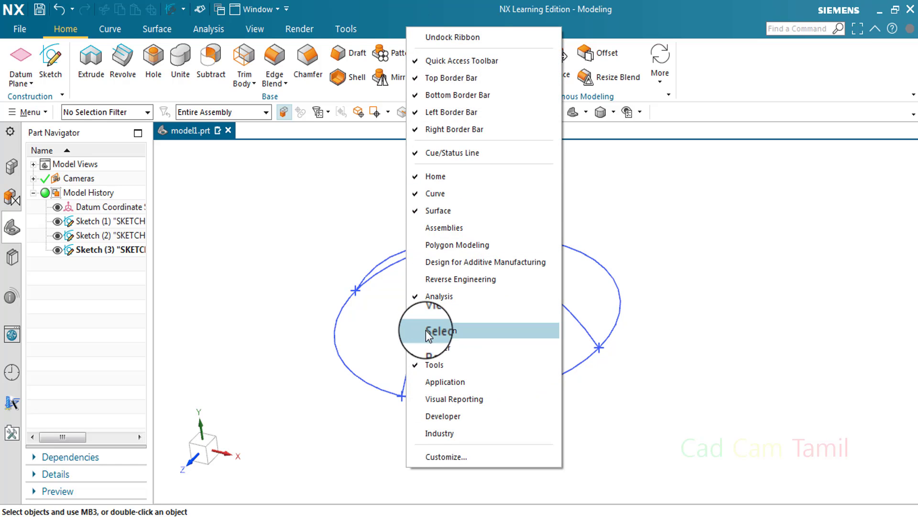
{"action": "left_click", "coordinate": [439, 386]}
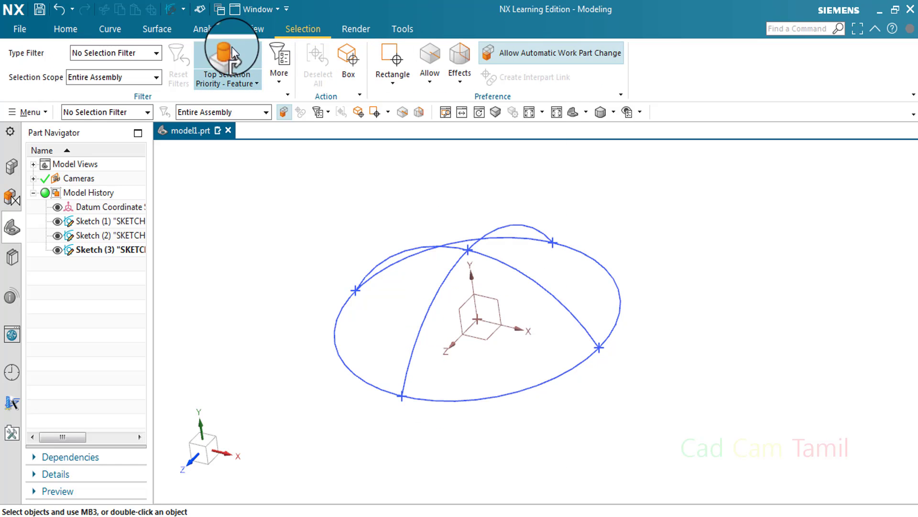
Step: Review the hidden-geometry and gesture selection options, then remove the Selection tab again
{"action": "left_click", "coordinate": [431, 78]}
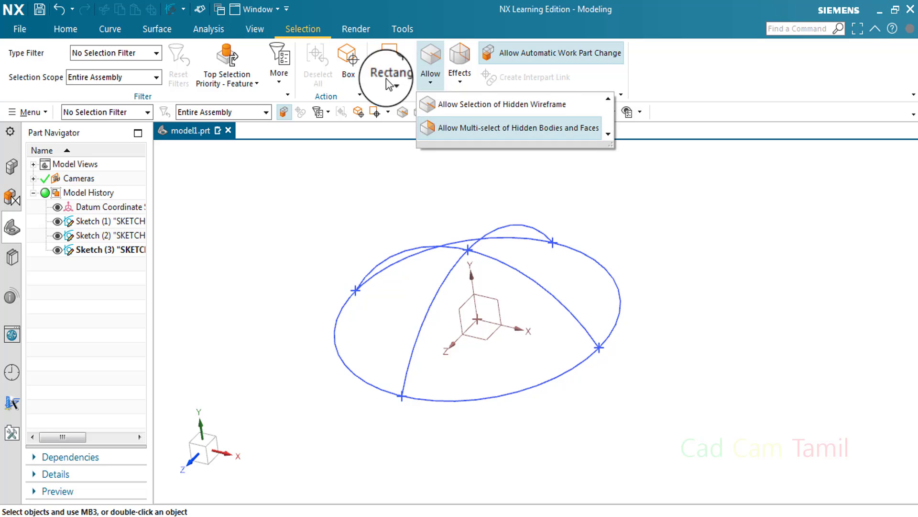
{"action": "left_click", "coordinate": [388, 79]}
{"action": "right_click", "coordinate": [458, 19]}
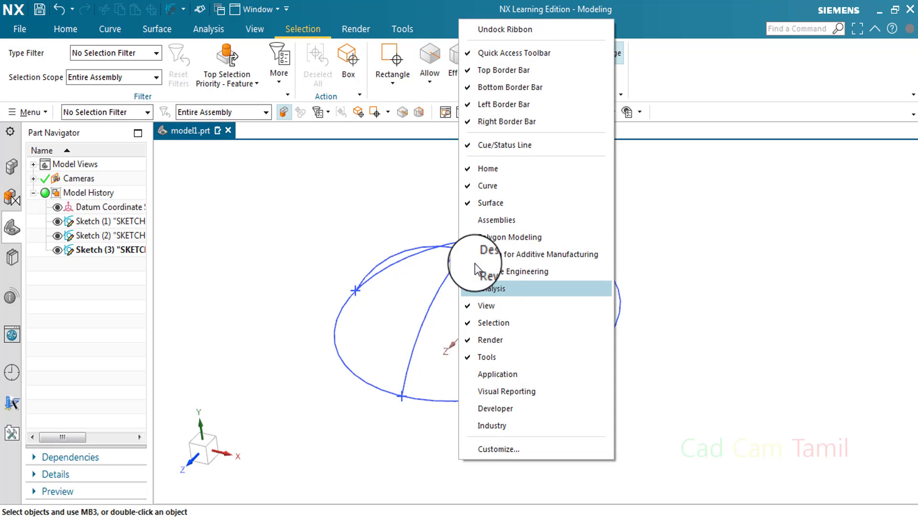
{"action": "left_click", "coordinate": [475, 325]}
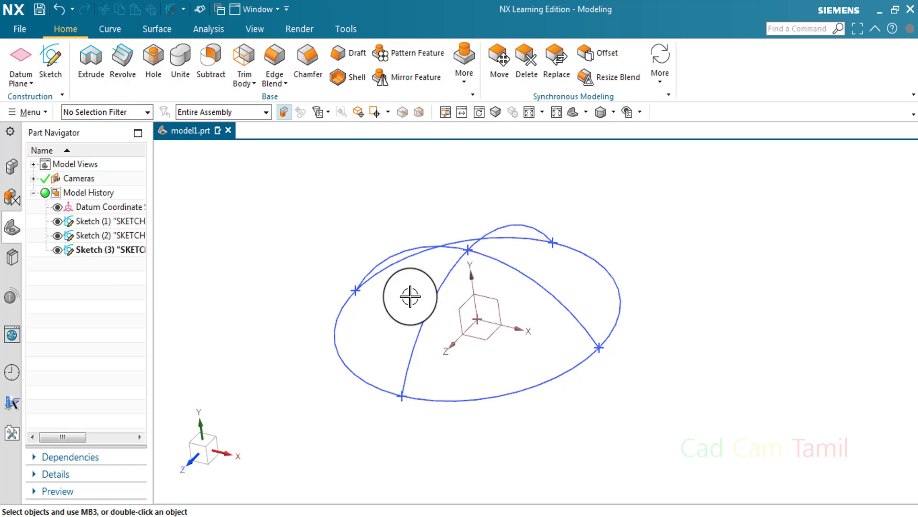
{"action": "scroll", "coordinate": [410, 293], "scroll_direction": "down", "scroll_amount": 1}
Step: Delete all existing sketches and the datum, then create a new datum coordinate system
{"action": "left_click_drag", "start_coordinate": [267, 188], "coordinate": [614, 399]}
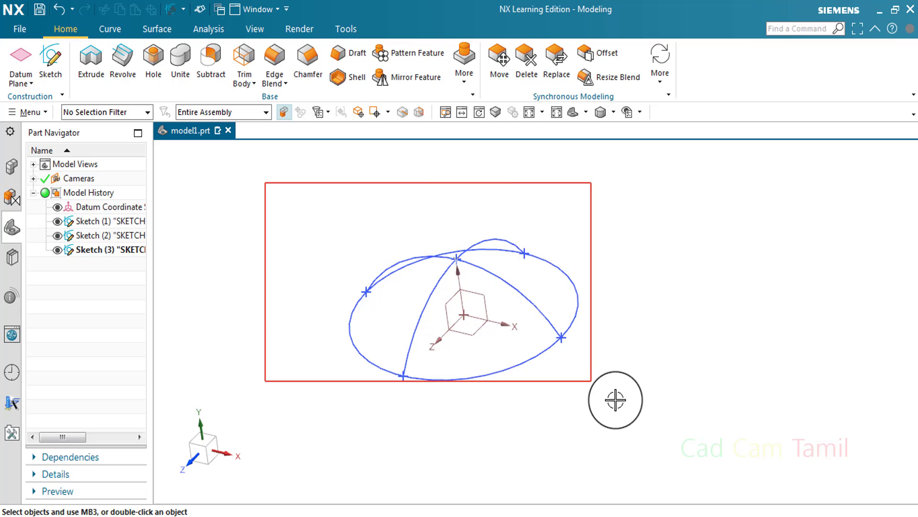
{"action": "key", "text": "Delete"}
{"action": "key", "text": "Return"}
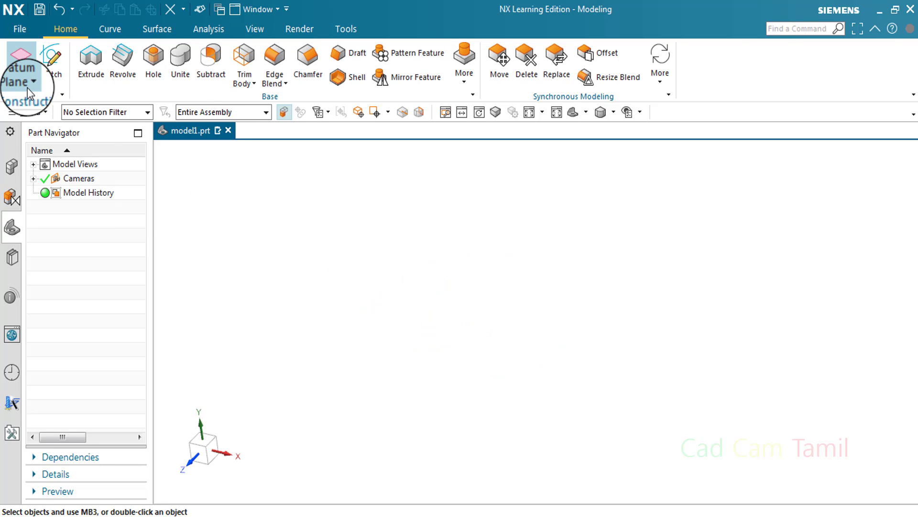
{"action": "left_click", "coordinate": [21, 83]}
{"action": "left_click", "coordinate": [43, 134]}
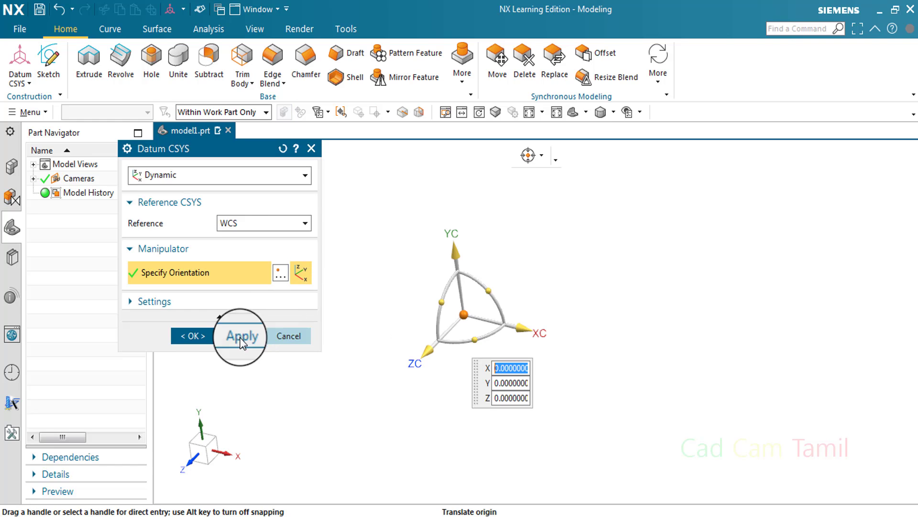
{"action": "left_click", "coordinate": [189, 337]}
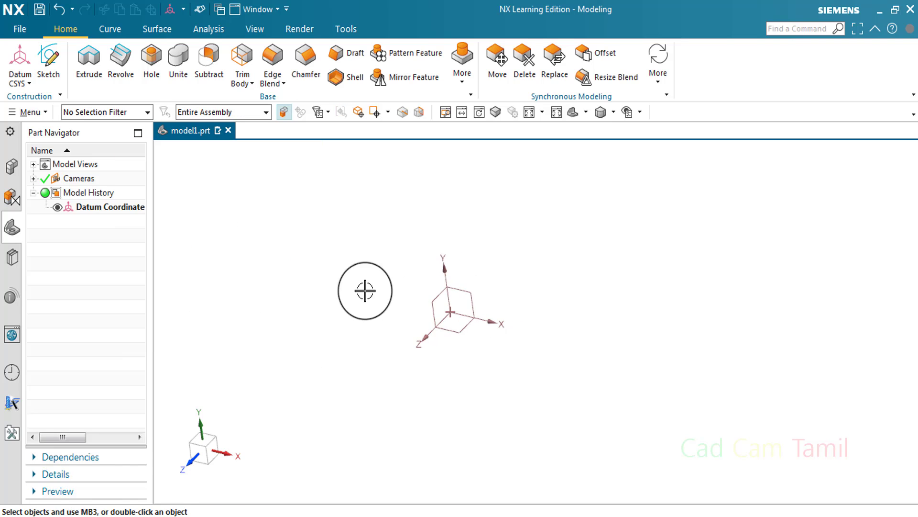
Step: Start a new sketch on the datum's XZ plane
{"action": "left_click", "coordinate": [49, 61]}
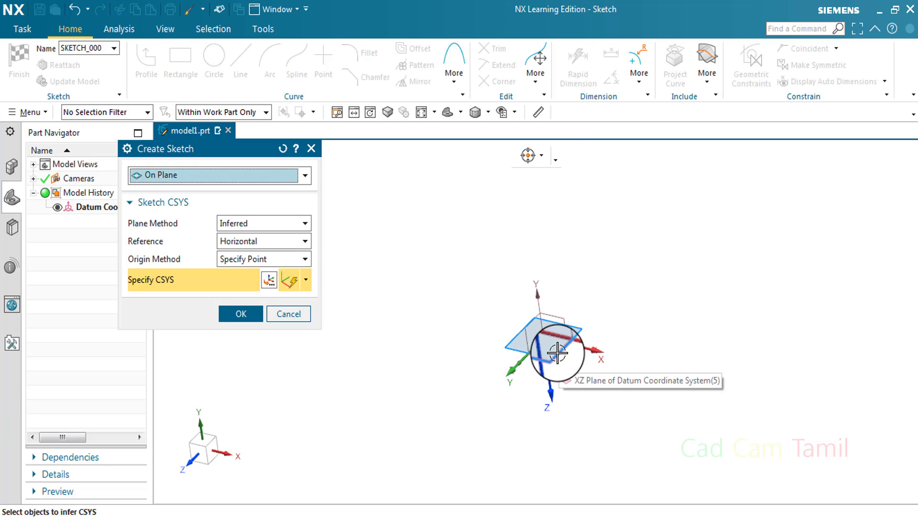
{"action": "left_click", "coordinate": [538, 350]}
{"action": "left_click", "coordinate": [254, 313]}
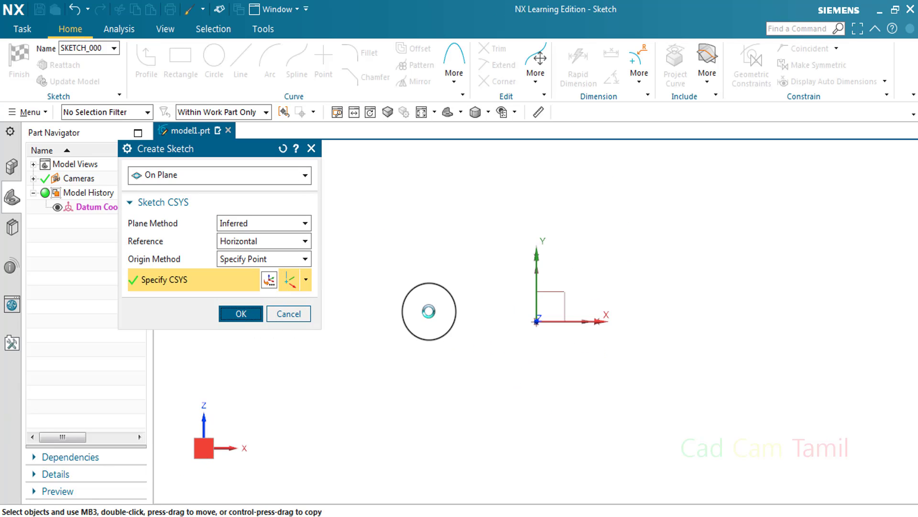
Step: Leave the Profile tool and view the Selection tab's Color Filter dialog
{"action": "left_click", "coordinate": [236, 149]}
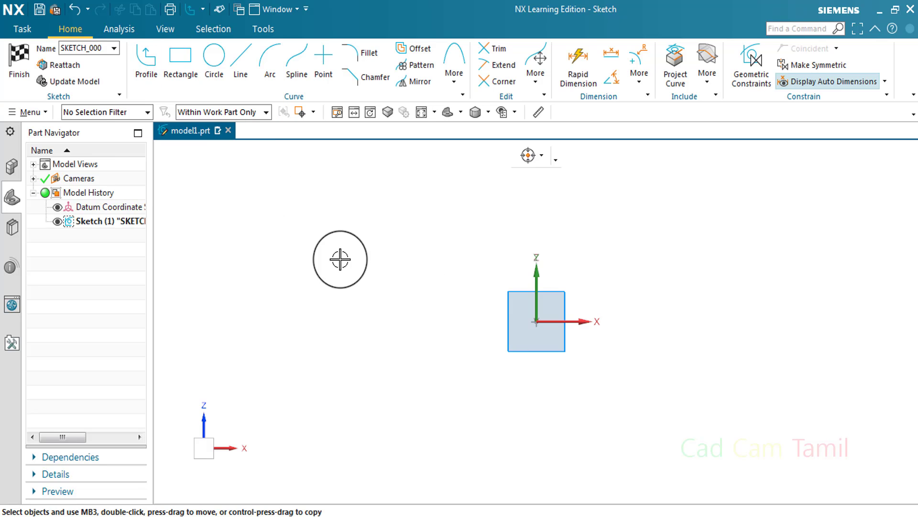
{"action": "left_click", "coordinate": [201, 28]}
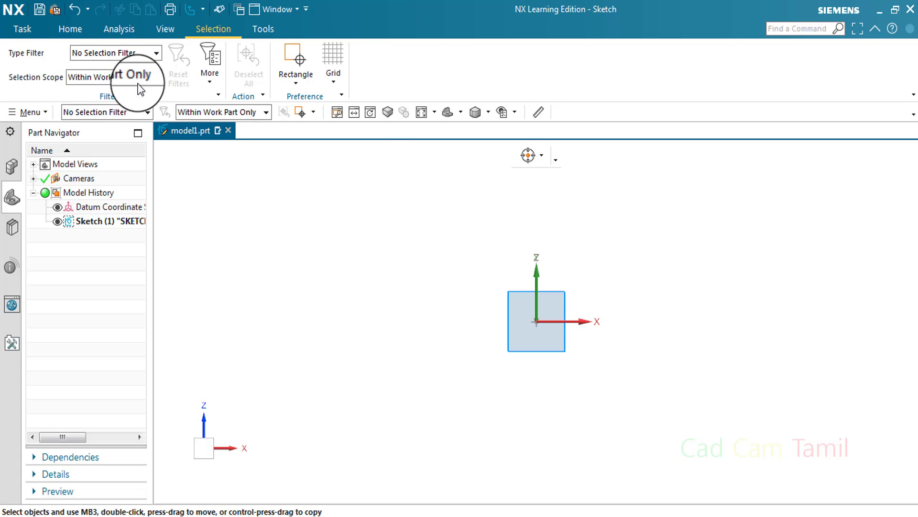
{"action": "left_click", "coordinate": [213, 79]}
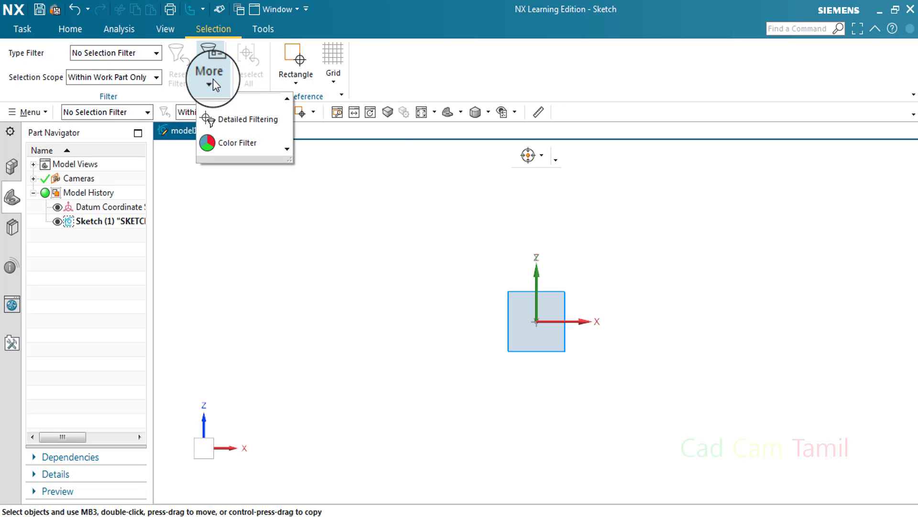
{"action": "left_click", "coordinate": [240, 144]}
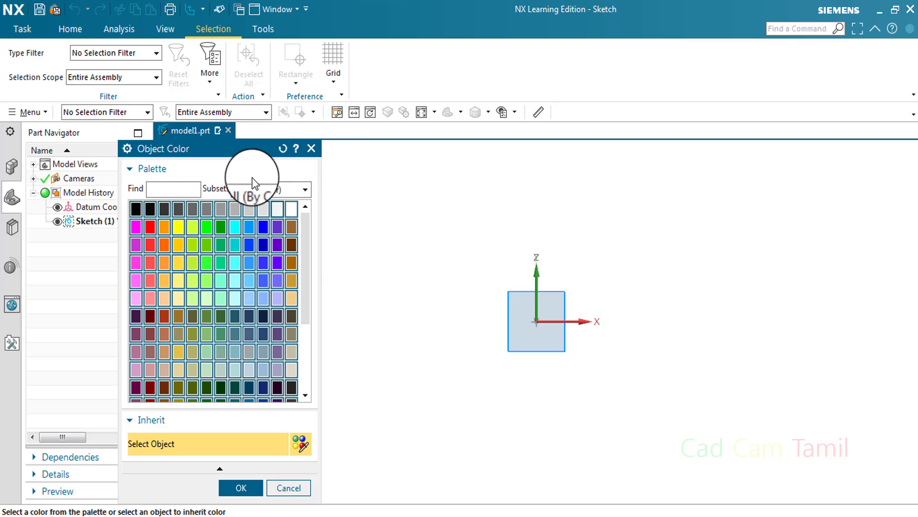
{"action": "left_click", "coordinate": [312, 147]}
Step: Browse Detailed Filtering by types, layers and detailed types, then close it
{"action": "left_click", "coordinate": [211, 81]}
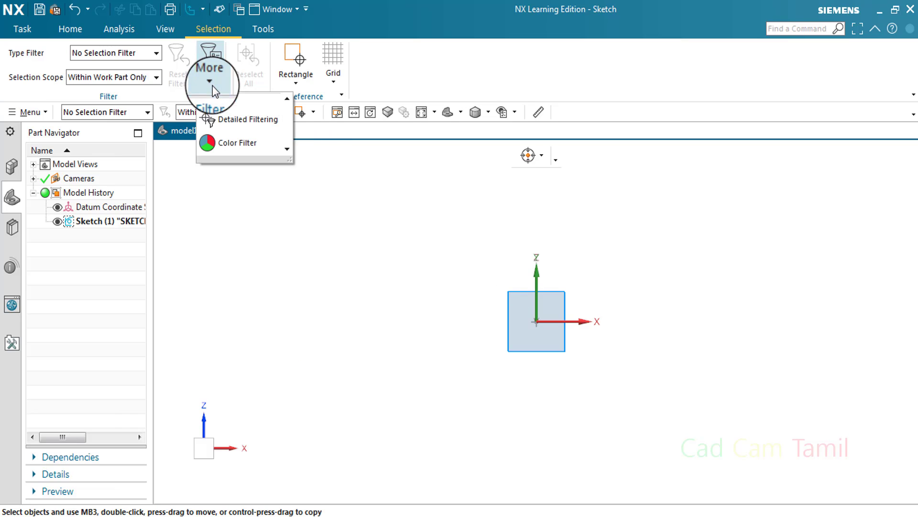
{"action": "left_click", "coordinate": [222, 117]}
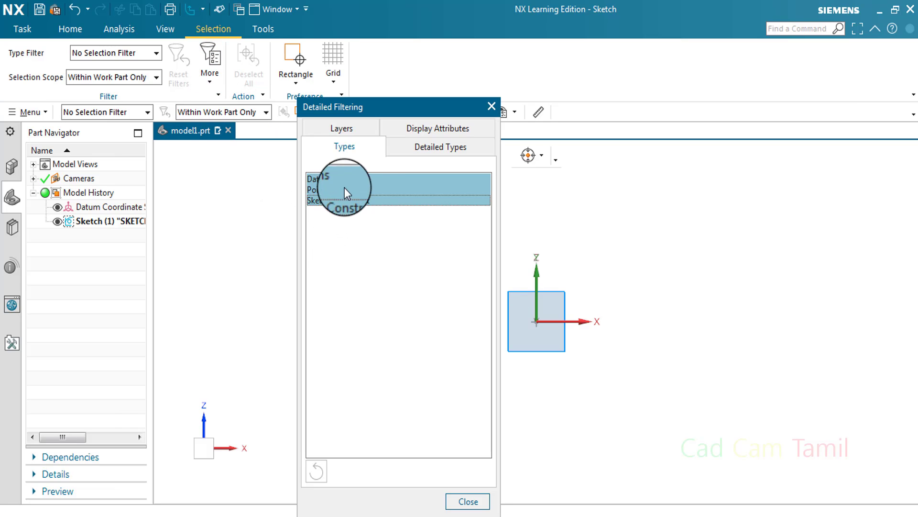
{"action": "left_click", "coordinate": [360, 133]}
{"action": "left_click", "coordinate": [412, 130]}
{"action": "left_click", "coordinate": [365, 152]}
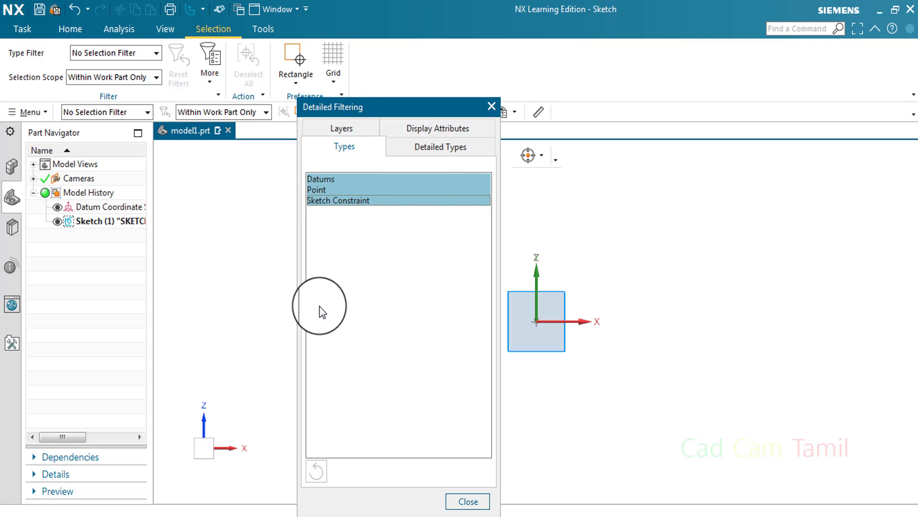
{"action": "left_click", "coordinate": [490, 112]}
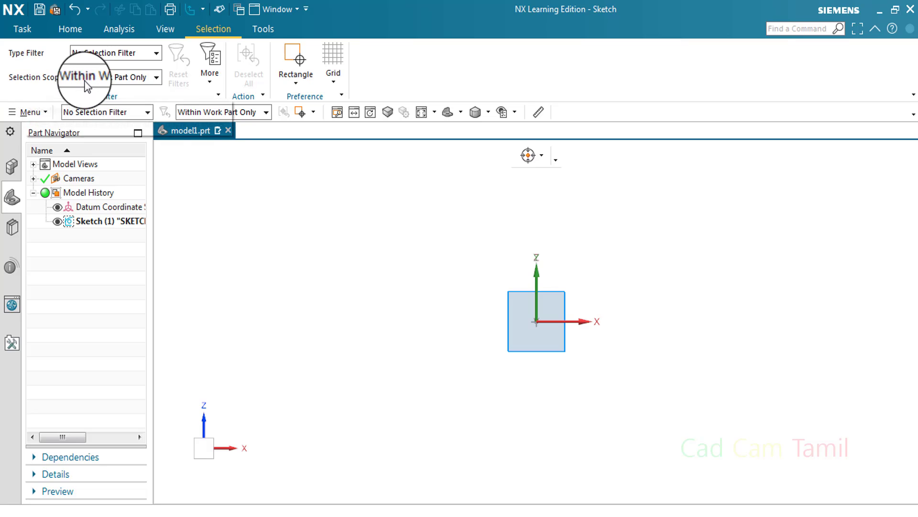
Step: Set Selection Scope to Within Active Sketch Only after trying Entire Assembly and Within Work Part Only
{"action": "left_click", "coordinate": [102, 82]}
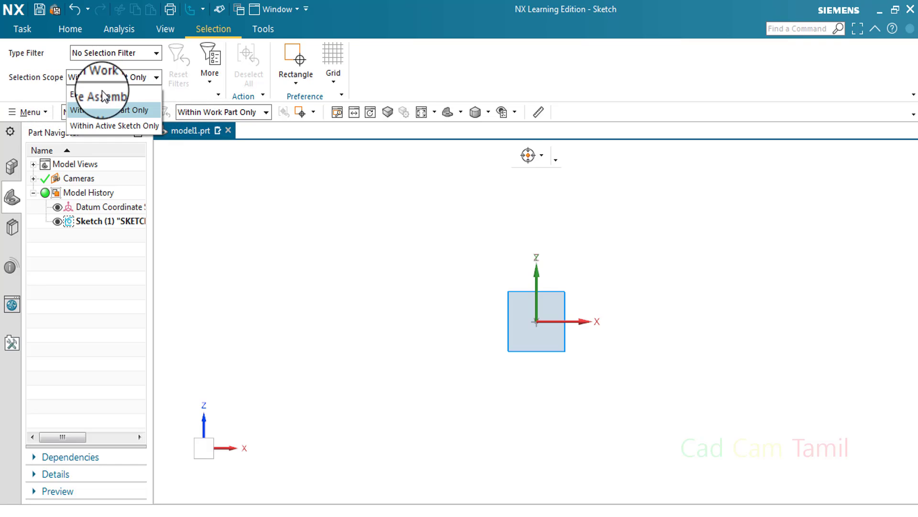
{"action": "left_click", "coordinate": [102, 94]}
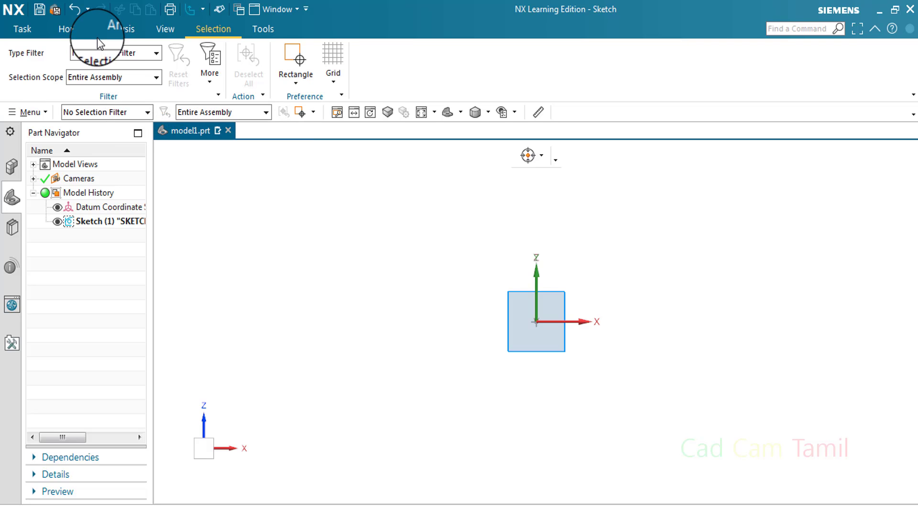
{"action": "left_click", "coordinate": [128, 79]}
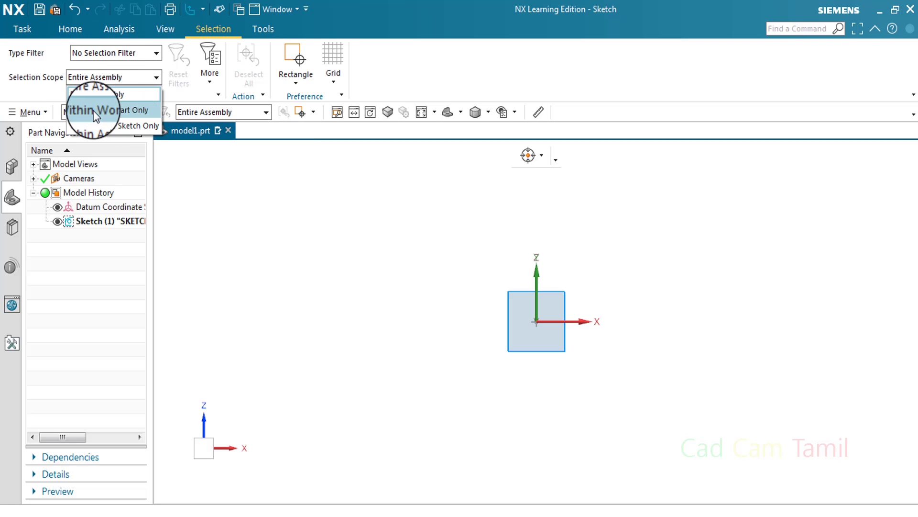
{"action": "left_click", "coordinate": [118, 110]}
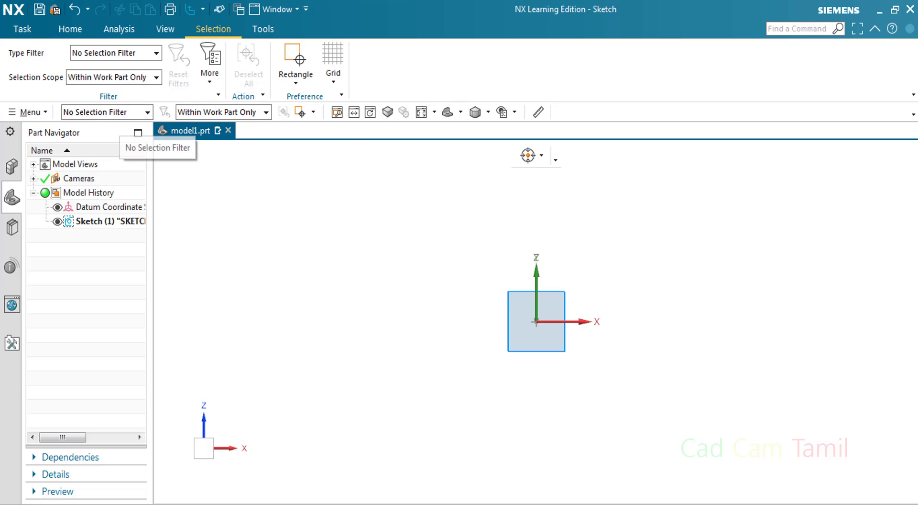
{"action": "left_click", "coordinate": [144, 81]}
{"action": "left_click", "coordinate": [145, 121]}
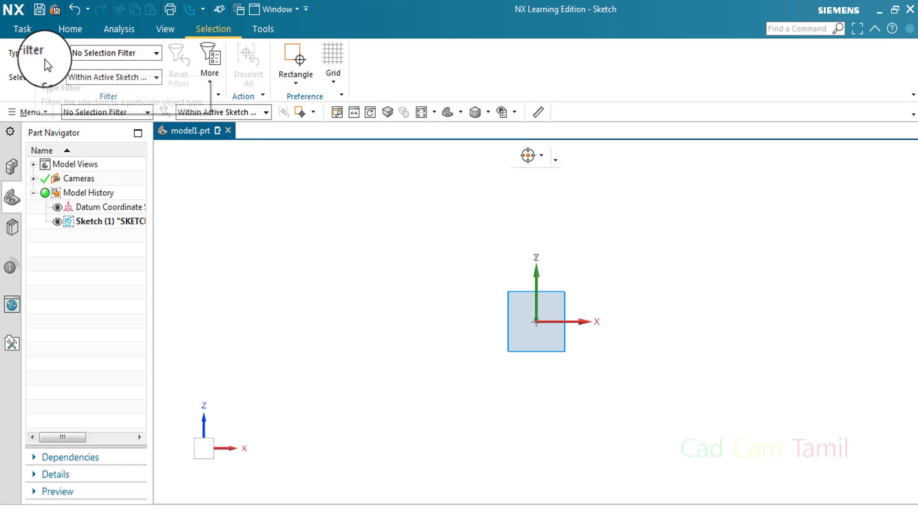
{"action": "left_click", "coordinate": [71, 29]}
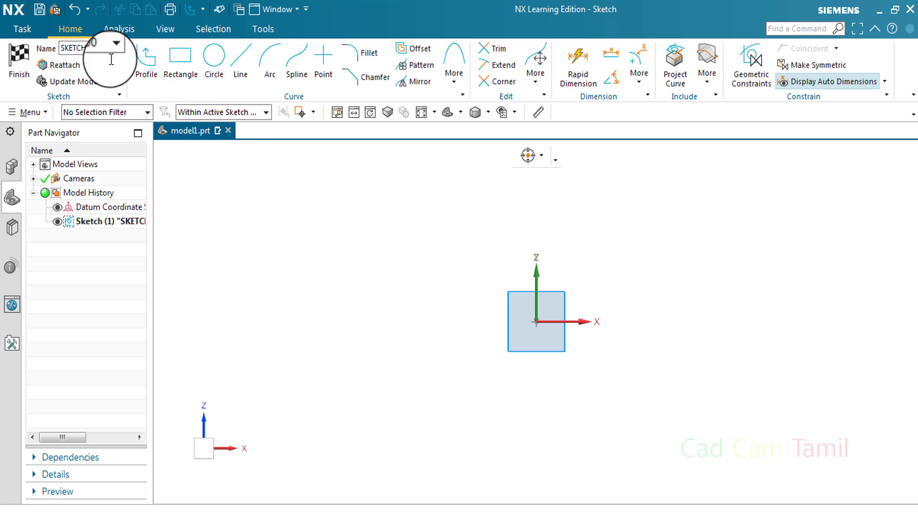
Step: Review the selection scope and type filter lists again, then return to Home
{"action": "left_click", "coordinate": [242, 114]}
{"action": "left_click", "coordinate": [135, 114]}
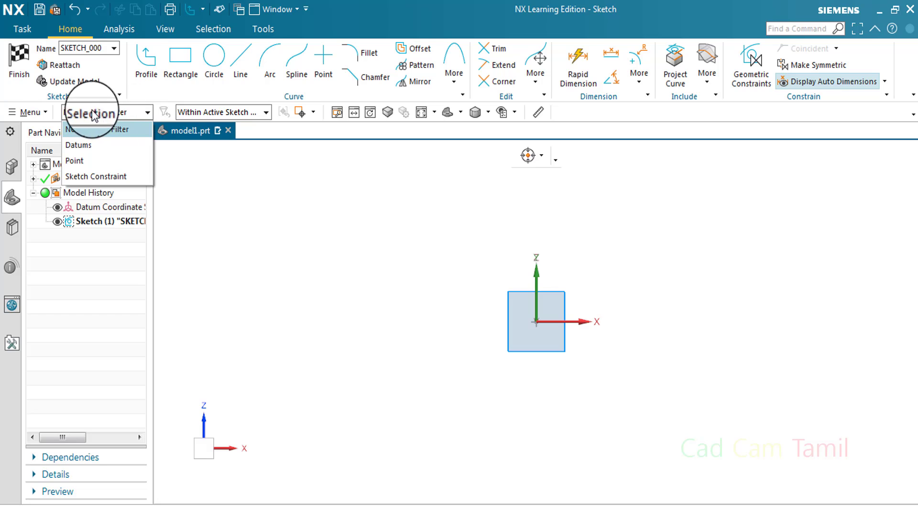
{"action": "left_click", "coordinate": [213, 30]}
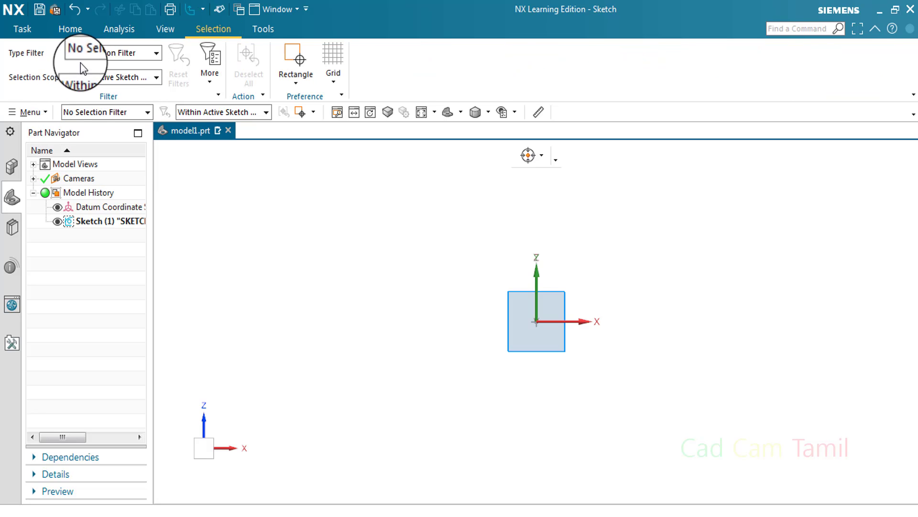
{"action": "left_click", "coordinate": [123, 53]}
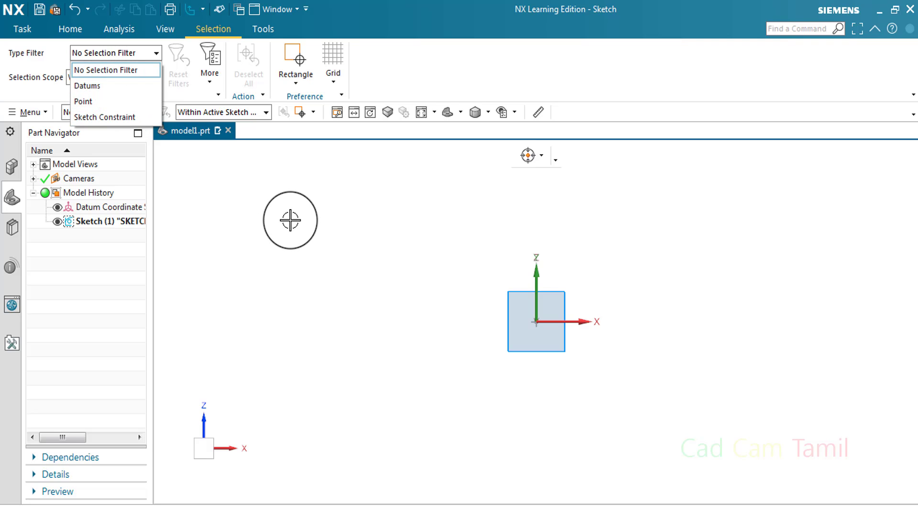
{"action": "left_click", "coordinate": [290, 220]}
{"action": "left_click", "coordinate": [64, 36]}
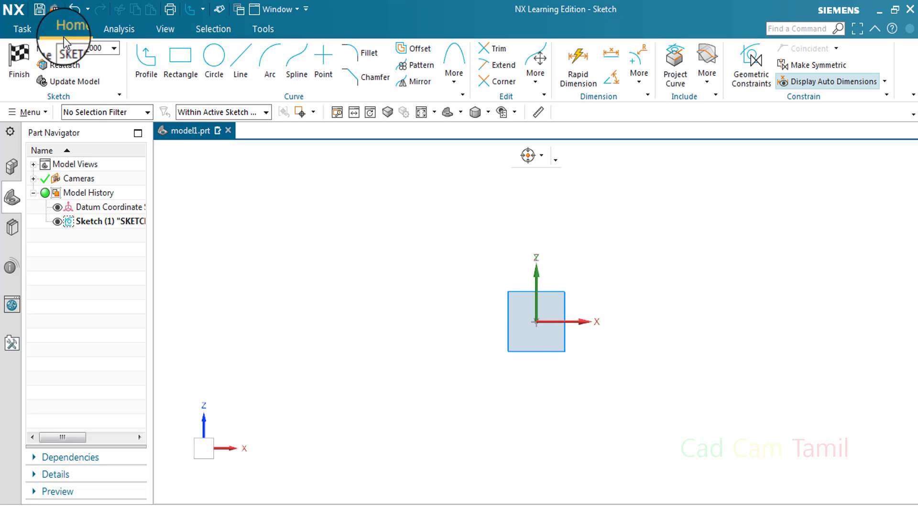
Step: Draw a circle left of the origin and a rotated rectangle
{"action": "left_click", "coordinate": [211, 61]}
{"action": "left_click", "coordinate": [453, 272]}
{"action": "left_click", "coordinate": [486, 285]}
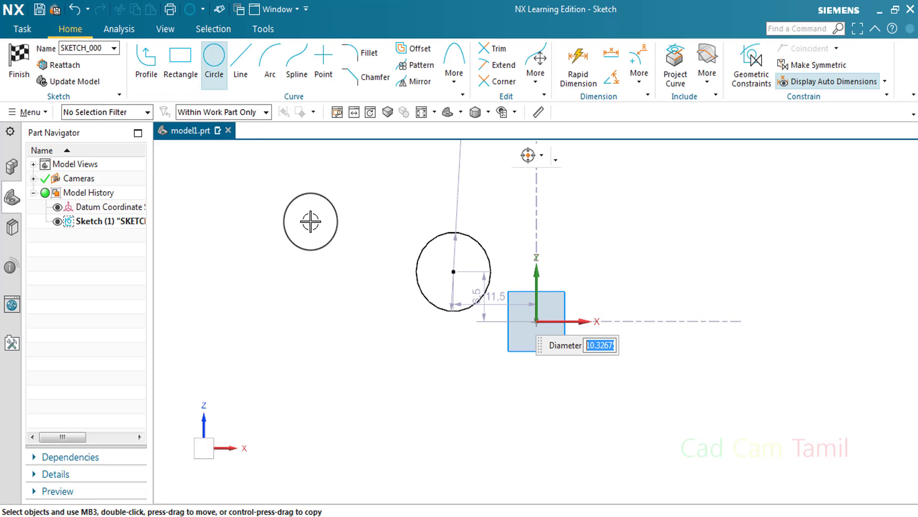
{"action": "left_click", "coordinate": [243, 148]}
{"action": "left_click", "coordinate": [181, 62]}
{"action": "left_click", "coordinate": [612, 218]}
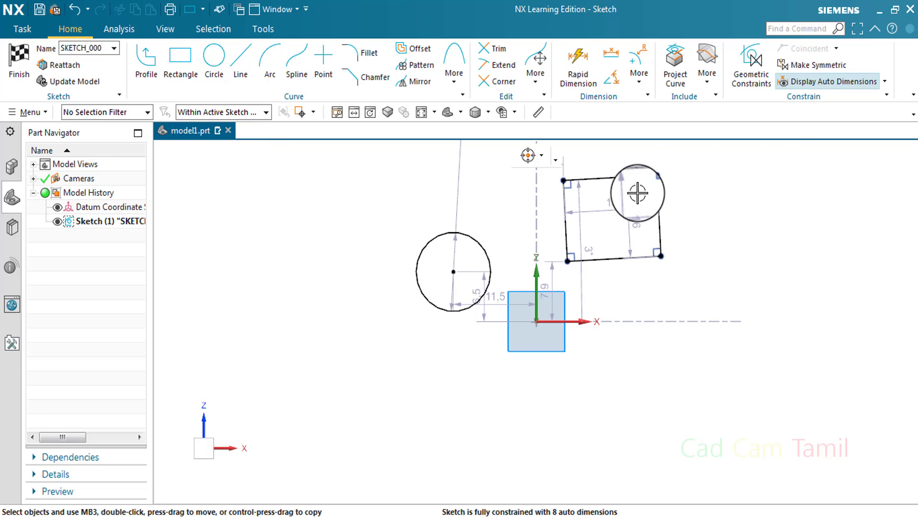
{"action": "left_click", "coordinate": [799, 81]}
Step: Place five sketch points around the circle
{"action": "left_click", "coordinate": [323, 62]}
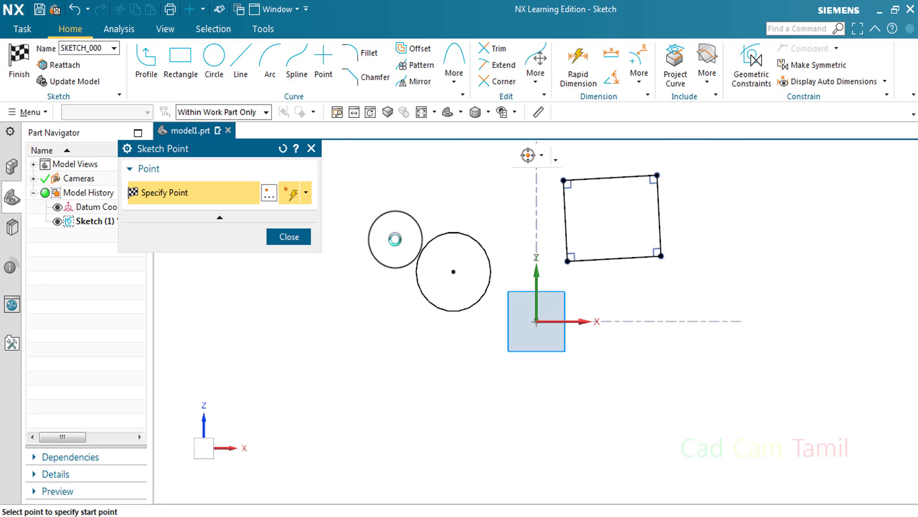
{"action": "left_click", "coordinate": [375, 228]}
{"action": "left_click", "coordinate": [332, 290]}
{"action": "left_click", "coordinate": [402, 335]}
{"action": "left_click", "coordinate": [326, 375]}
{"action": "left_click", "coordinate": [283, 359]}
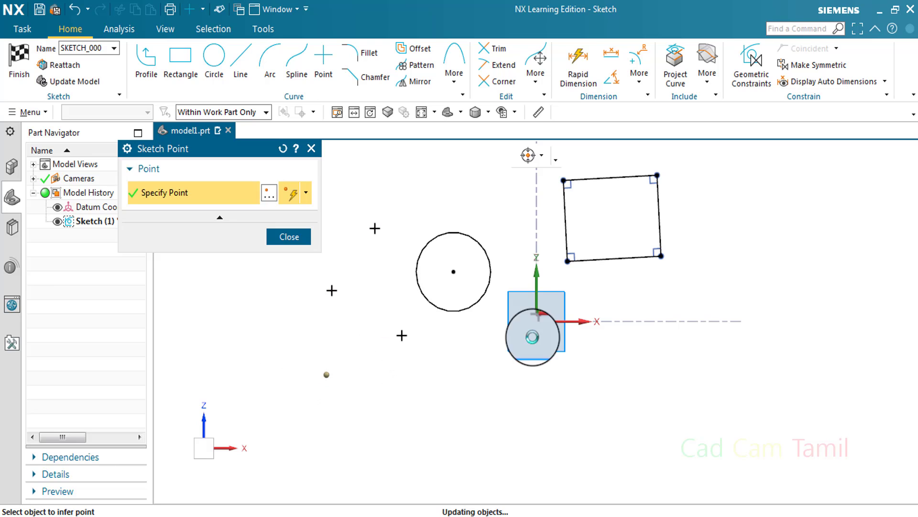
{"action": "middle_click", "coordinate": [478, 304]}
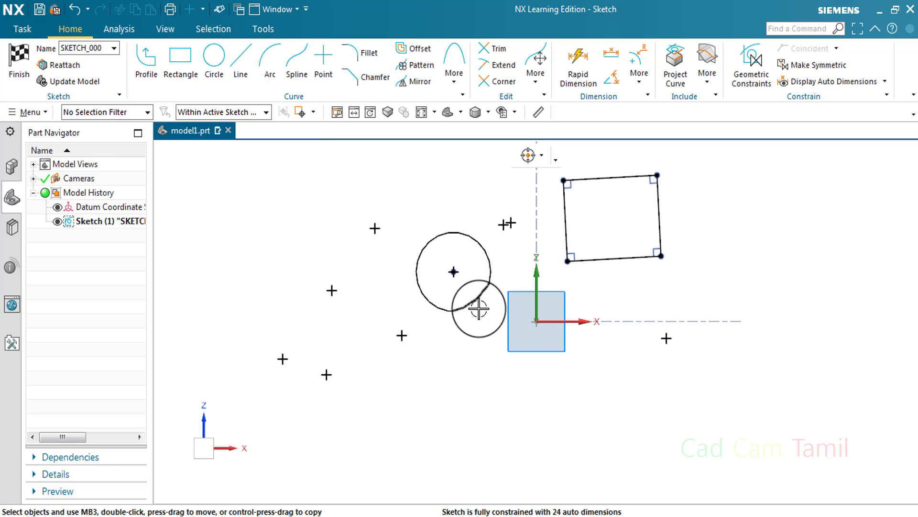
Step: Check the type filter list, show auto dimensions, and move the circle toward the rectangle
{"action": "left_click", "coordinate": [115, 112]}
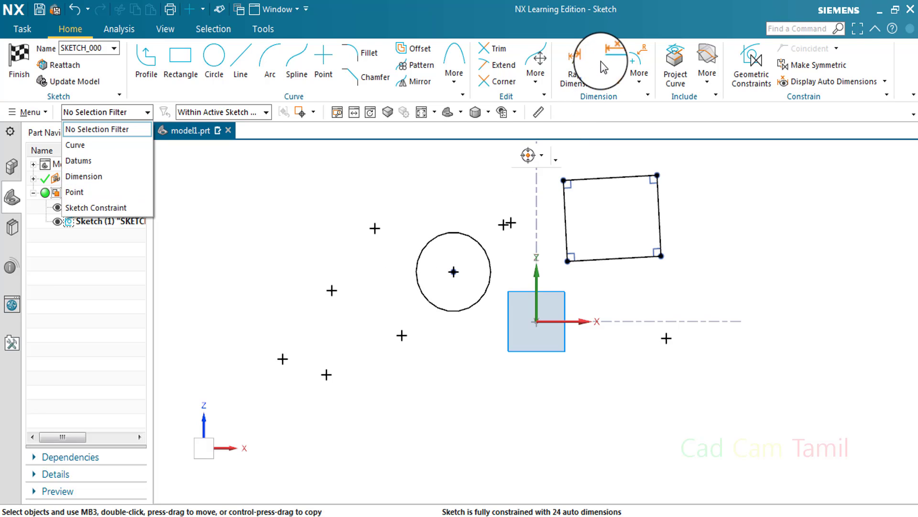
{"action": "left_click", "coordinate": [578, 67]}
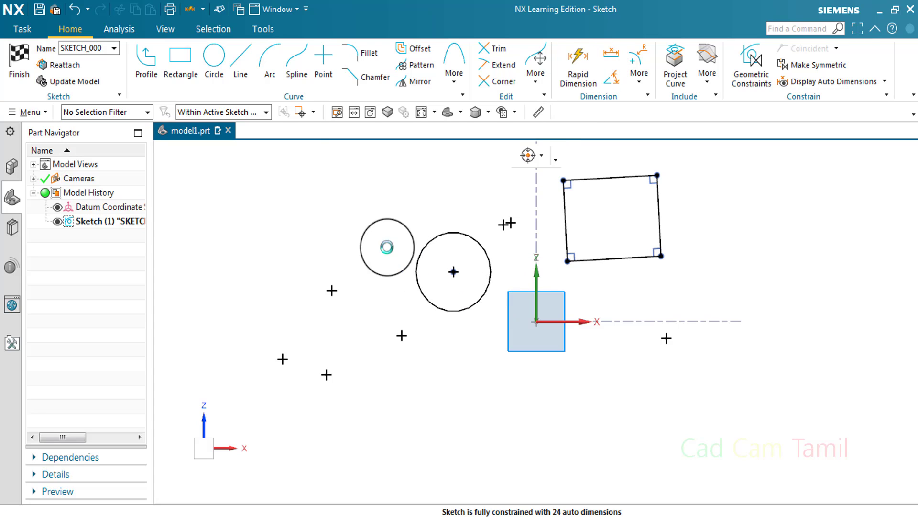
{"action": "left_click", "coordinate": [816, 79]}
{"action": "left_click_drag", "start_coordinate": [706, 310], "coordinate": [615, 280]}
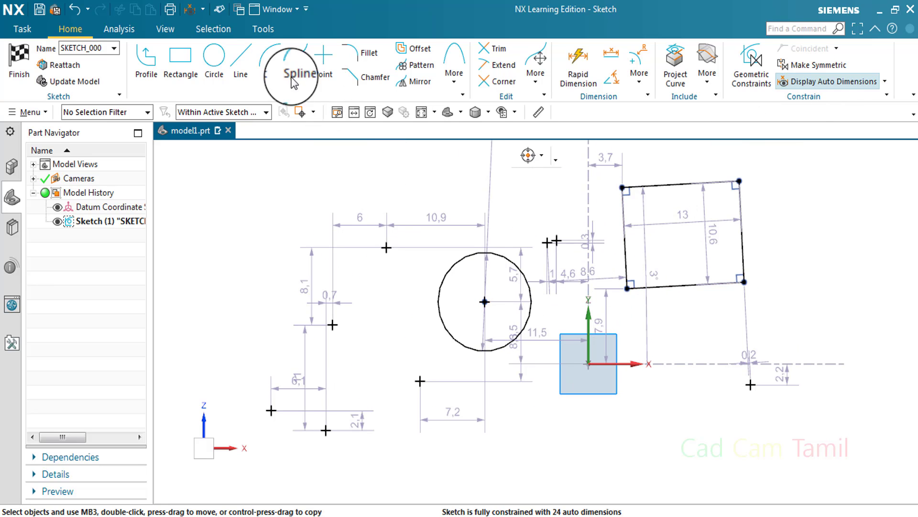
Step: Draw an 18.5-long horizontal line above and left of the circle
{"action": "left_click", "coordinate": [240, 62]}
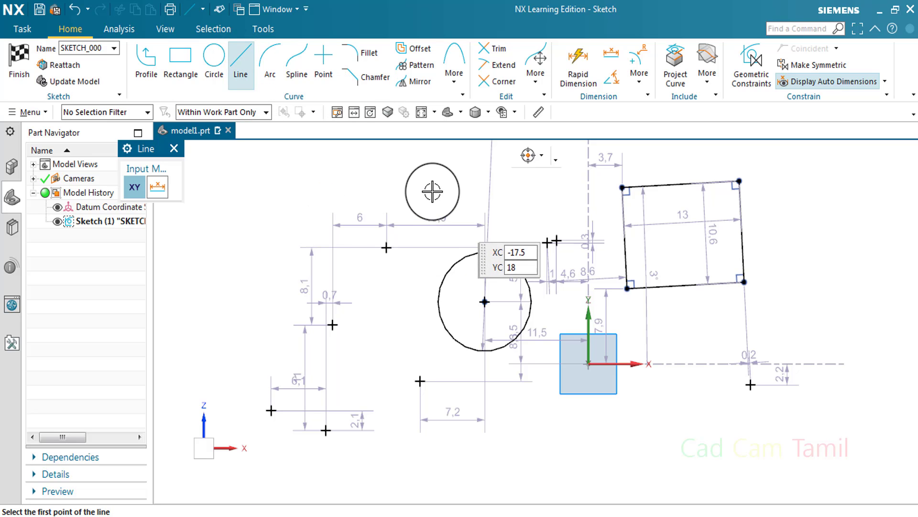
{"action": "left_click", "coordinate": [431, 192]}
{"action": "left_click", "coordinate": [264, 191]}
{"action": "left_click", "coordinate": [174, 148]}
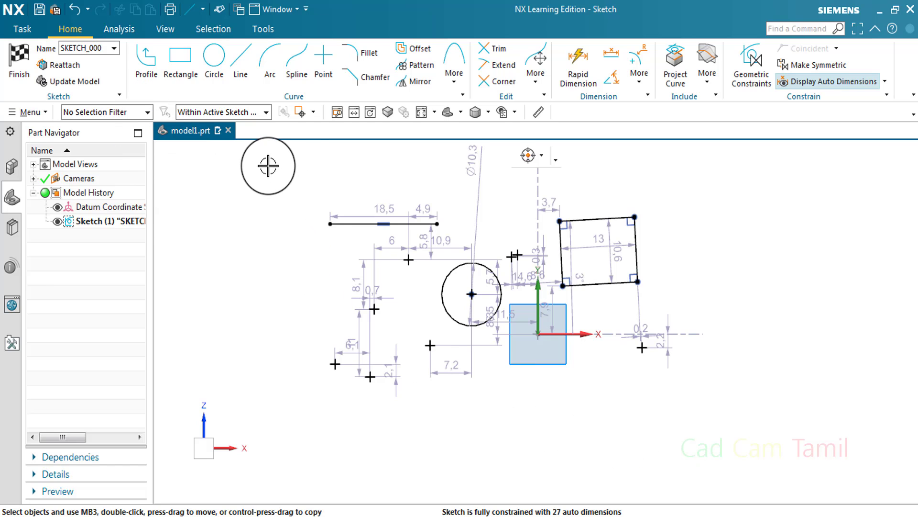
{"action": "left_click", "coordinate": [313, 112]}
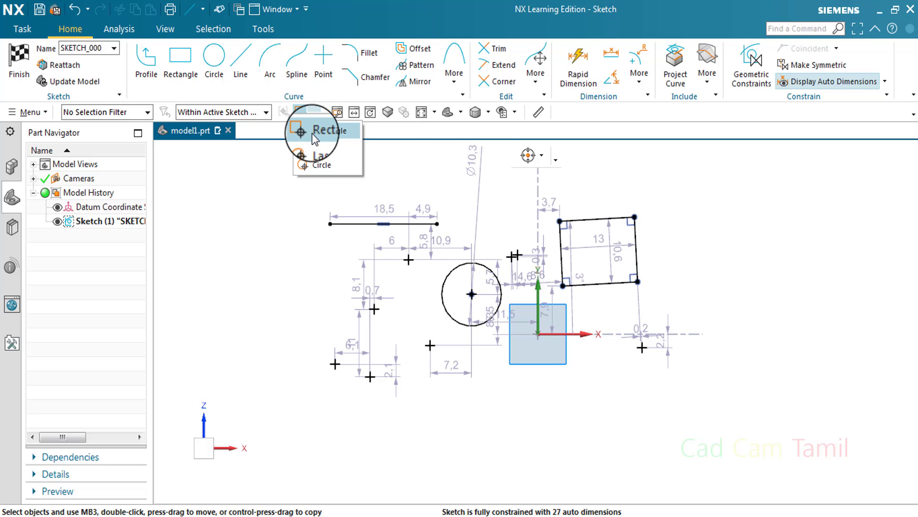
Step: Box-select the whole sketch, then box-select again with the Type Filter set to Curve
{"action": "left_click", "coordinate": [312, 130]}
{"action": "left_click_drag", "start_coordinate": [254, 168], "coordinate": [736, 429]}
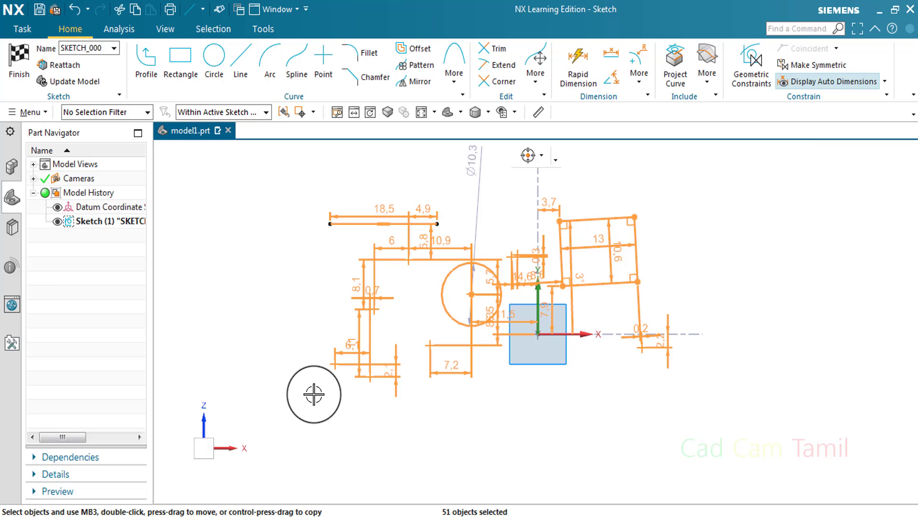
{"action": "key", "text": "Escape"}
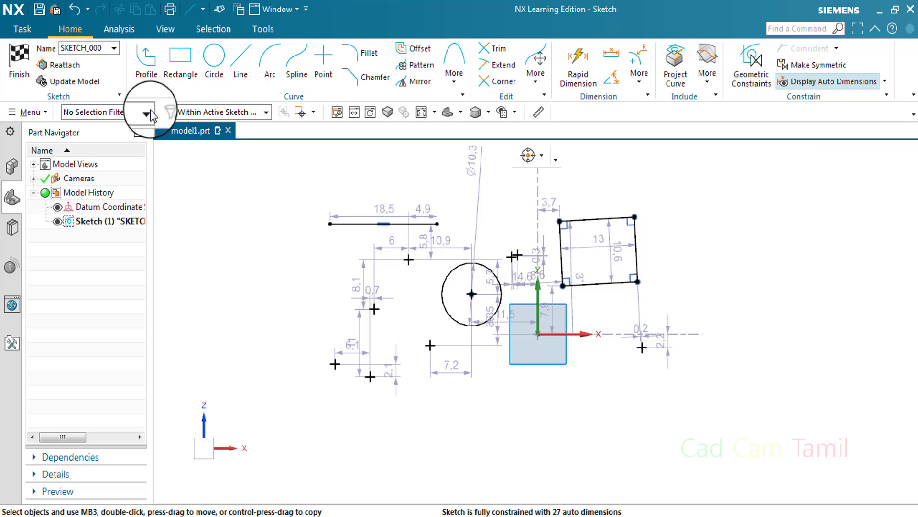
{"action": "left_click", "coordinate": [150, 112]}
{"action": "left_click", "coordinate": [137, 147]}
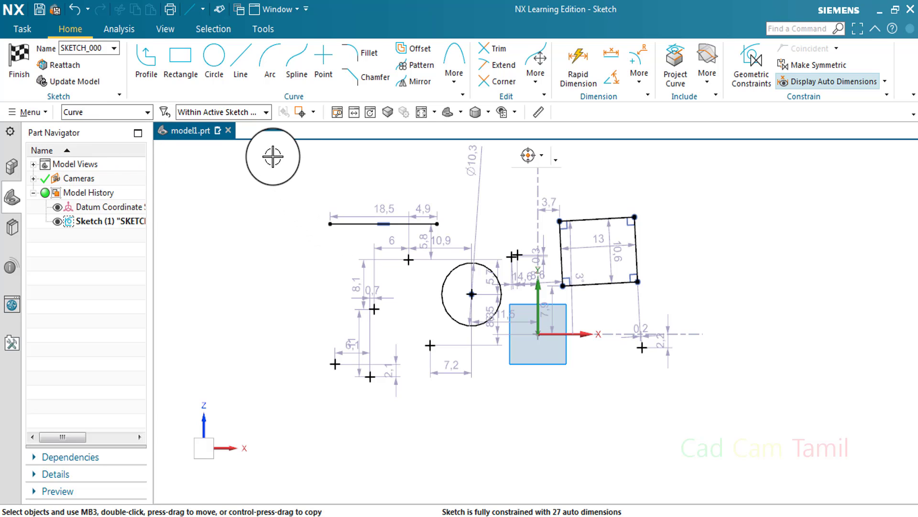
{"action": "left_click_drag", "start_coordinate": [272, 157], "coordinate": [759, 448]}
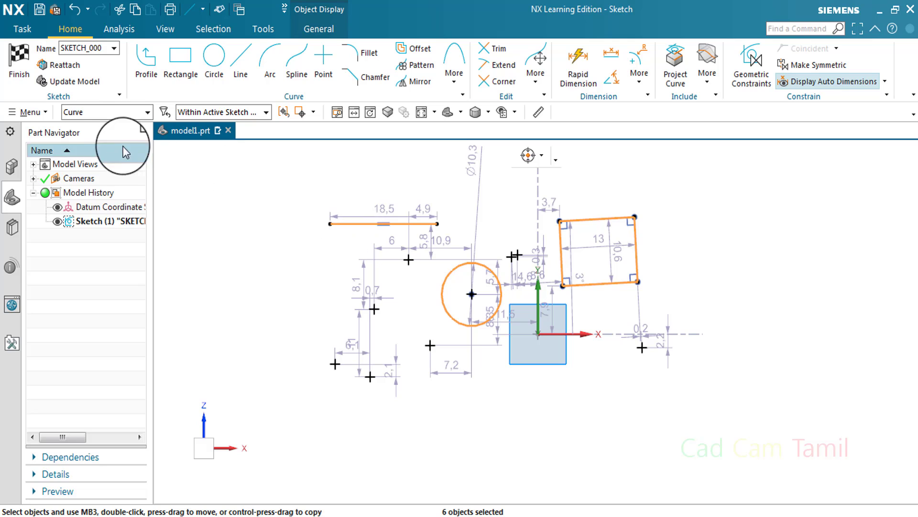
Step: Switch the Type Filter to Datums and try box-selecting datums
{"action": "left_click", "coordinate": [97, 111]}
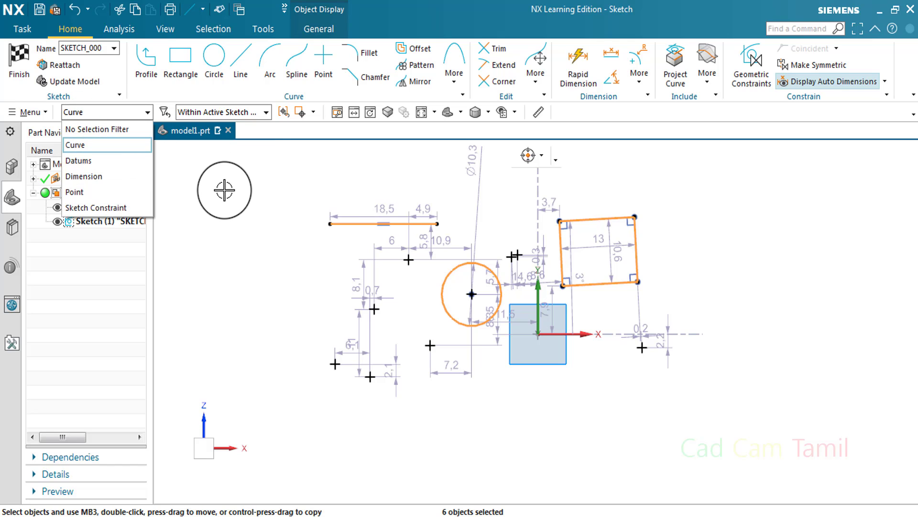
{"action": "left_click", "coordinate": [225, 191]}
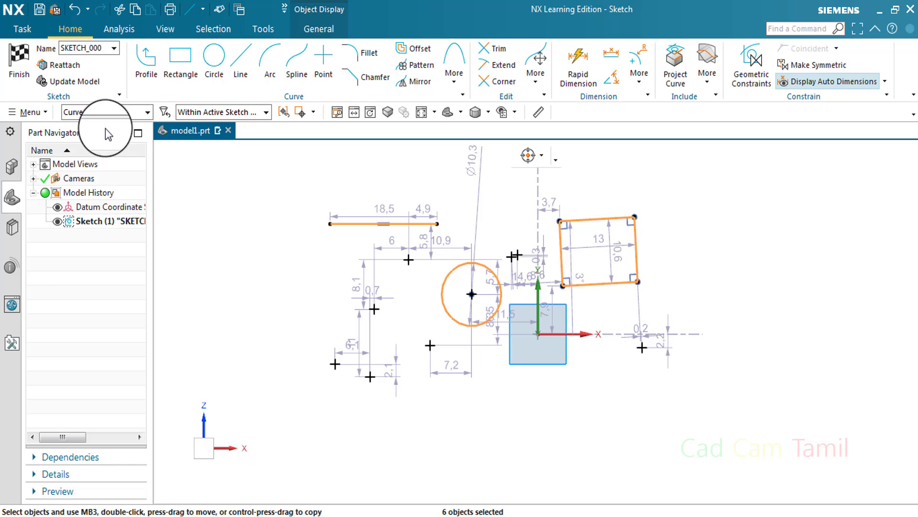
{"action": "left_click", "coordinate": [106, 113]}
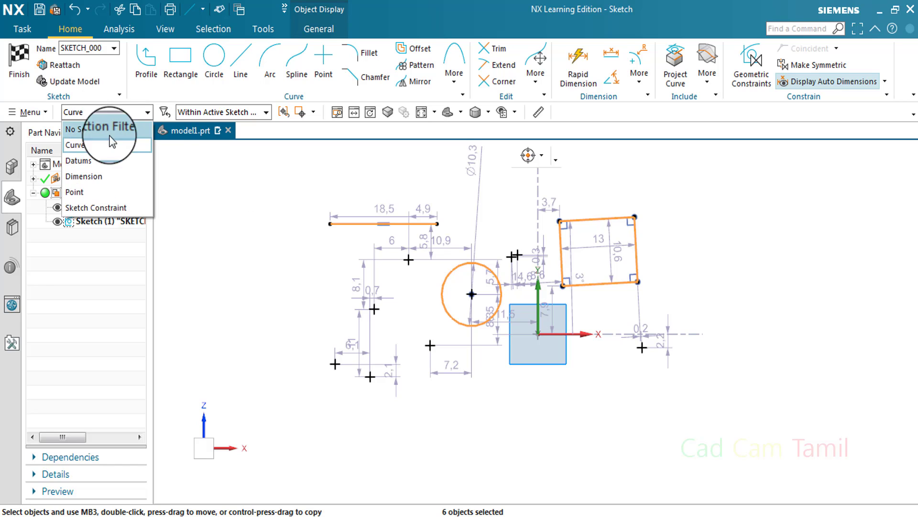
{"action": "left_click", "coordinate": [115, 167]}
{"action": "key", "text": "Escape"}
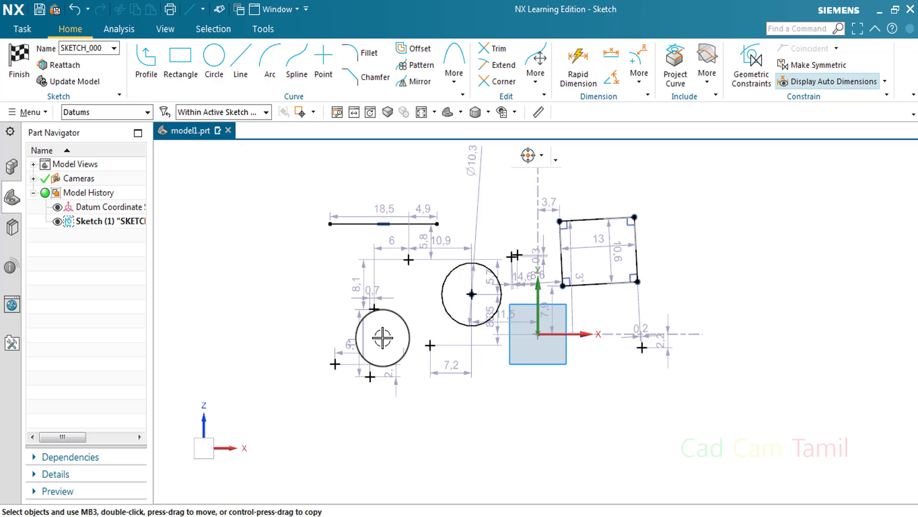
{"action": "left_click_drag", "start_coordinate": [293, 176], "coordinate": [710, 426]}
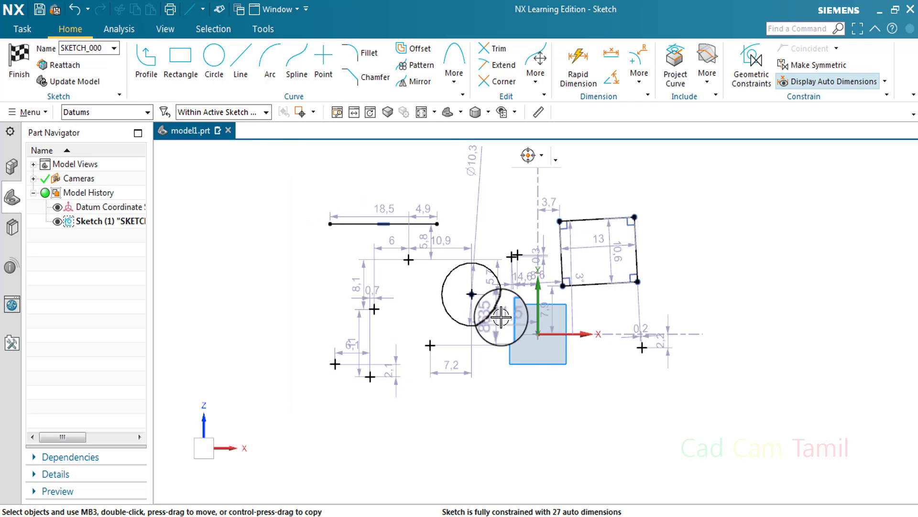
Step: Set the filter to Dimension, select all 27 dimensions, and drag the circle
{"action": "left_click", "coordinate": [141, 114]}
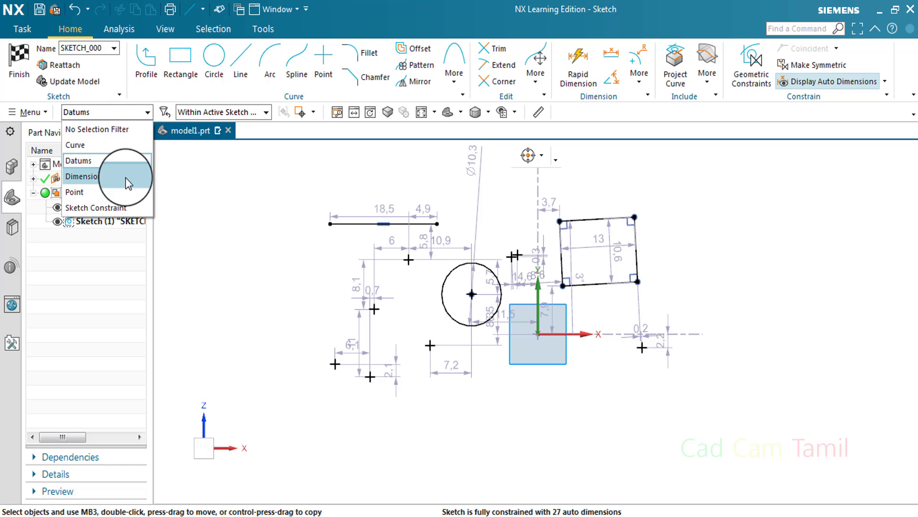
{"action": "left_click", "coordinate": [96, 176]}
{"action": "scroll", "coordinate": [496, 433], "scroll_direction": "up", "scroll_amount": 1}
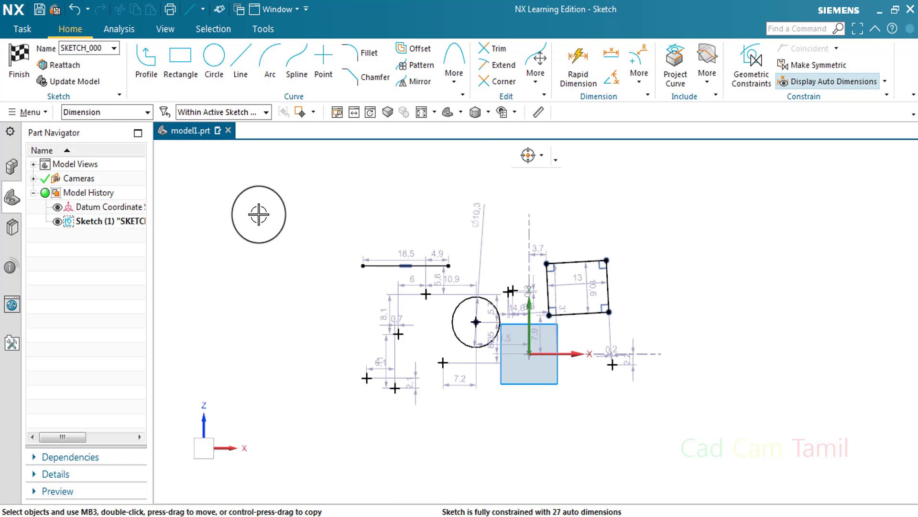
{"action": "left_click_drag", "start_coordinate": [266, 179], "coordinate": [717, 425]}
{"action": "scroll", "coordinate": [476, 424], "scroll_direction": "down", "scroll_amount": 1}
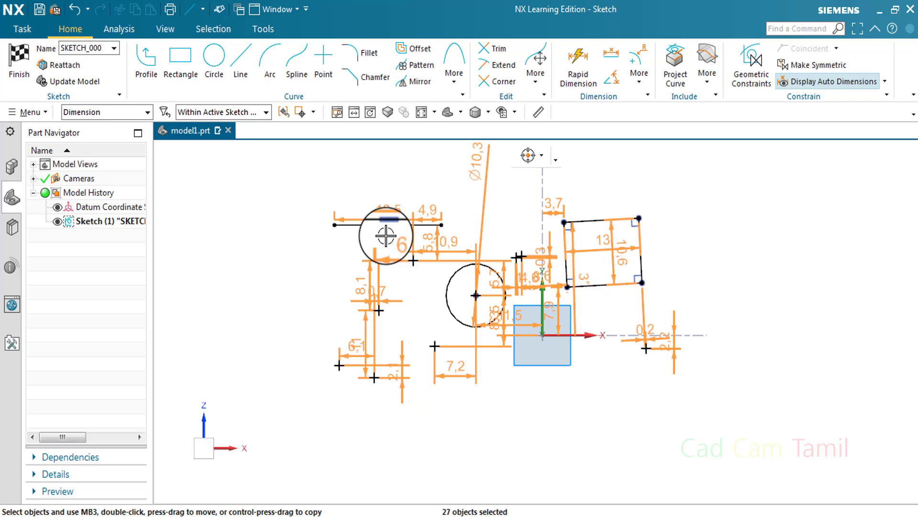
{"action": "scroll", "coordinate": [407, 267], "scroll_direction": "down", "scroll_amount": 3}
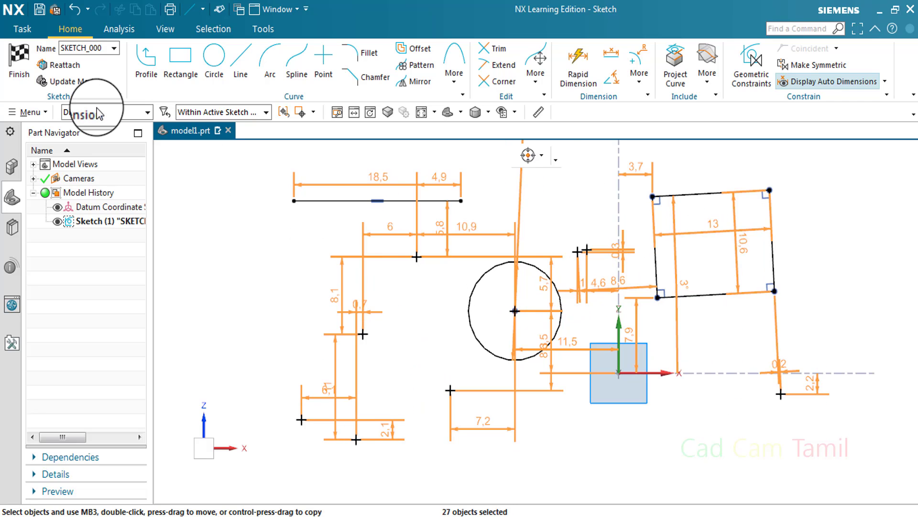
{"action": "scroll", "coordinate": [478, 341], "scroll_direction": "up", "scroll_amount": 1}
{"action": "scroll", "coordinate": [506, 346], "scroll_direction": "up", "scroll_amount": 1}
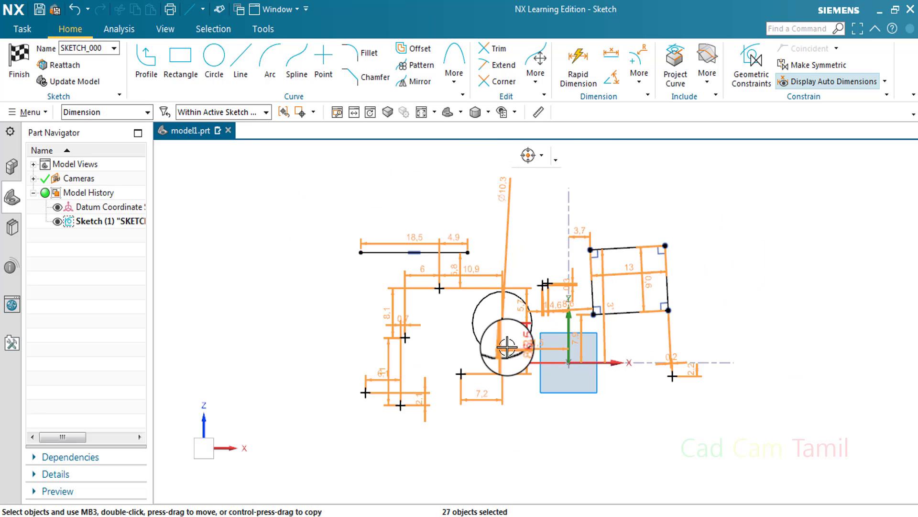
{"action": "mouse_move", "coordinate": [507, 347]}
{"action": "left_mouse_down"}
{"action": "mouse_move", "coordinate": [431, 191]}
{"action": "mouse_move", "coordinate": [492, 319]}
{"action": "left_mouse_up"}
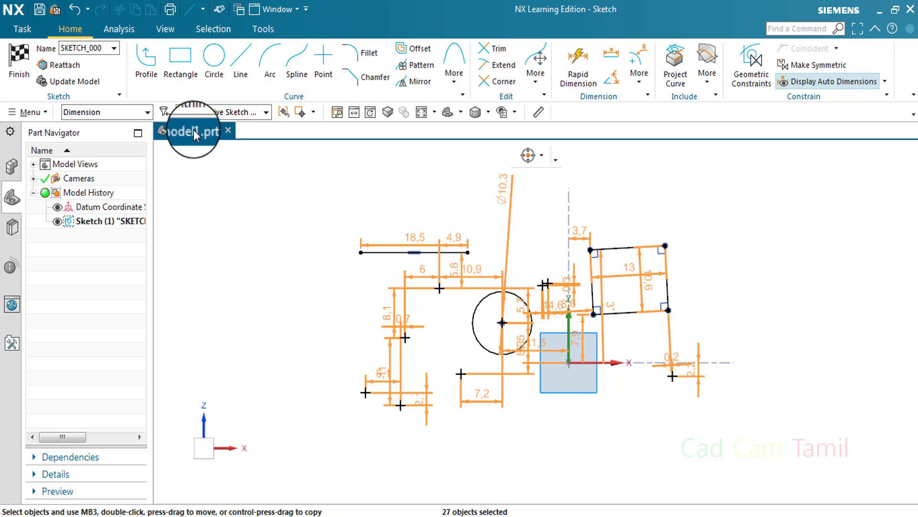
Step: Reset filters, then set the filter to Point and box-select the 9 sketch points
{"action": "left_click", "coordinate": [165, 115]}
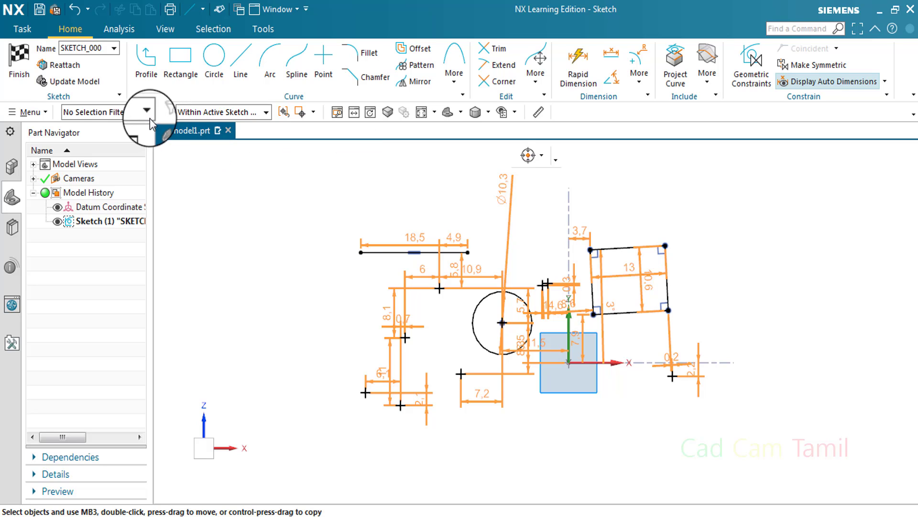
{"action": "left_click", "coordinate": [146, 112]}
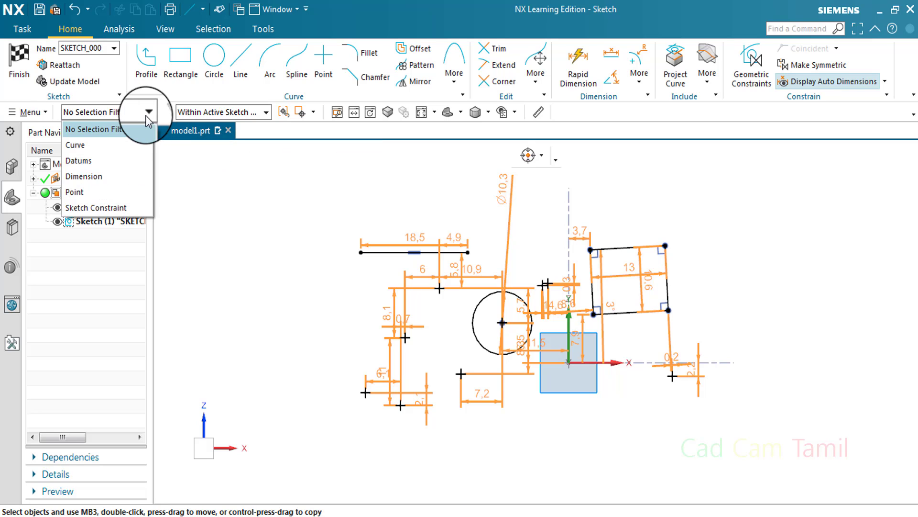
{"action": "left_click", "coordinate": [237, 225]}
{"action": "left_click", "coordinate": [146, 112]}
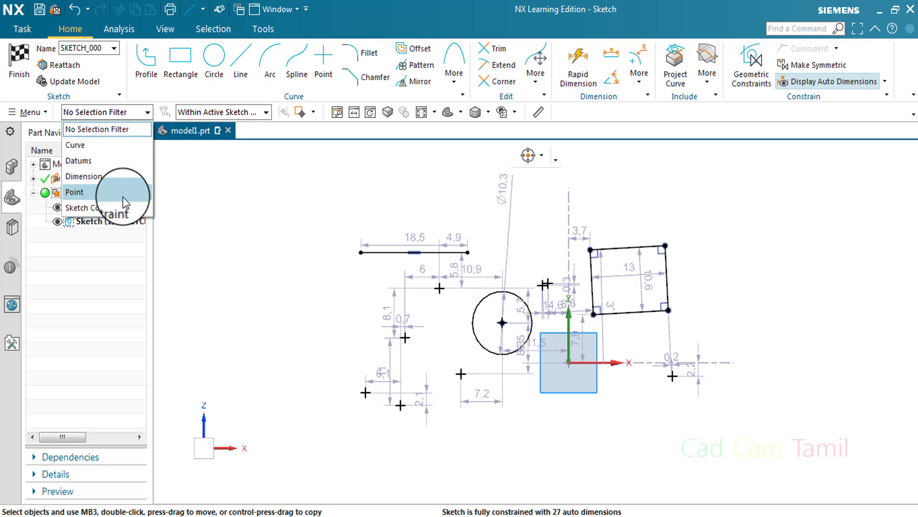
{"action": "left_click", "coordinate": [125, 203]}
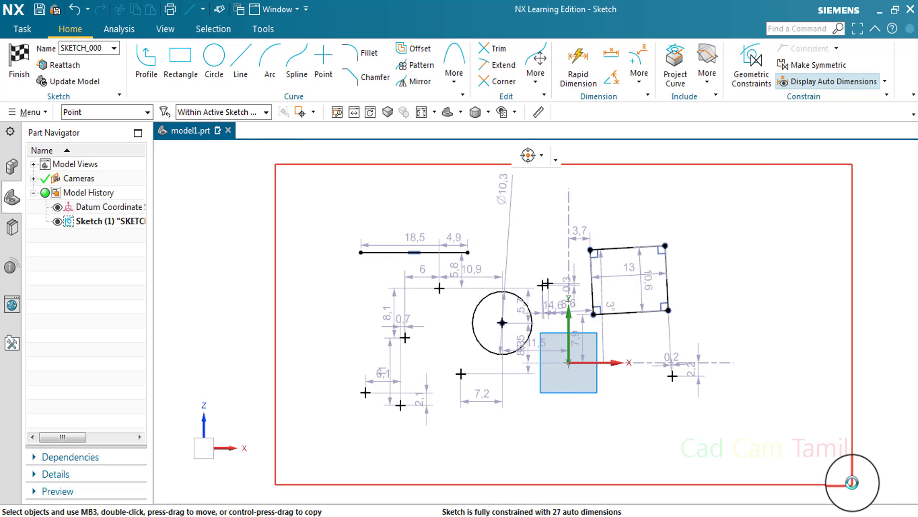
{"action": "left_click_drag", "start_coordinate": [770, 445], "coordinate": [838, 482]}
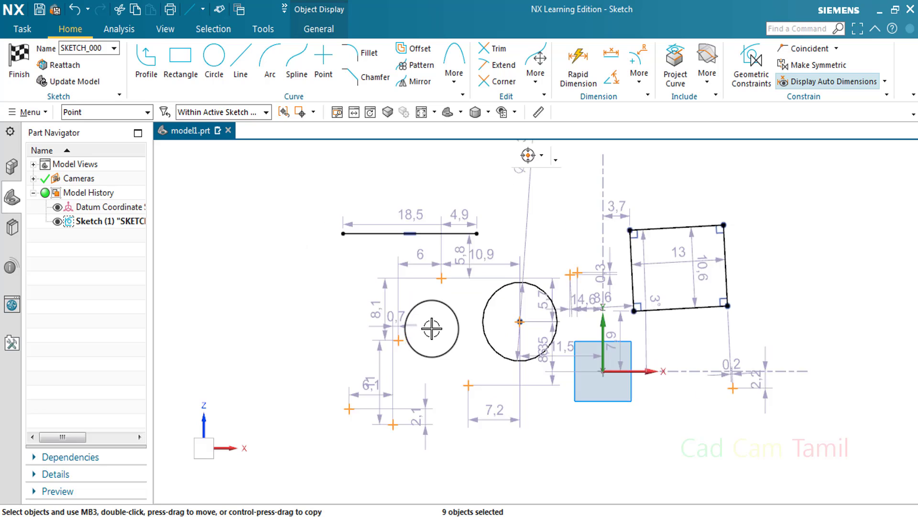
{"action": "scroll", "coordinate": [430, 325], "scroll_direction": "down", "scroll_amount": 3}
{"action": "scroll", "coordinate": [418, 394], "scroll_direction": "up", "scroll_amount": 2}
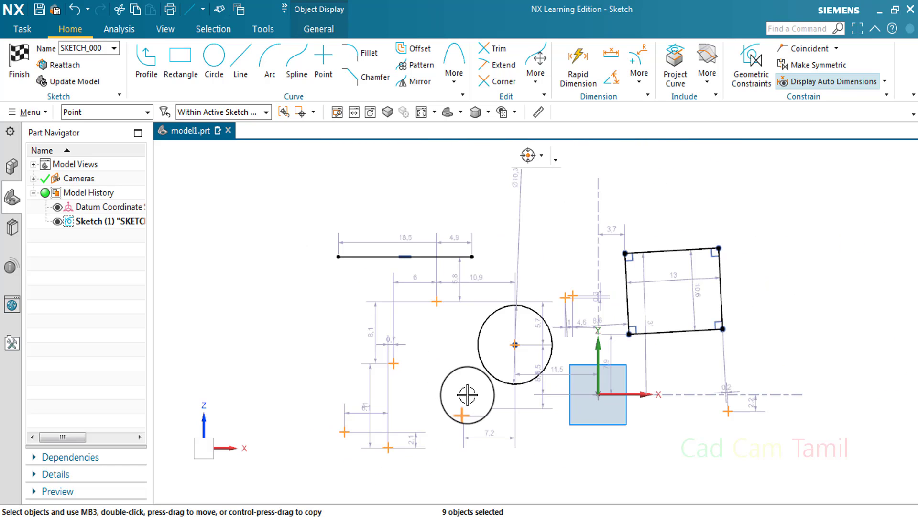
Step: Change the Type Filter to Sketch Constraint and deselect the points
{"action": "left_click", "coordinate": [137, 115]}
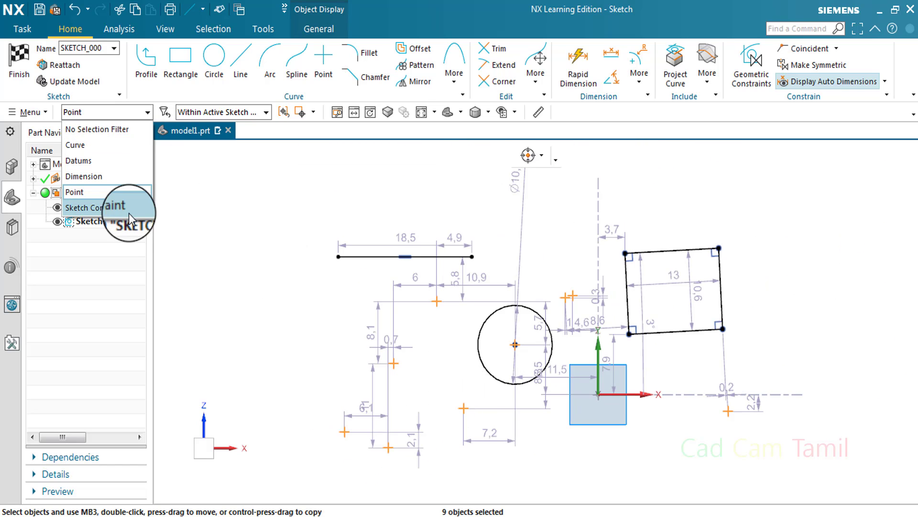
{"action": "left_click", "coordinate": [200, 222]}
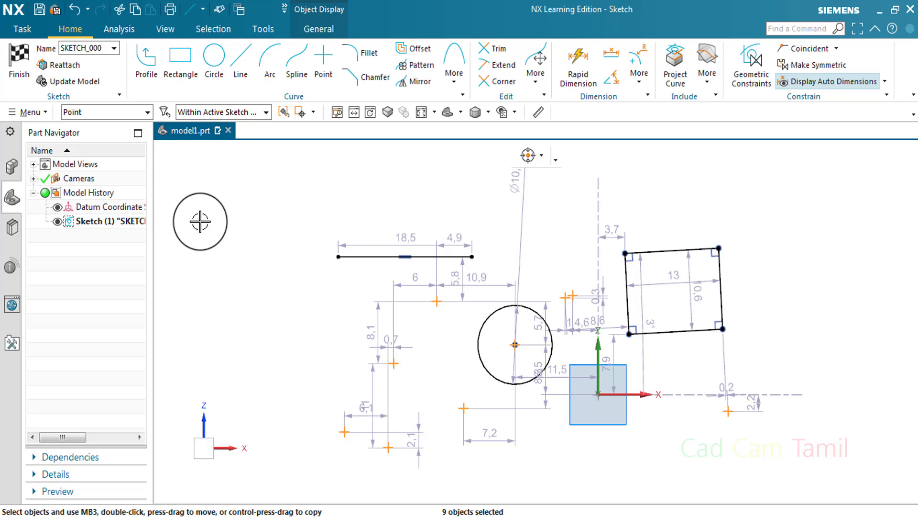
{"action": "left_click", "coordinate": [139, 117]}
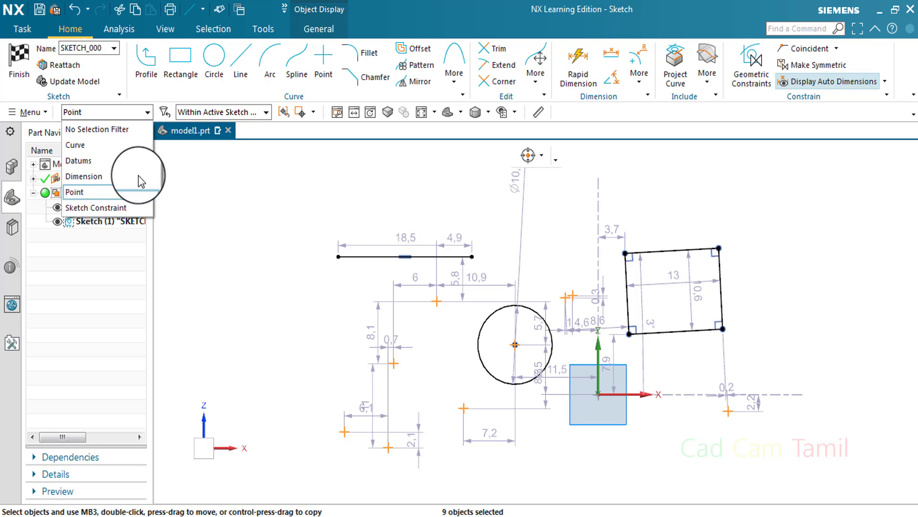
{"action": "left_click", "coordinate": [131, 208]}
{"action": "left_click_drag", "start_coordinate": [251, 183], "coordinate": [338, 223]}
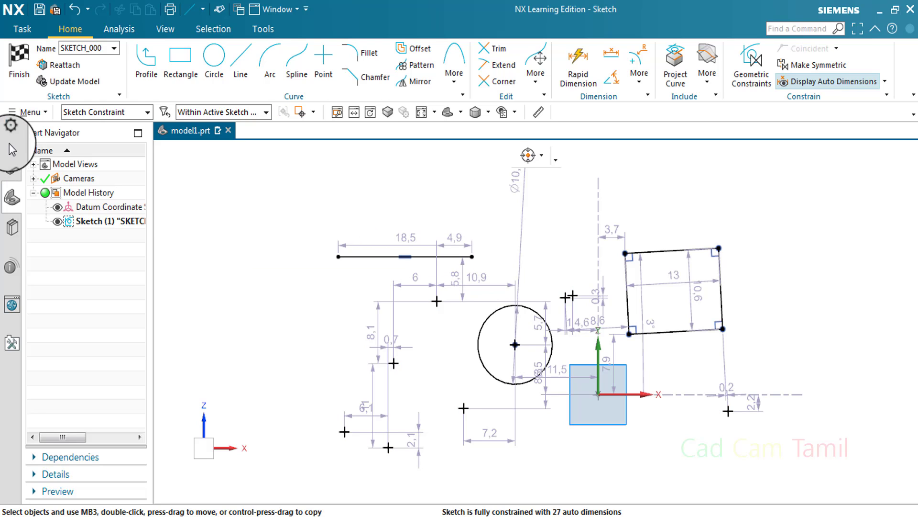
Step: Box-select the sketch constraints, recheck the type filter list, and open the Selection tab
{"action": "mouse_move", "coordinate": [288, 186]}
{"action": "left_mouse_down"}
{"action": "mouse_move", "coordinate": [814, 455]}
{"action": "mouse_move", "coordinate": [807, 475]}
{"action": "left_mouse_up"}
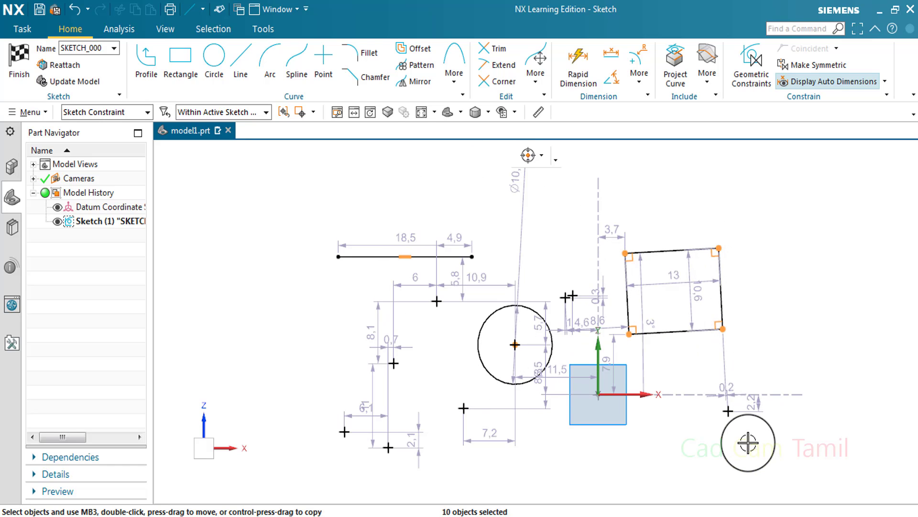
{"action": "left_click", "coordinate": [137, 113]}
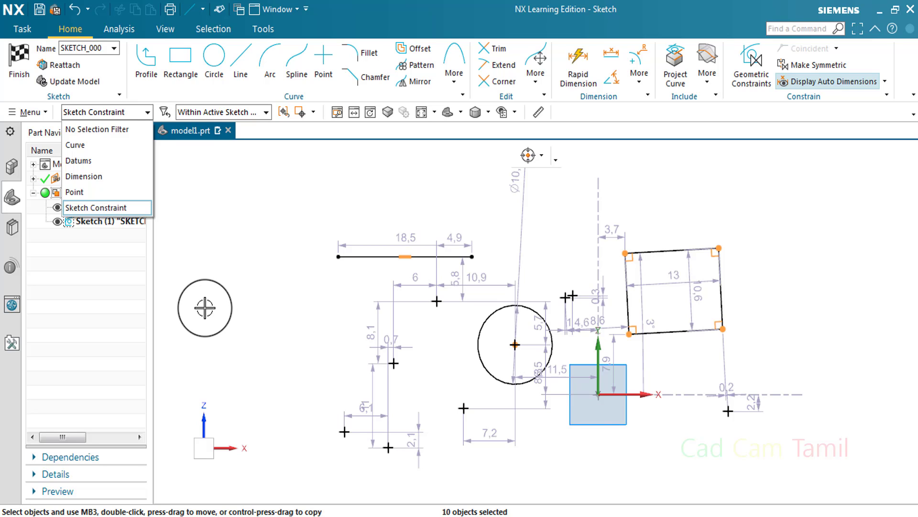
{"action": "left_click", "coordinate": [211, 29]}
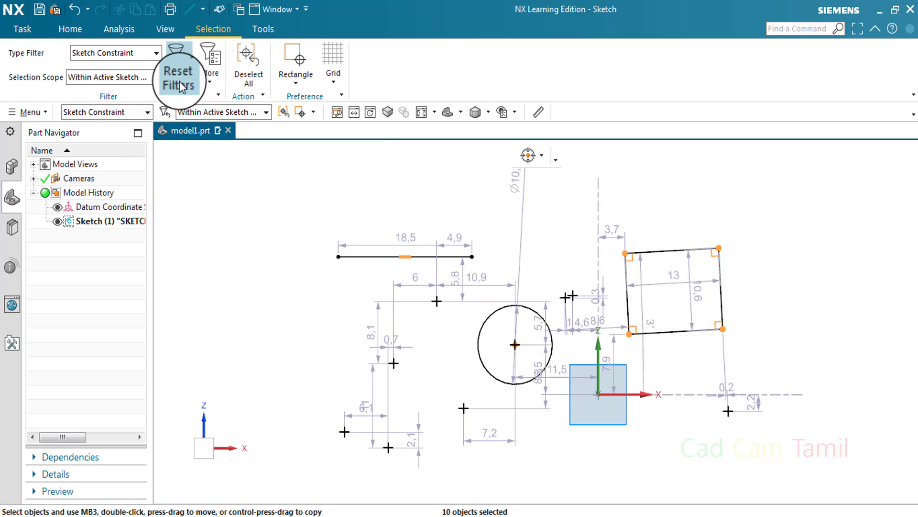
Step: Deselect all, set the Type Filter to Curve, then box-select and clear the curves
{"action": "left_click", "coordinate": [211, 82]}
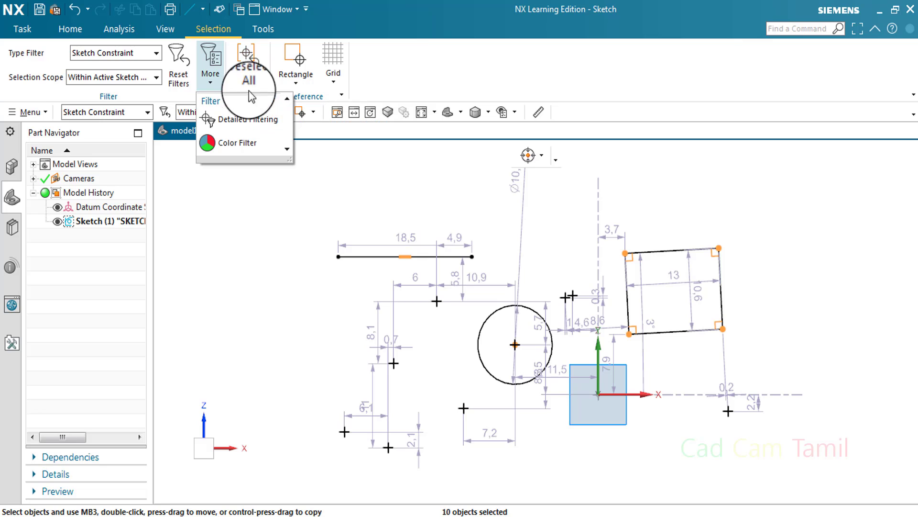
{"action": "left_click", "coordinate": [247, 71]}
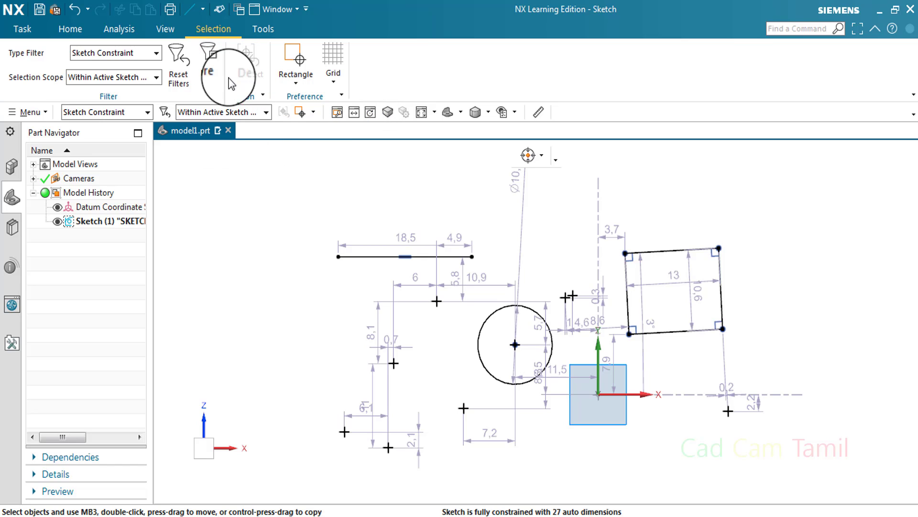
{"action": "left_click", "coordinate": [152, 53]}
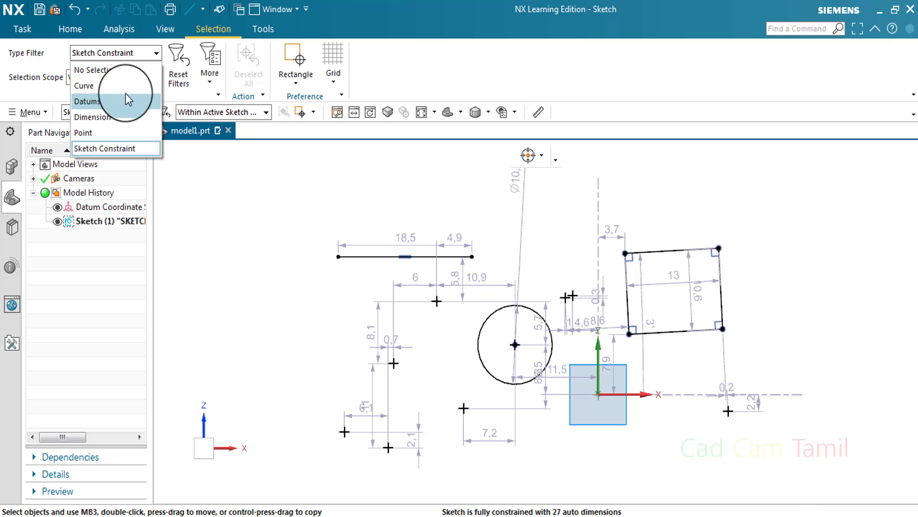
{"action": "left_click", "coordinate": [84, 86]}
{"action": "left_click_drag", "start_coordinate": [268, 165], "coordinate": [789, 478]}
{"action": "left_click", "coordinate": [247, 74]}
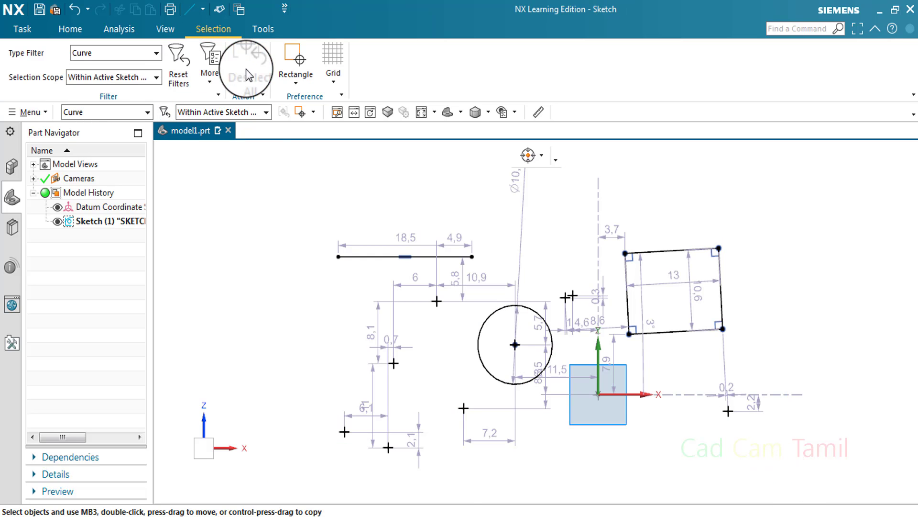
Step: Try Lasso and Circle selection shapes on the curves, then check the Grid options
{"action": "left_click", "coordinate": [296, 85]}
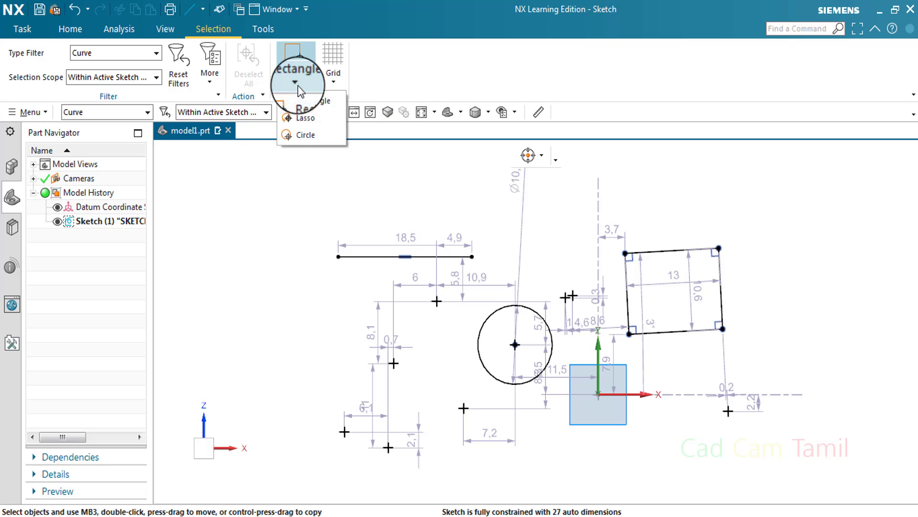
{"action": "left_click", "coordinate": [305, 117]}
{"action": "mouse_move", "coordinate": [287, 212]}
{"action": "left_mouse_down"}
{"action": "mouse_move", "coordinate": [637, 248]}
{"action": "mouse_move", "coordinate": [780, 461]}
{"action": "mouse_move", "coordinate": [544, 424]}
{"action": "mouse_move", "coordinate": [450, 220]}
{"action": "left_mouse_up"}
{"action": "left_click", "coordinate": [290, 84]}
{"action": "left_click", "coordinate": [308, 135]}
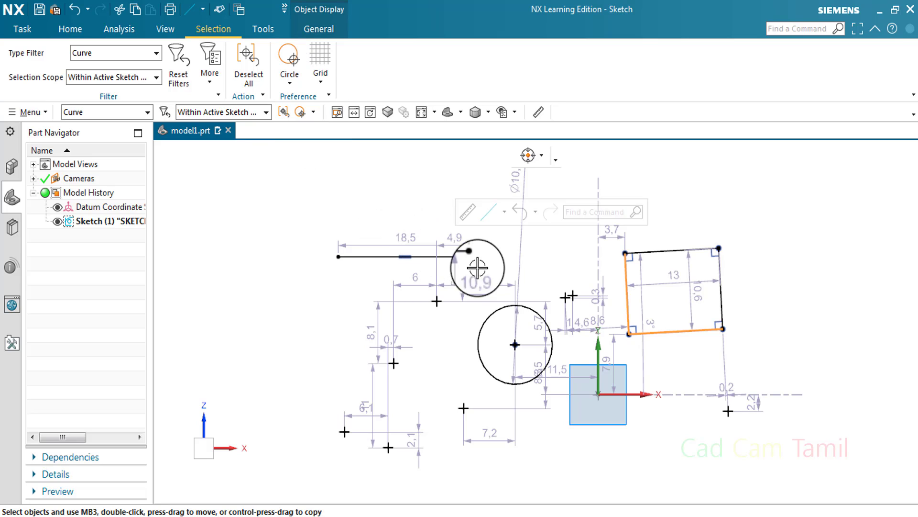
{"action": "mouse_move", "coordinate": [515, 280]}
{"action": "left_mouse_down"}
{"action": "mouse_move", "coordinate": [712, 412]}
{"action": "mouse_move", "coordinate": [338, 246]}
{"action": "left_mouse_up"}
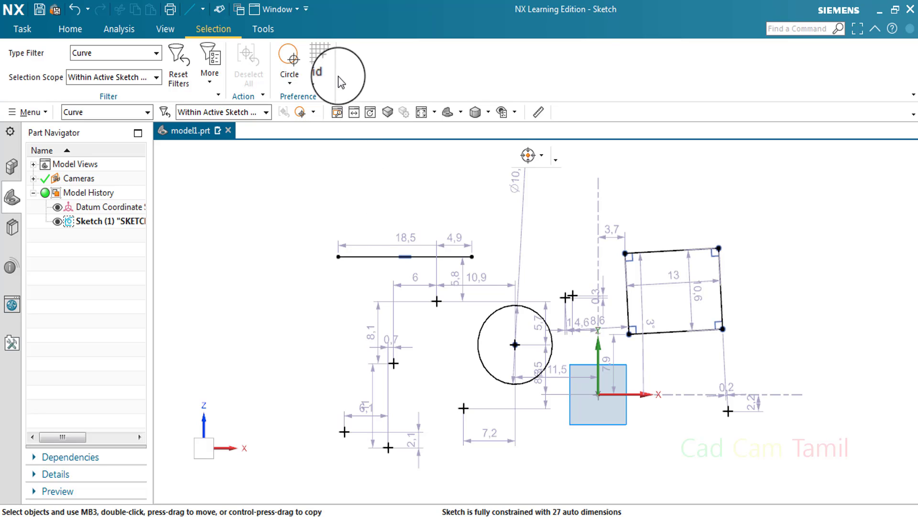
{"action": "scroll", "coordinate": [406, 217], "scroll_direction": "down", "scroll_amount": 2}
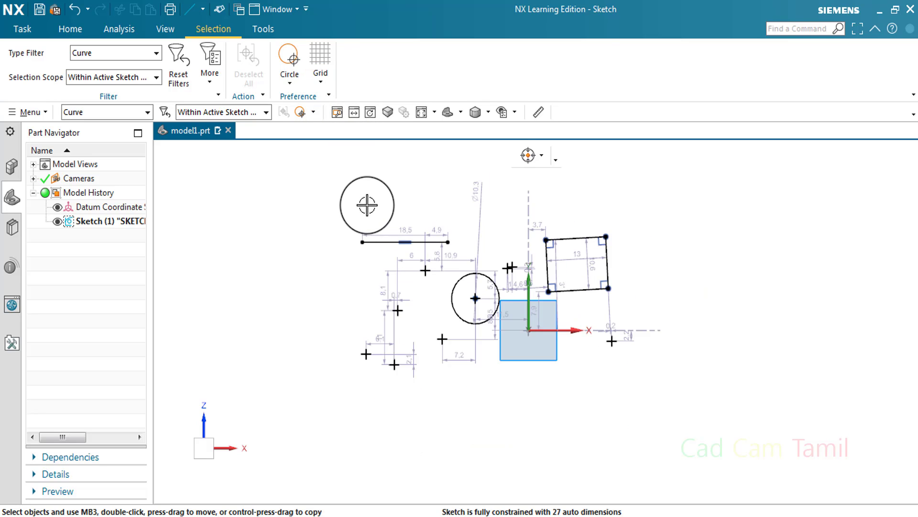
{"action": "left_click", "coordinate": [320, 79]}
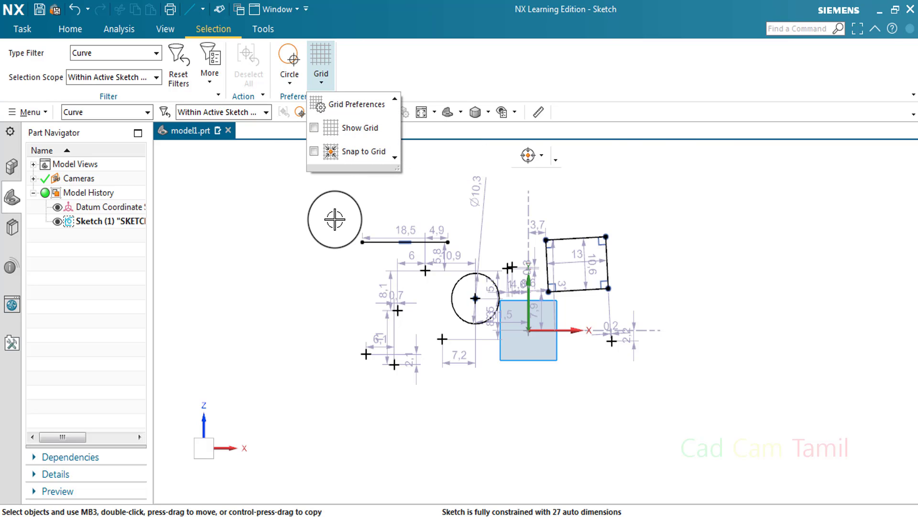
{"action": "left_click", "coordinate": [70, 29]}
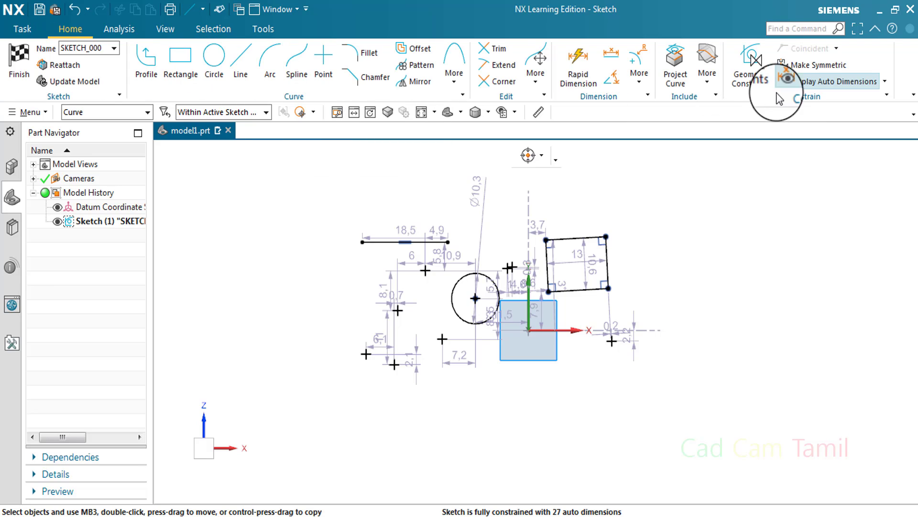
Step: Turn off auto dimensions, toggle Snap to Grid off, and show the grid
{"action": "left_click", "coordinate": [807, 85]}
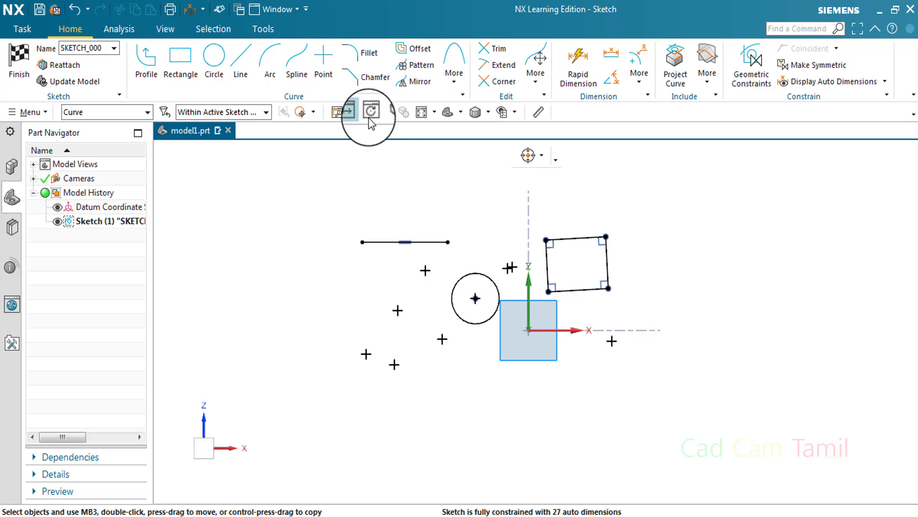
{"action": "left_click", "coordinate": [220, 29]}
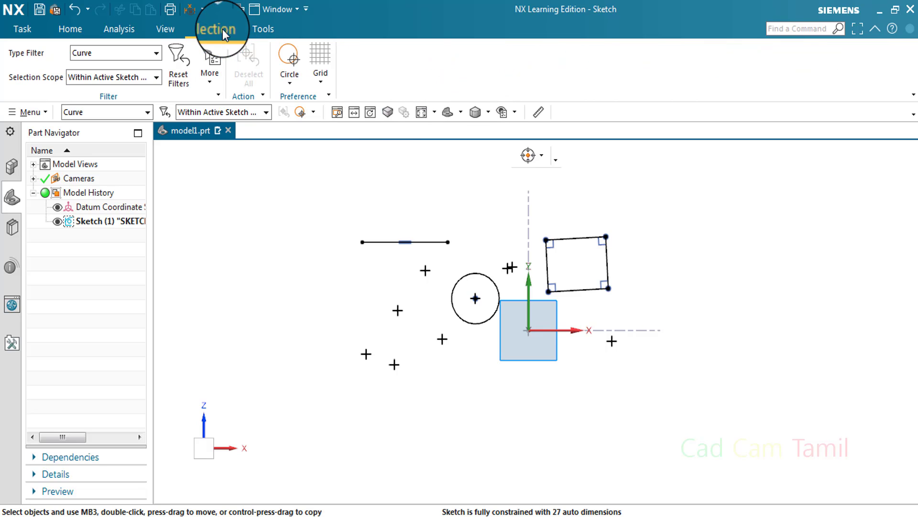
{"action": "left_click", "coordinate": [325, 83]}
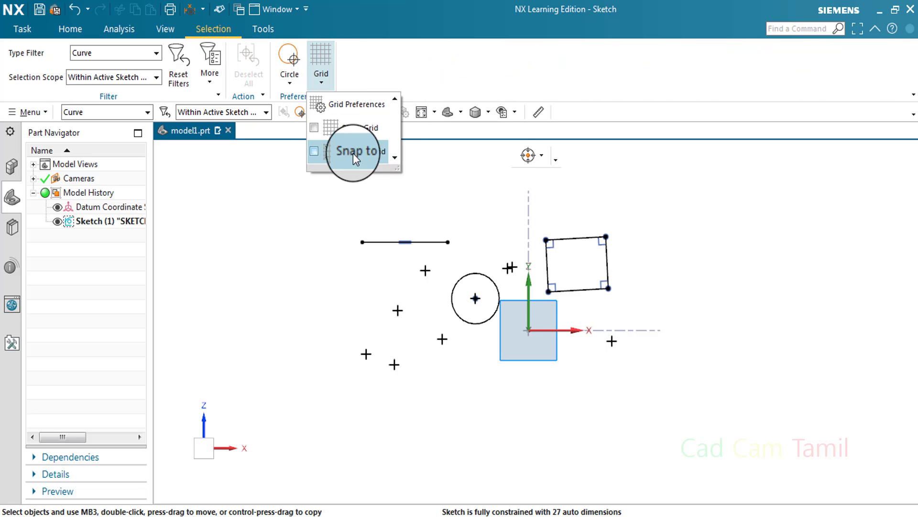
{"action": "left_click", "coordinate": [314, 157]}
{"action": "scroll", "coordinate": [526, 330], "scroll_direction": "down", "scroll_amount": 2}
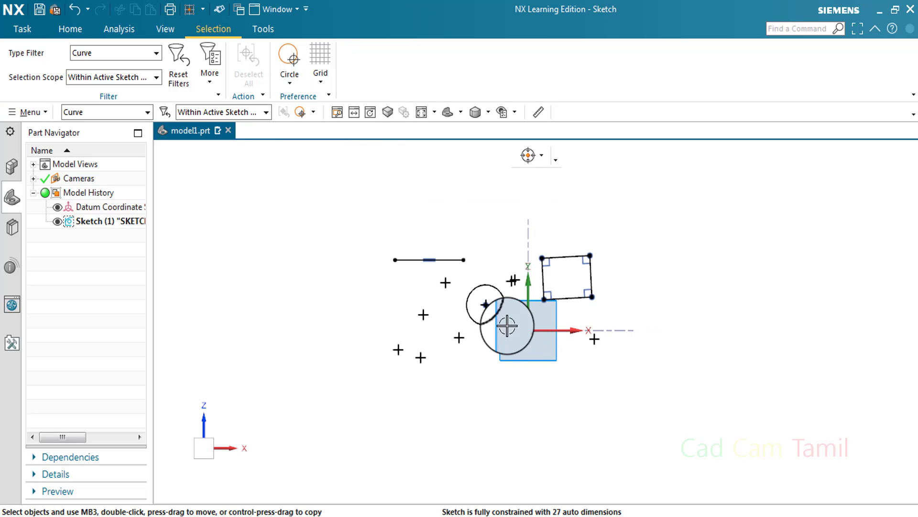
{"action": "left_click", "coordinate": [323, 78]}
{"action": "left_click", "coordinate": [317, 151]}
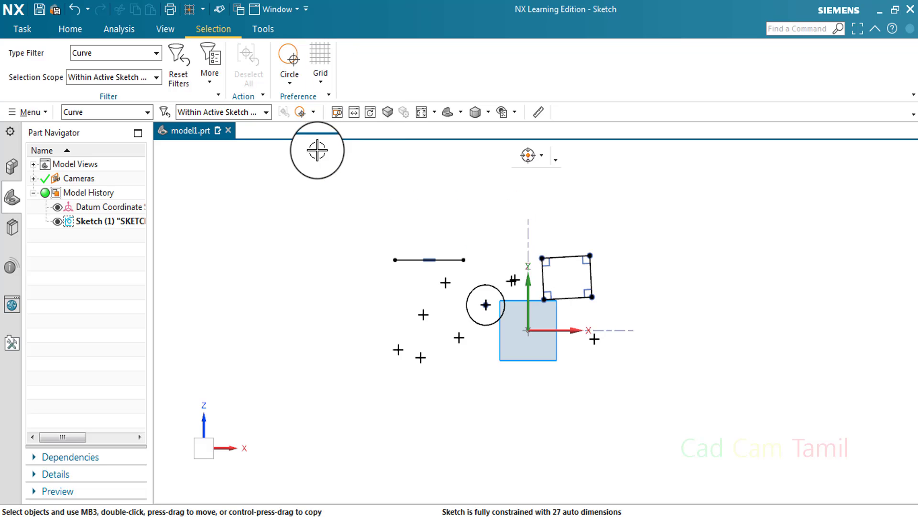
{"action": "left_click", "coordinate": [325, 80]}
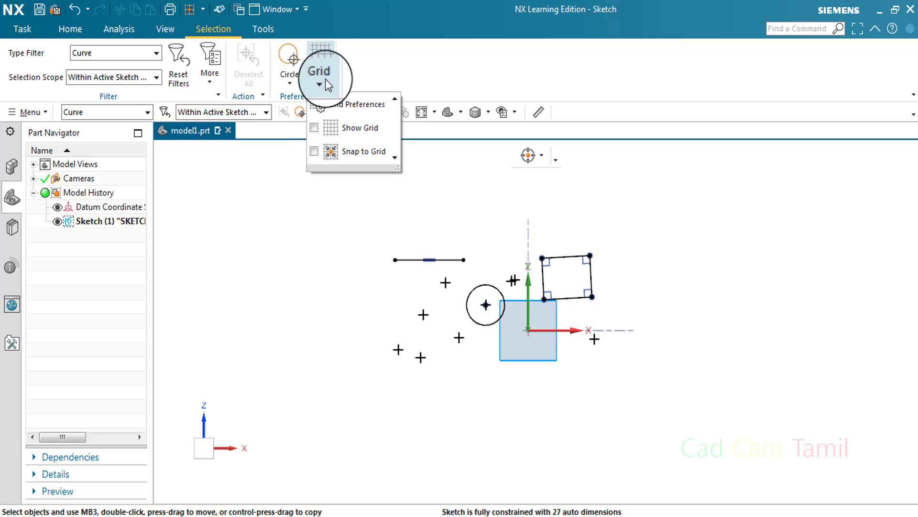
{"action": "left_click", "coordinate": [317, 127]}
{"action": "scroll", "coordinate": [470, 262], "scroll_direction": "down", "scroll_amount": 1}
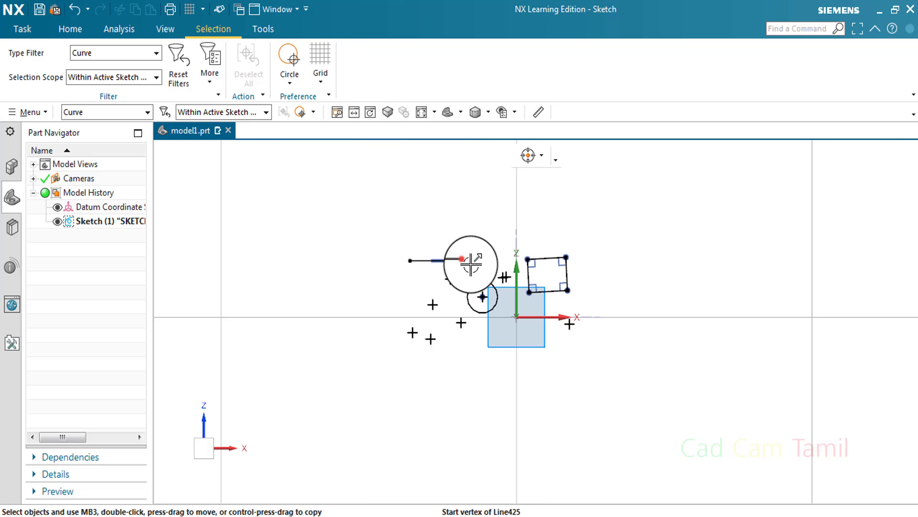
Step: Drag the circle onto the origin and back, then hide the grid
{"action": "mouse_move", "coordinate": [391, 272]}
{"action": "left_mouse_down"}
{"action": "mouse_move", "coordinate": [552, 281]}
{"action": "mouse_move", "coordinate": [543, 274]}
{"action": "left_mouse_up"}
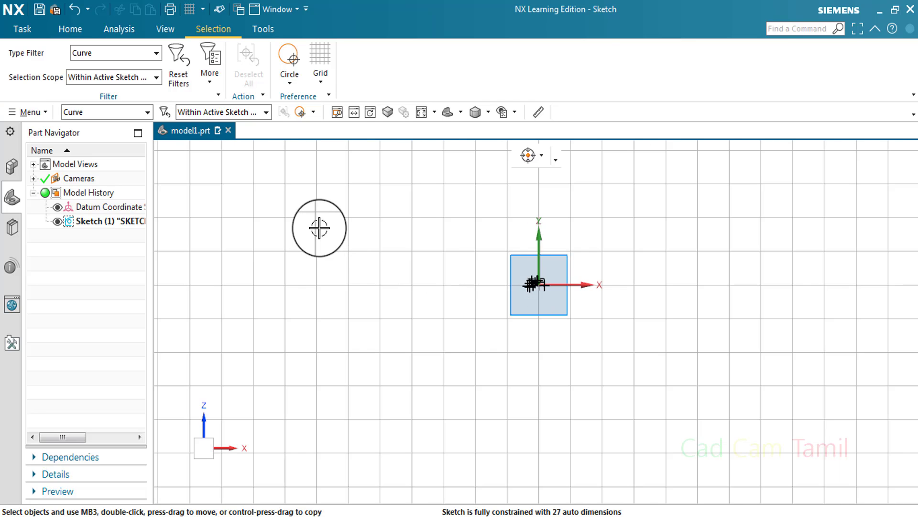
{"action": "scroll", "coordinate": [543, 274], "scroll_direction": "down", "scroll_amount": 2}
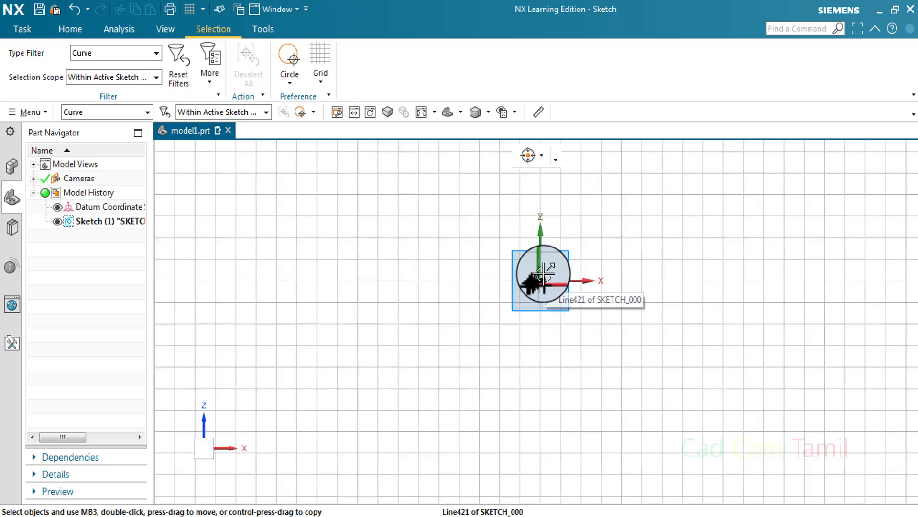
{"action": "scroll", "coordinate": [542, 273], "scroll_direction": "down", "scroll_amount": 3}
{"action": "scroll", "coordinate": [542, 273], "scroll_direction": "down", "scroll_amount": 2}
{"action": "scroll", "coordinate": [542, 272], "scroll_direction": "down", "scroll_amount": 3}
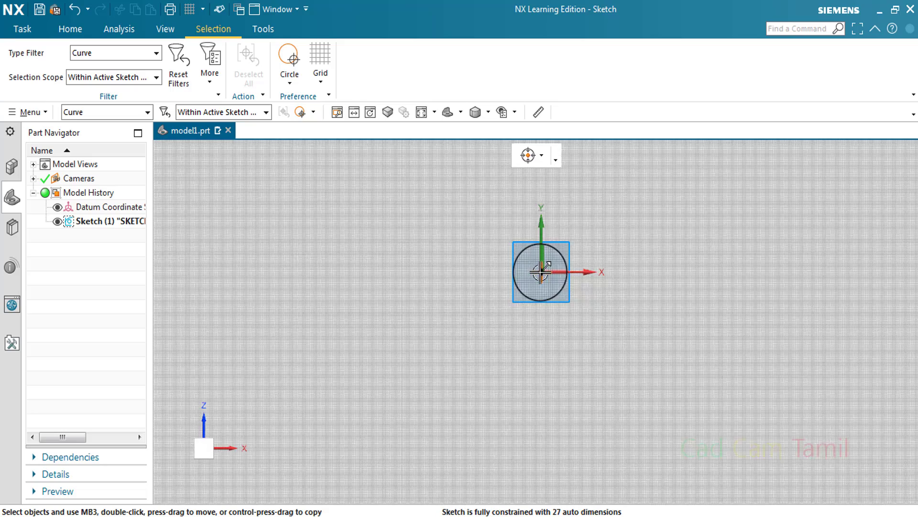
{"action": "left_click_drag", "start_coordinate": [541, 272], "coordinate": [439, 270]}
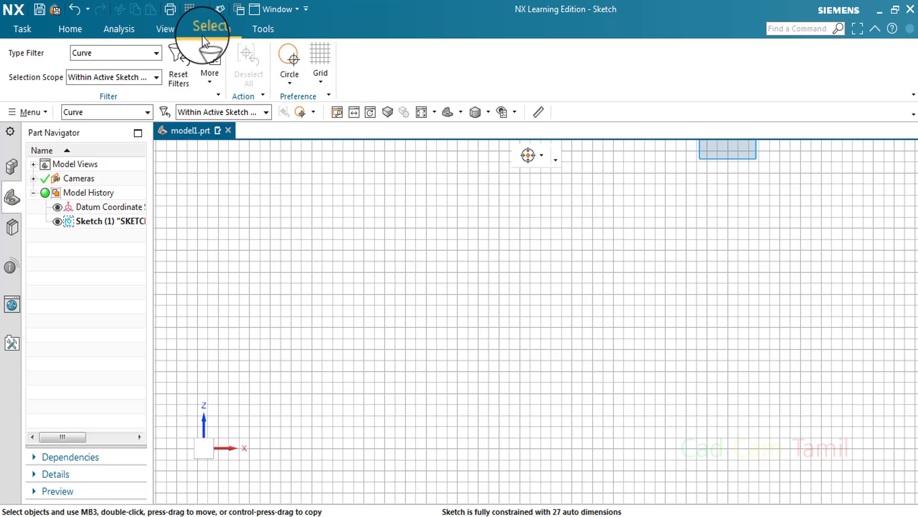
{"action": "left_click", "coordinate": [321, 82]}
{"action": "left_click", "coordinate": [313, 127]}
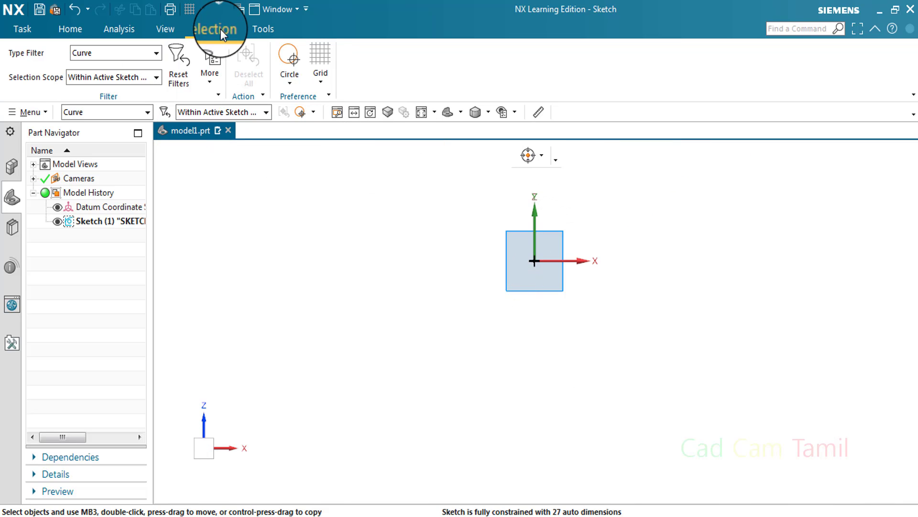
{"action": "left_click", "coordinate": [71, 29]}
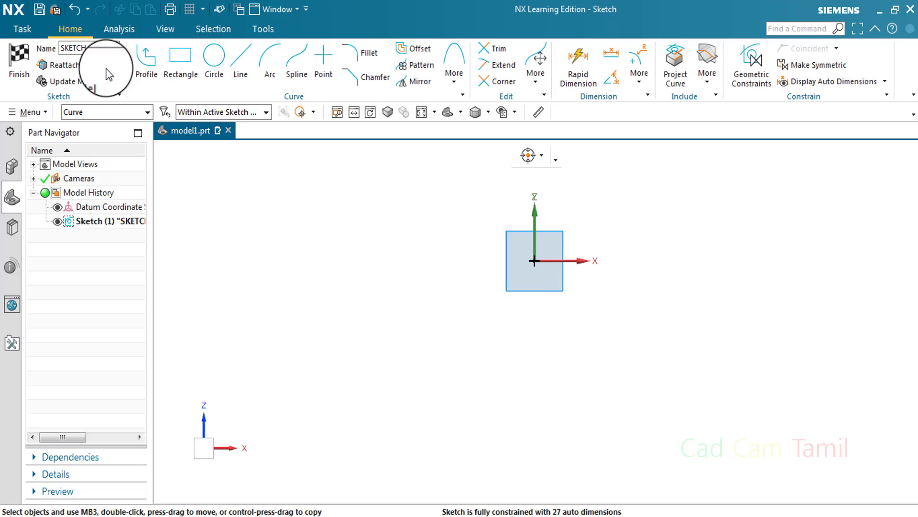
Step: Finish Sketch (1) and check the Selection Filter list, leaving it at No Selection Filter
{"action": "left_click", "coordinate": [22, 62]}
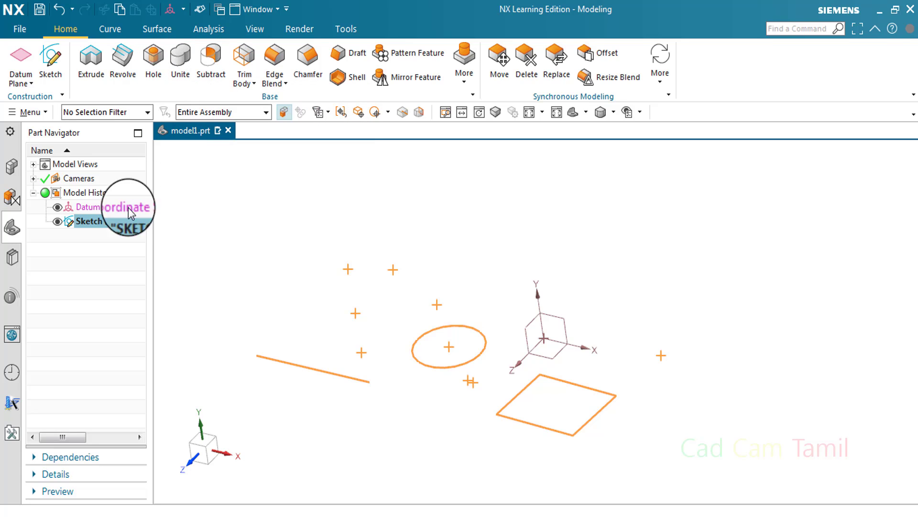
{"action": "left_click", "coordinate": [101, 109]}
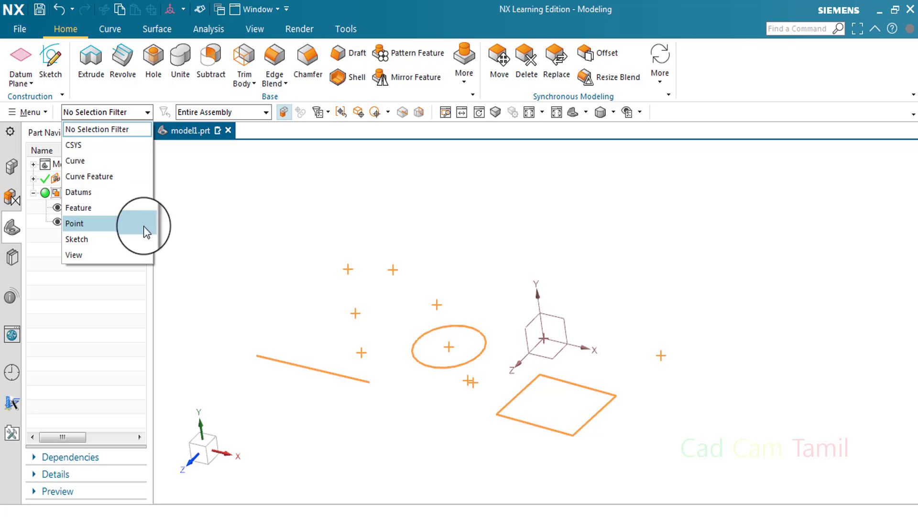
{"action": "left_click", "coordinate": [227, 224]}
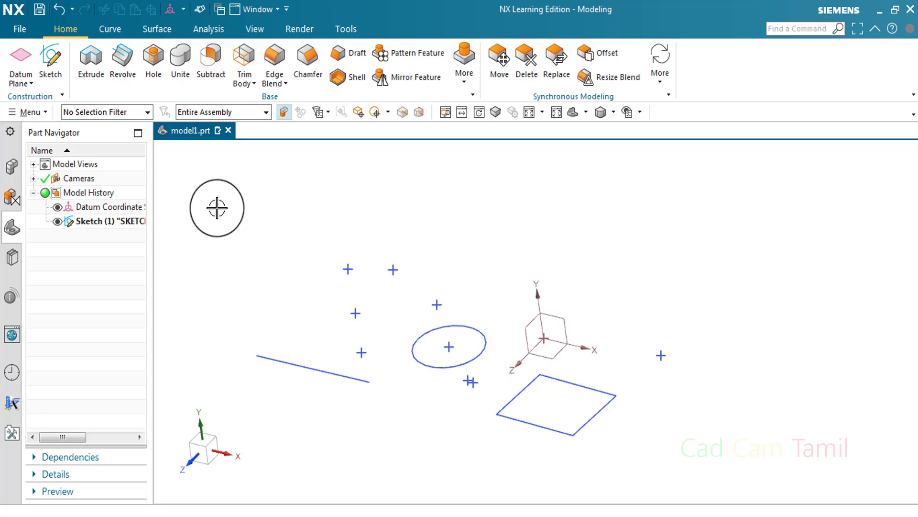